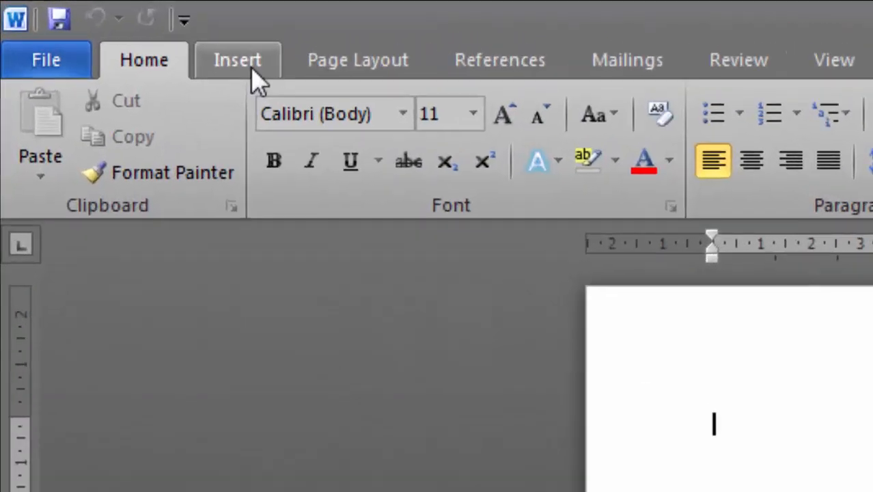
Pick the Flowchart: Document shape from the Insert Shapes gallery
{"action": "left_click", "coordinate": [232, 64]}
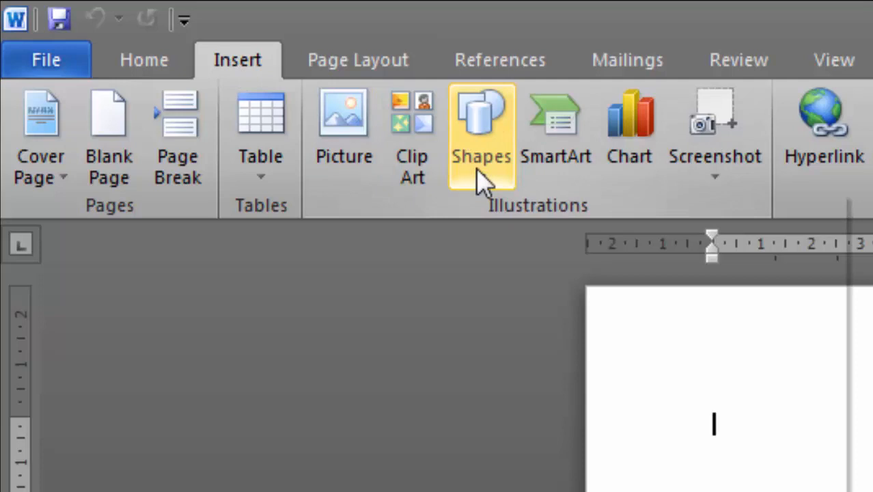
{"action": "left_click", "coordinate": [475, 169]}
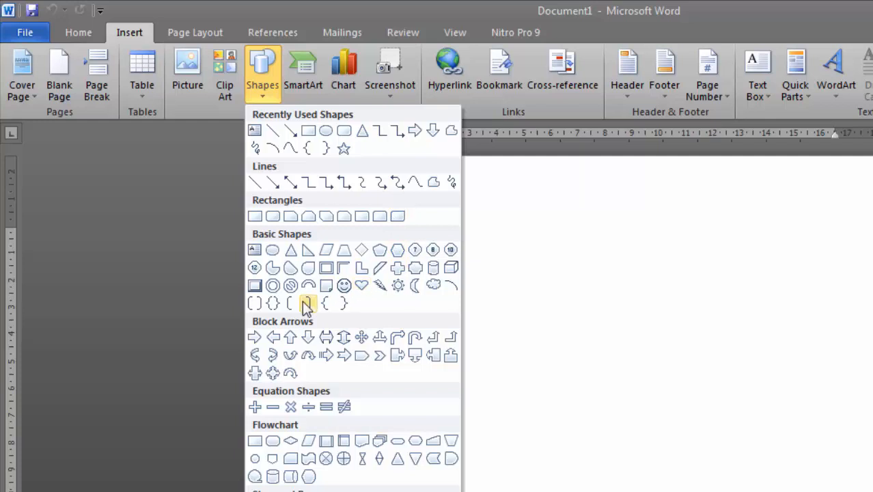
{"action": "left_click", "coordinate": [357, 443]}
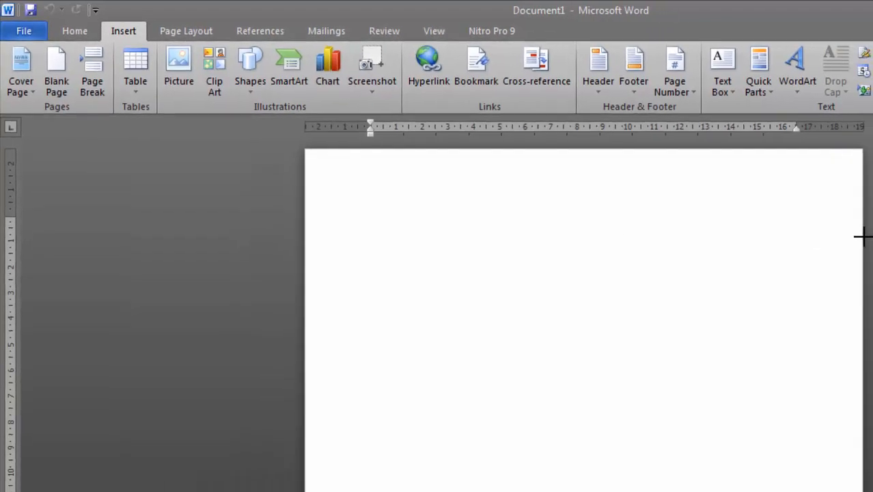
Draw the wavy Document shape and position it across the full top edge of the page
{"action": "left_click_drag", "start_coordinate": [861, 236], "coordinate": [860, 302]}
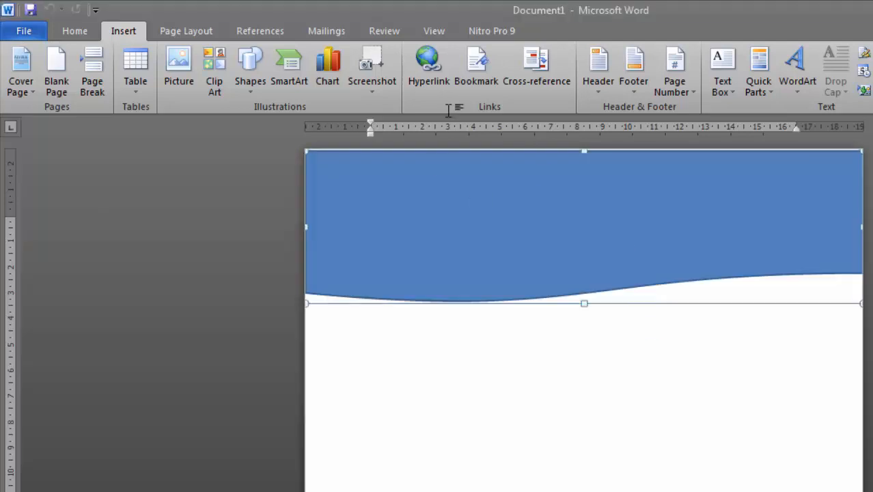
{"action": "left_click", "coordinate": [81, 34]}
{"action": "left_click_drag", "start_coordinate": [585, 203], "coordinate": [583, 149]}
{"action": "left_click_drag", "start_coordinate": [587, 186], "coordinate": [594, 232]}
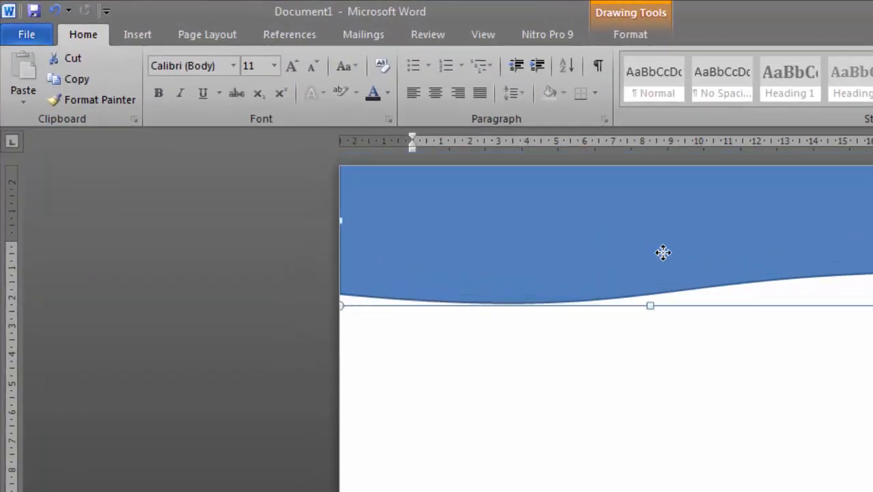
{"action": "left_click", "coordinate": [730, 39]}
{"action": "left_click", "coordinate": [568, 70]}
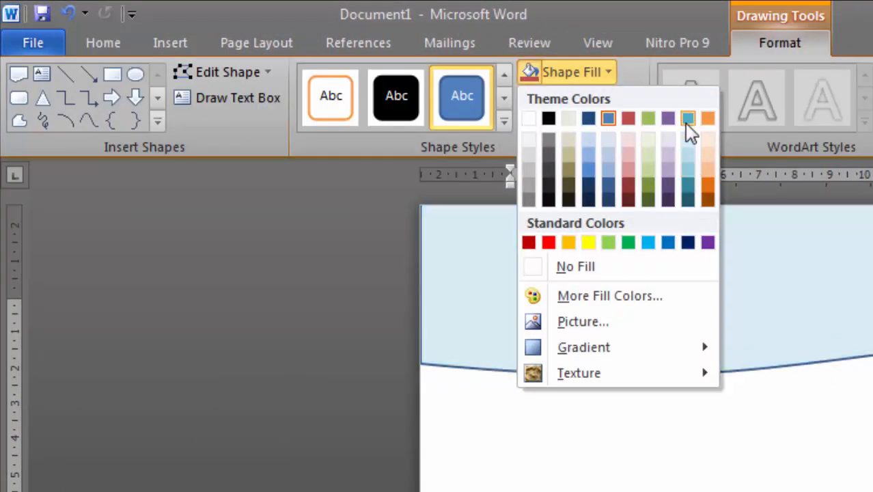
Fill the wave dark aqua with a 4½ pt Aqua, Accent 5, Darker 50% outline
{"action": "left_click", "coordinate": [696, 186]}
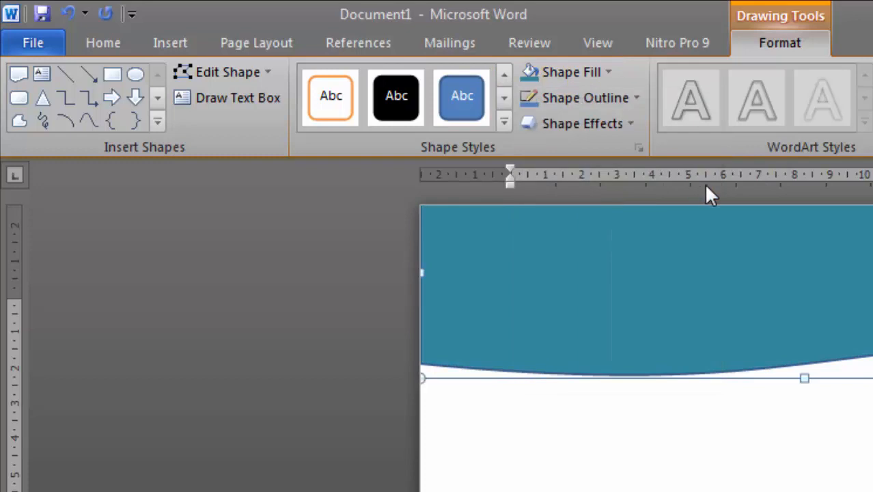
{"action": "left_click", "coordinate": [636, 98]}
{"action": "mouse_move", "coordinate": [547, 347]}
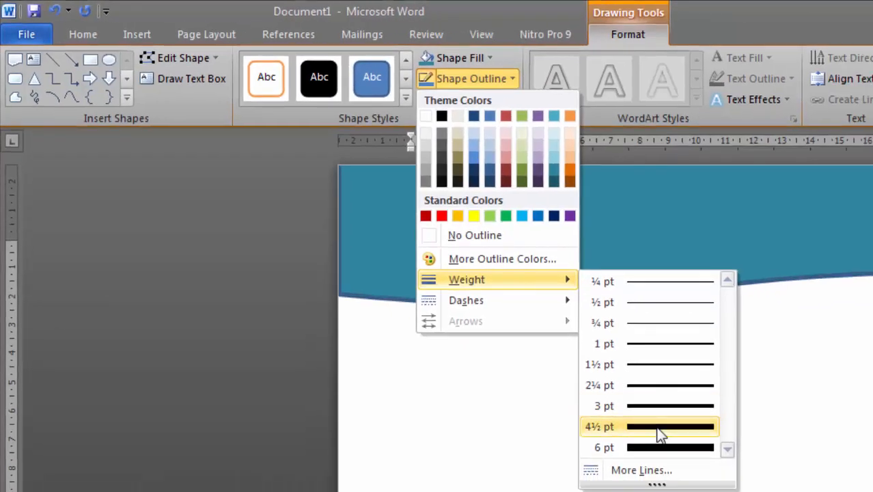
{"action": "left_click", "coordinate": [660, 431]}
{"action": "left_click", "coordinate": [496, 84]}
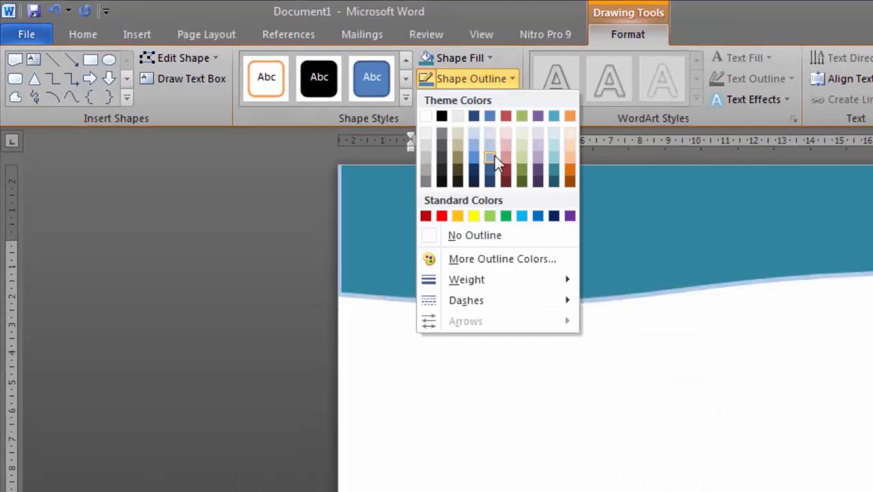
{"action": "left_click", "coordinate": [553, 184]}
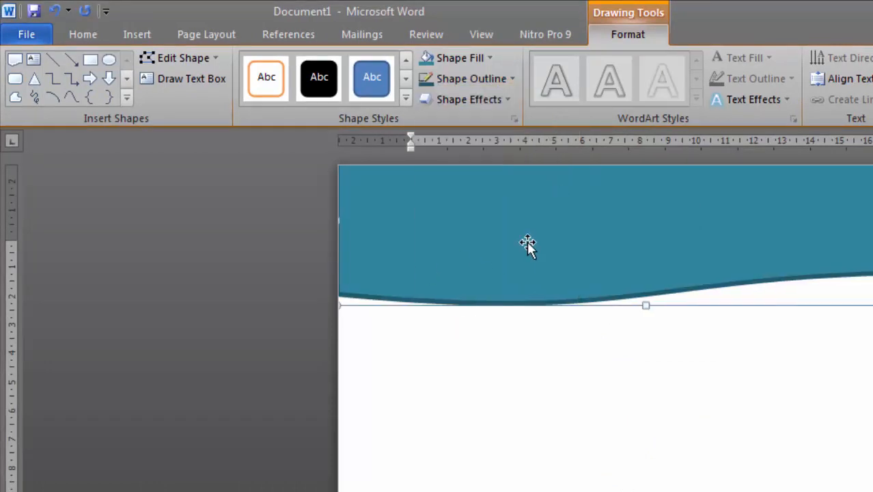
Stretch the wave slightly wider to the right and reselect it
{"action": "left_click_drag", "start_coordinate": [865, 220], "coordinate": [872, 220]}
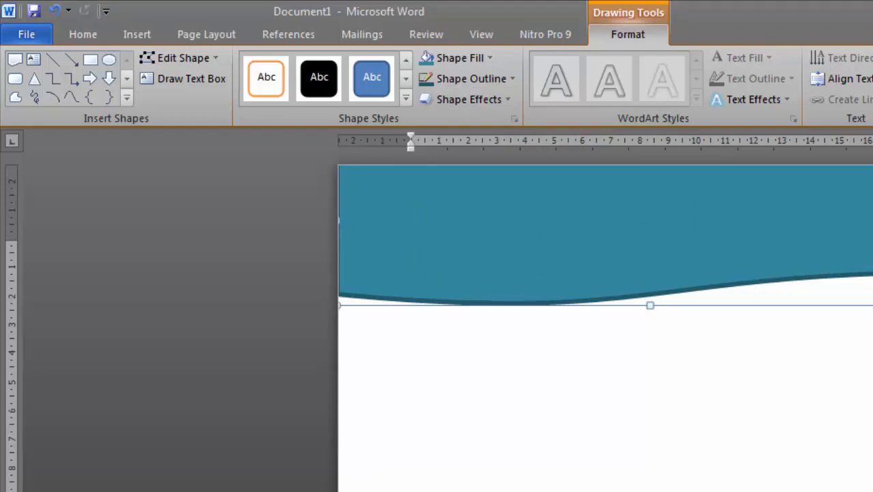
{"action": "left_click", "coordinate": [592, 382]}
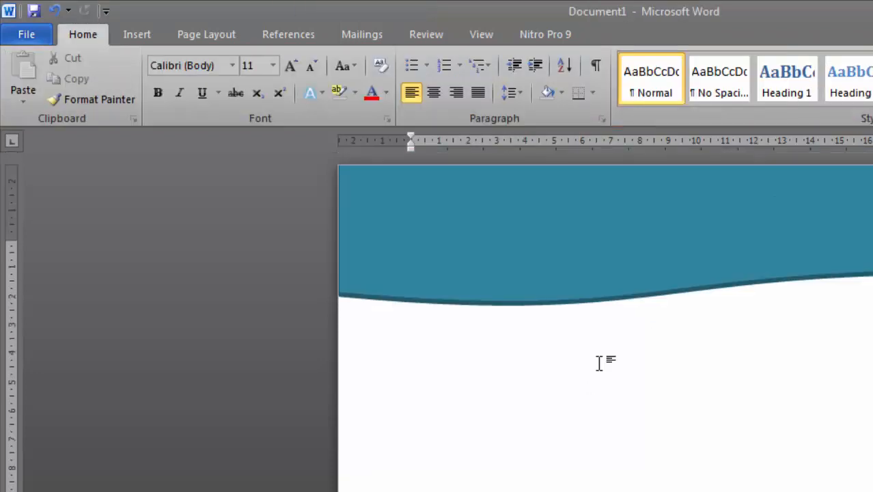
{"action": "left_click", "coordinate": [641, 287]}
{"action": "scroll", "coordinate": [670, 483], "scroll_direction": "down", "scroll_amount": 4}
{"action": "scroll", "coordinate": [673, 479], "scroll_direction": "up", "scroll_amount": 4}
Recolour the wave with the main Aqua fill and a lighter aqua outline
{"action": "left_click", "coordinate": [626, 39]}
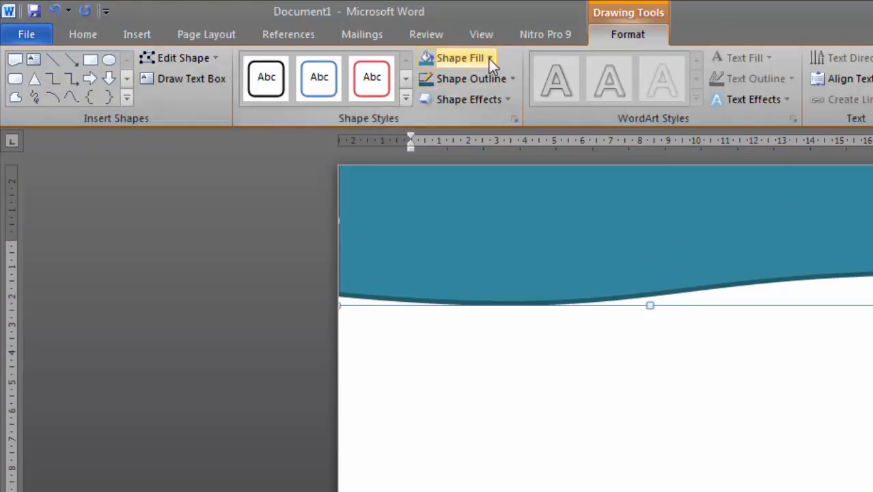
{"action": "left_click", "coordinate": [490, 58]}
{"action": "left_click", "coordinate": [554, 132]}
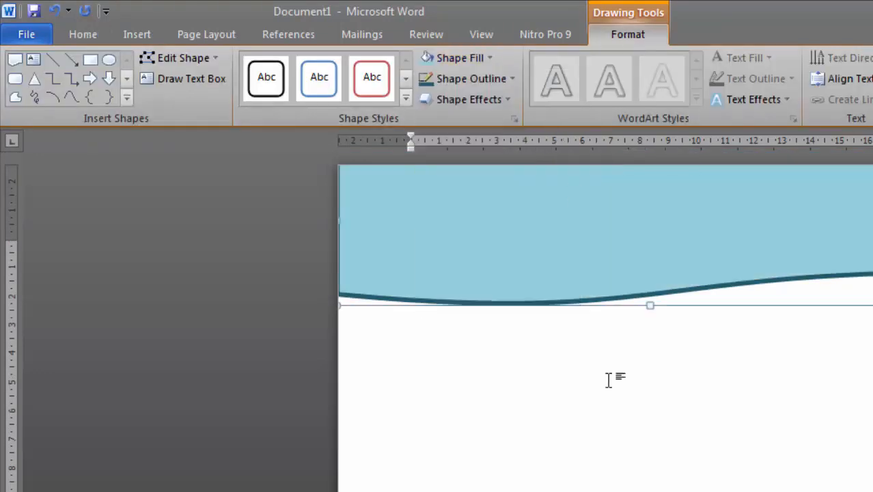
{"action": "left_click", "coordinate": [512, 78]}
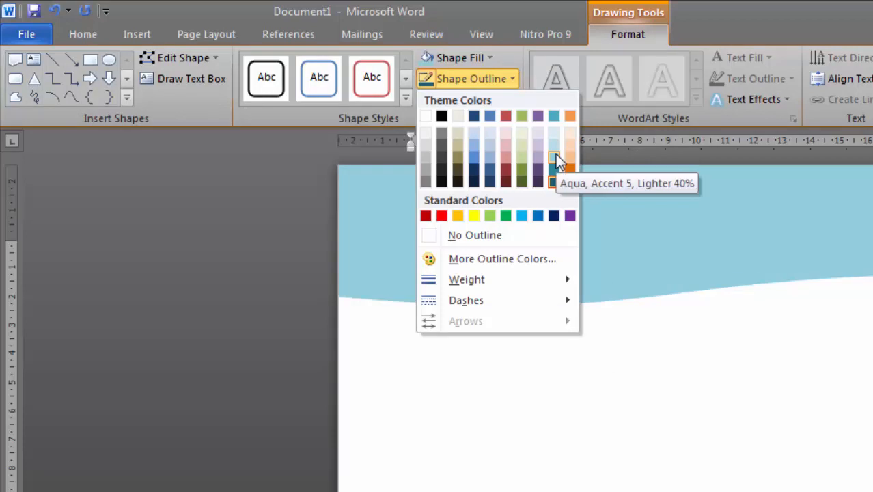
{"action": "left_click", "coordinate": [554, 117]}
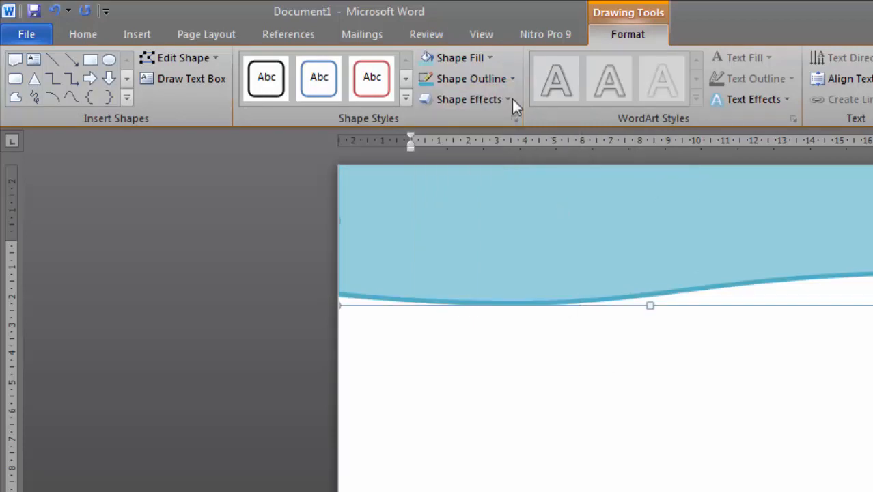
{"action": "left_click", "coordinate": [489, 58]}
{"action": "left_click", "coordinate": [551, 94]}
{"action": "left_click", "coordinate": [513, 78]}
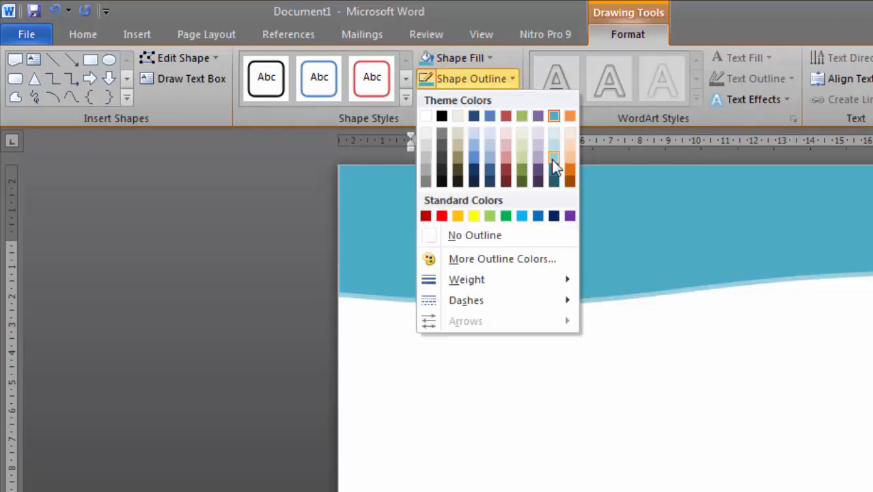
{"action": "left_click", "coordinate": [555, 164]}
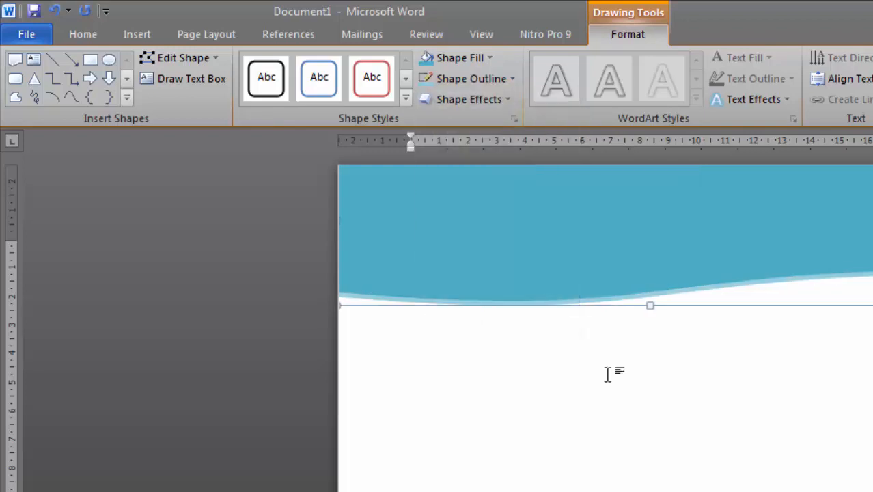
{"action": "scroll", "coordinate": [636, 403], "scroll_direction": "down", "scroll_amount": 2}
{"action": "left_click", "coordinate": [665, 434]}
Duplicate the aqua wave and move the copy down the page
{"action": "left_click", "coordinate": [717, 191]}
{"action": "key", "text": "ctrl+c"}
{"action": "key", "text": "ctrl+v"}
{"action": "left_click_drag", "start_coordinate": [515, 208], "coordinate": [507, 448]}
{"action": "scroll", "coordinate": [505, 347], "scroll_direction": "down", "scroll_amount": 4}
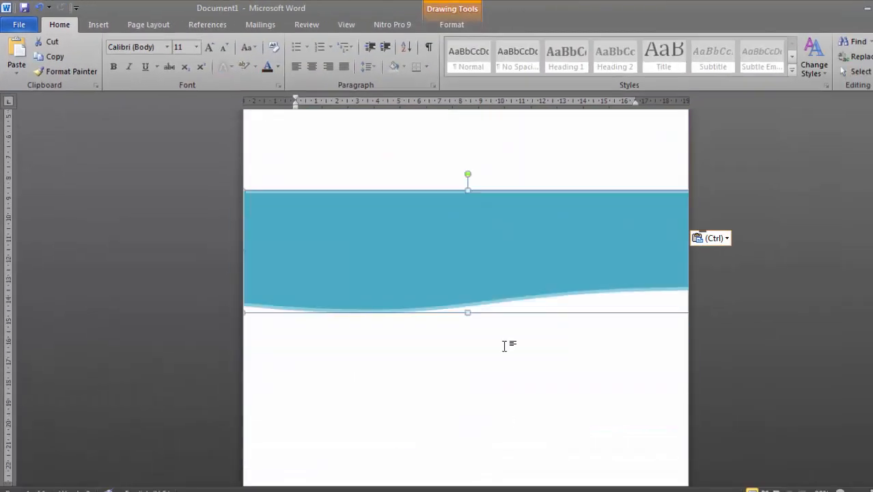
{"action": "left_click_drag", "start_coordinate": [505, 246], "coordinate": [501, 391]}
Rotate the copy upside down and nudge it flush against the page's bottom edge
{"action": "left_click_drag", "start_coordinate": [463, 329], "coordinate": [462, 482]}
{"action": "mouse_move", "coordinate": [518, 399]}
{"action": "left_mouse_down"}
{"action": "mouse_move", "coordinate": [526, 353]}
{"action": "mouse_move", "coordinate": [529, 387]}
{"action": "left_mouse_up"}
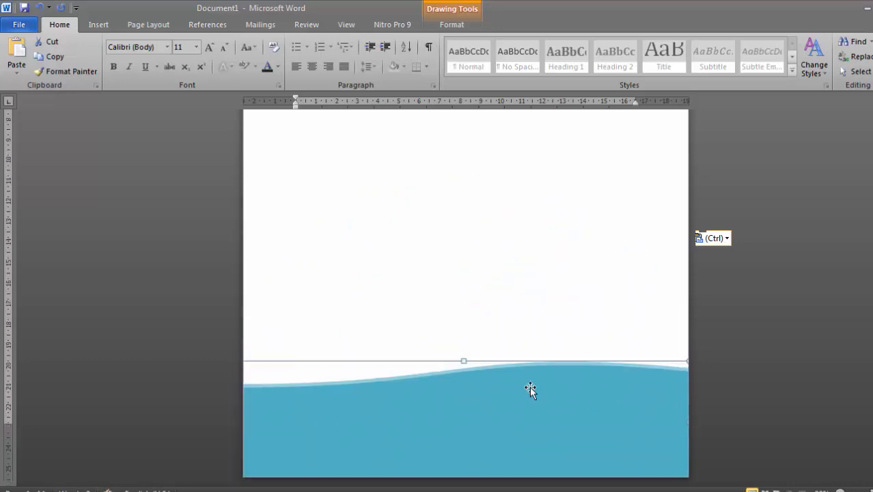
{"action": "left_click", "coordinate": [550, 306]}
{"action": "scroll", "coordinate": [641, 351], "scroll_direction": "down", "scroll_amount": 3}
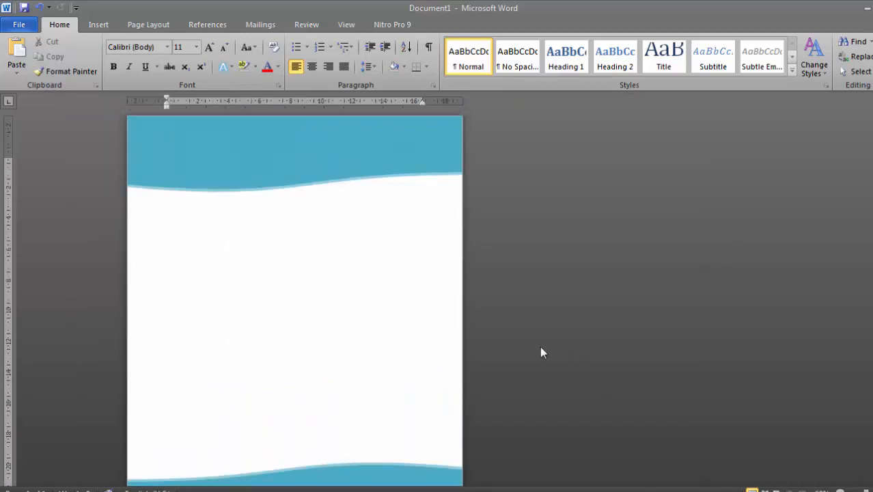
{"action": "scroll", "coordinate": [561, 290], "scroll_direction": "down", "scroll_amount": 1}
{"action": "left_click", "coordinate": [368, 414]}
{"action": "key", "text": "Down"}
{"action": "key", "text": "Down"}
{"action": "key", "text": "Down"}
{"action": "key", "text": "Down"}
{"action": "key", "text": "Down"}
{"action": "key", "text": "Down"}
{"action": "key", "text": "Down"}
{"action": "key", "text": "Down"}
{"action": "key", "text": "Down"}
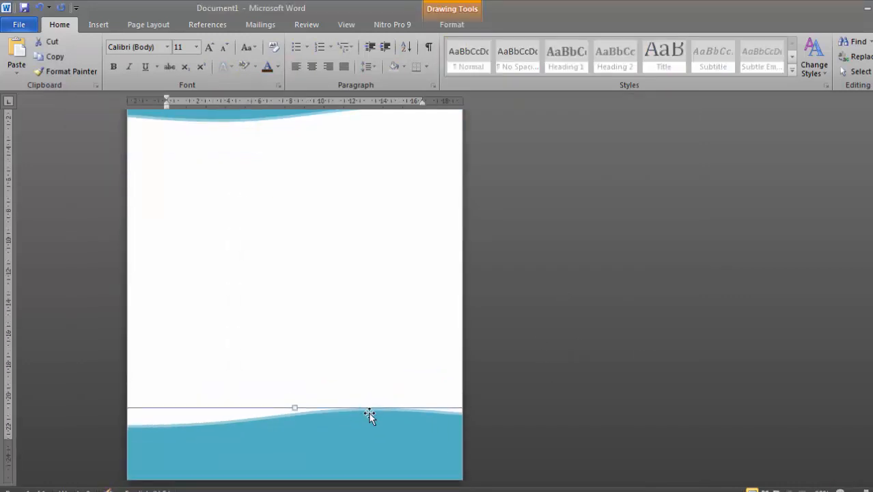
{"action": "scroll", "coordinate": [370, 383], "scroll_direction": "up", "scroll_amount": 2}
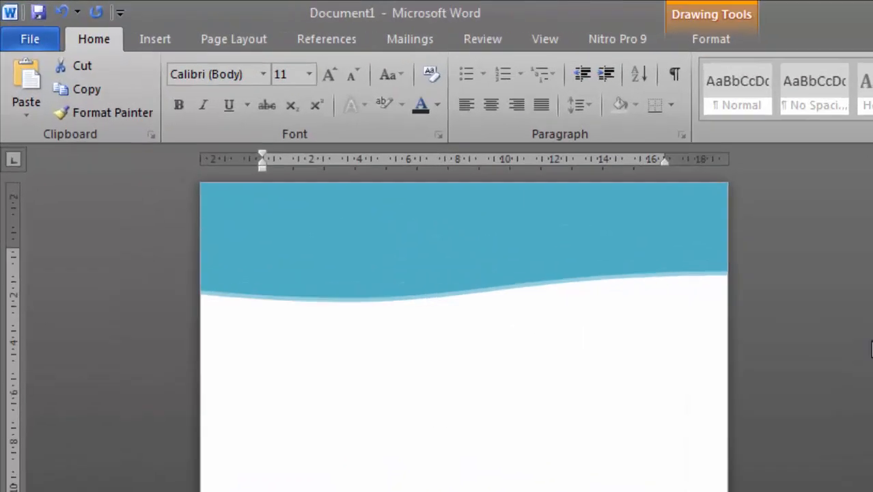
Insert the blue-background portrait photo from file
{"action": "left_click", "coordinate": [98, 24]}
{"action": "left_click", "coordinate": [143, 58]}
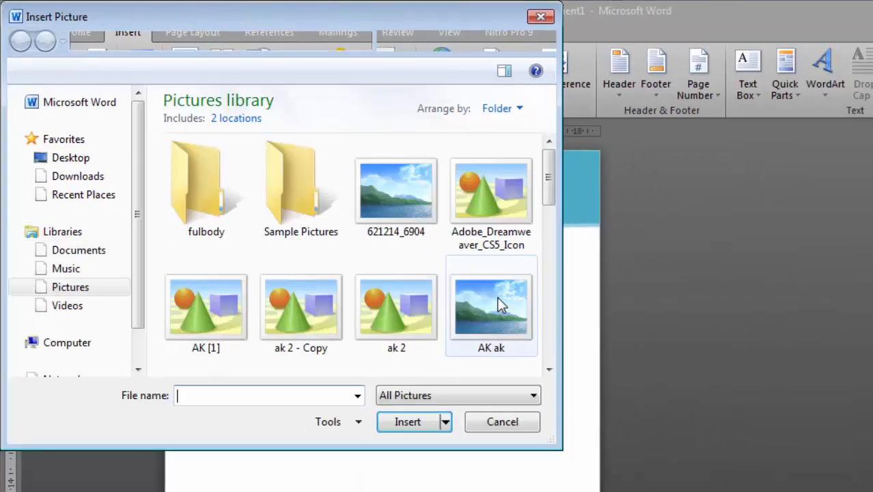
{"action": "left_click_drag", "start_coordinate": [547, 162], "coordinate": [550, 342]}
{"action": "left_click", "coordinate": [397, 217]}
{"action": "left_click", "coordinate": [415, 422]}
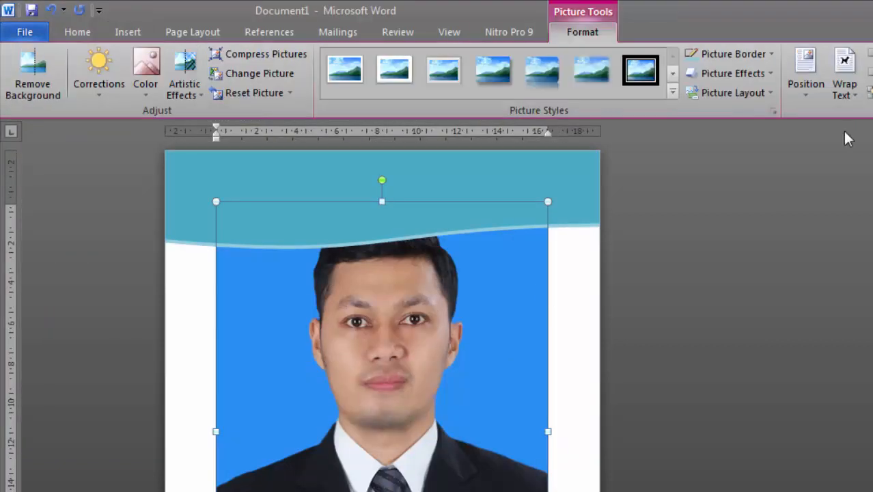
Set the photo's text wrapping to In Front of Text
{"action": "left_click", "coordinate": [847, 93]}
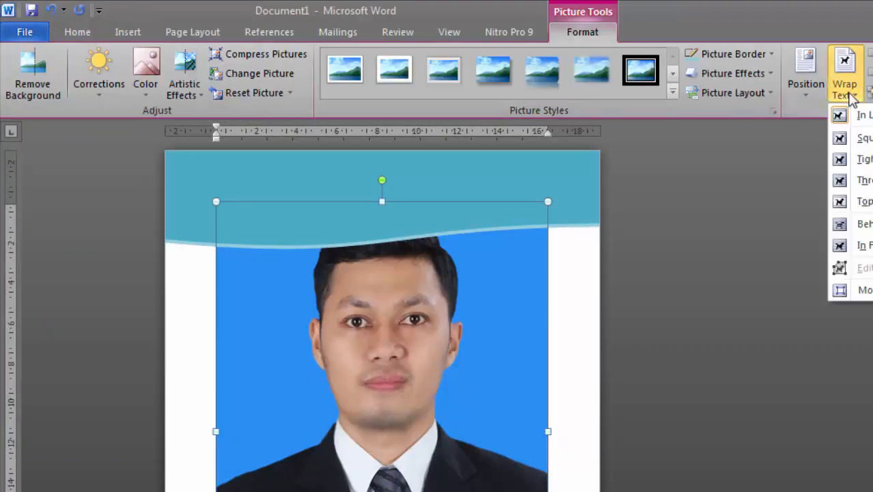
{"action": "left_click", "coordinate": [864, 183]}
{"action": "mouse_move", "coordinate": [383, 316]}
{"action": "left_mouse_down"}
{"action": "mouse_move", "coordinate": [402, 353]}
{"action": "mouse_move", "coordinate": [382, 306]}
{"action": "left_mouse_up"}
{"action": "scroll", "coordinate": [382, 306], "scroll_direction": "down", "scroll_amount": 2}
{"action": "scroll", "coordinate": [382, 314], "scroll_direction": "up", "scroll_amount": 2}
{"action": "left_click_drag", "start_coordinate": [414, 308], "coordinate": [403, 360]}
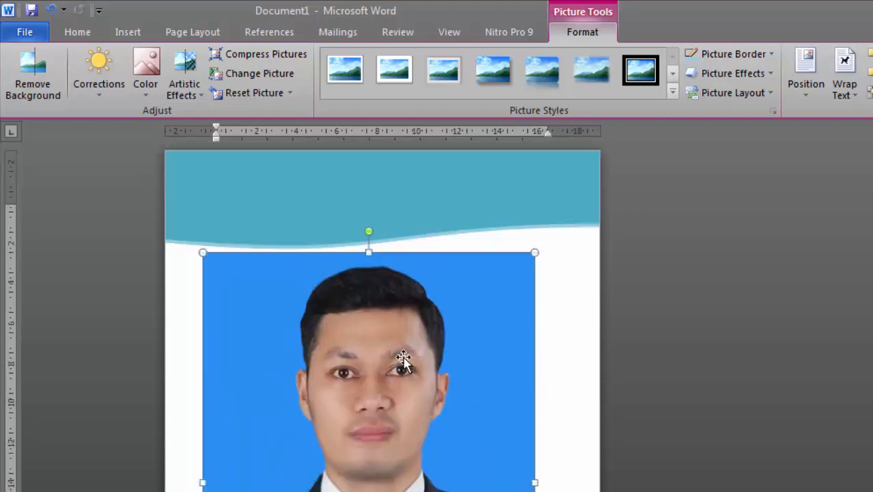
{"action": "left_click", "coordinate": [845, 81]}
{"action": "left_click", "coordinate": [807, 217]}
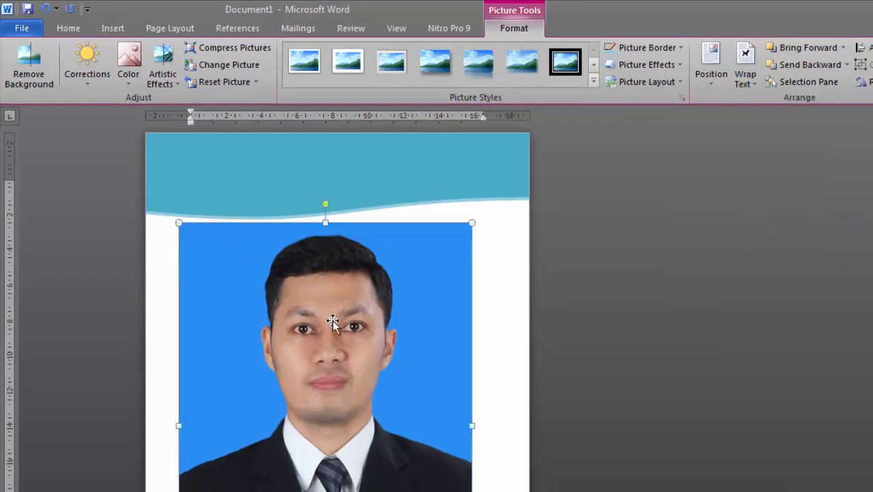
Shrink the photo to passport size and place it over the left end of the header
{"action": "left_click_drag", "start_coordinate": [332, 320], "coordinate": [321, 229]}
{"action": "left_click_drag", "start_coordinate": [459, 466], "coordinate": [290, 228]}
{"action": "left_click_drag", "start_coordinate": [230, 164], "coordinate": [249, 226]}
{"action": "scroll", "coordinate": [300, 317], "scroll_direction": "up", "scroll_amount": 2}
{"action": "left_click_drag", "start_coordinate": [290, 314], "coordinate": [262, 277]}
{"action": "left_click_drag", "start_coordinate": [222, 243], "coordinate": [232, 212]}
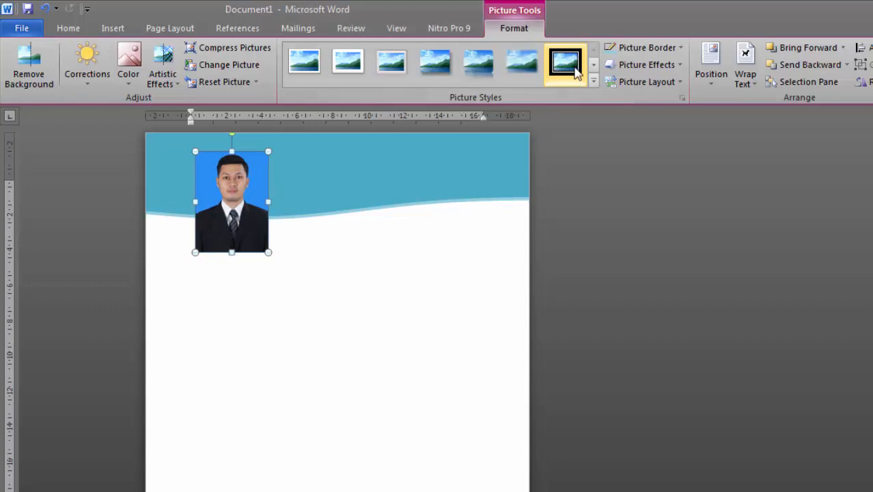
Apply the Reflected Bevel, White picture style to the photo
{"action": "left_click", "coordinate": [593, 83]}
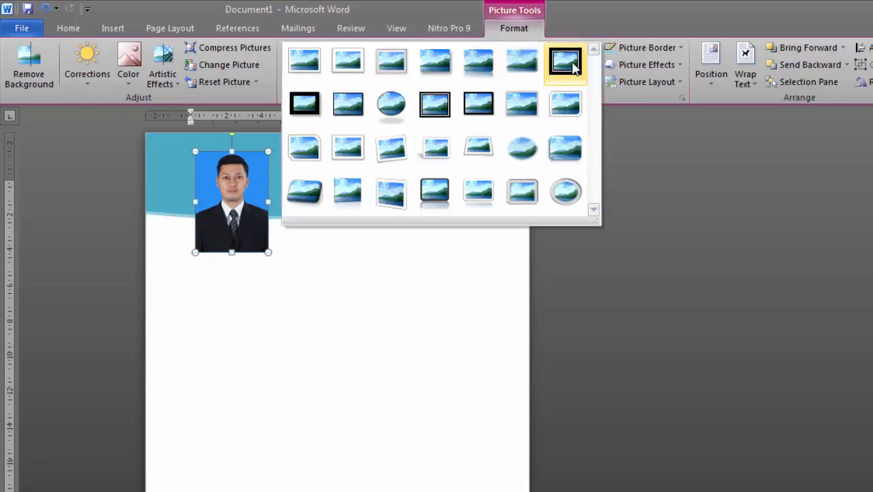
{"action": "left_click", "coordinate": [572, 63]}
{"action": "left_click", "coordinate": [594, 84]}
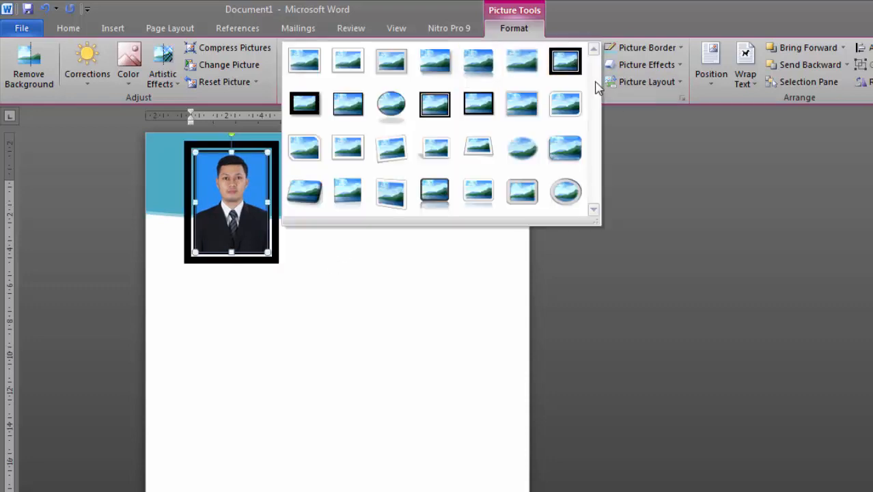
{"action": "left_click", "coordinate": [350, 62]}
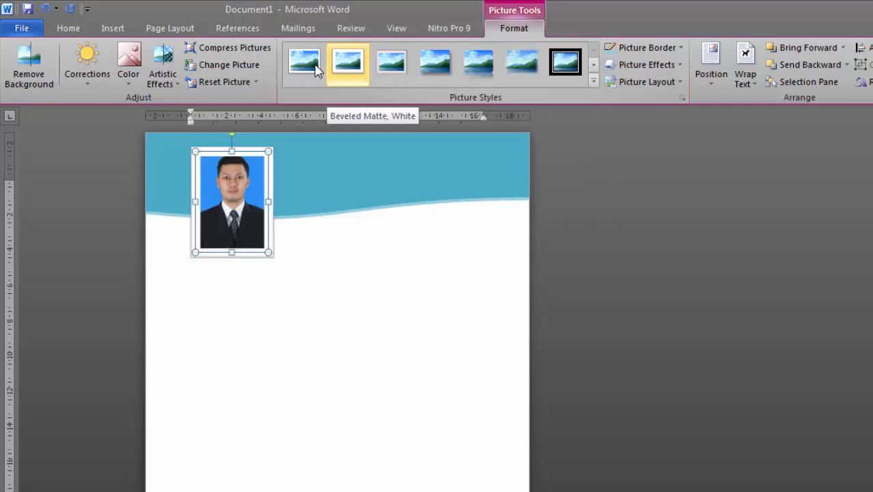
{"action": "left_click", "coordinate": [305, 63]}
{"action": "left_click", "coordinate": [593, 82]}
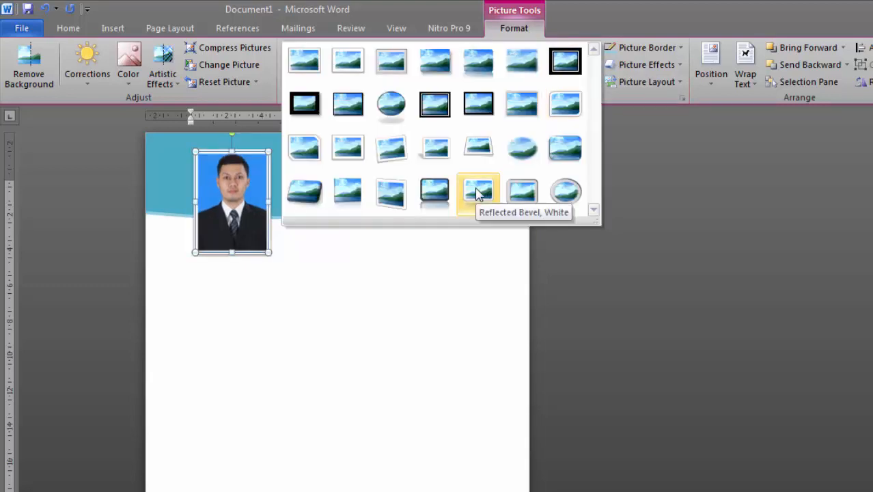
{"action": "left_click", "coordinate": [477, 193]}
{"action": "left_click", "coordinate": [593, 82]}
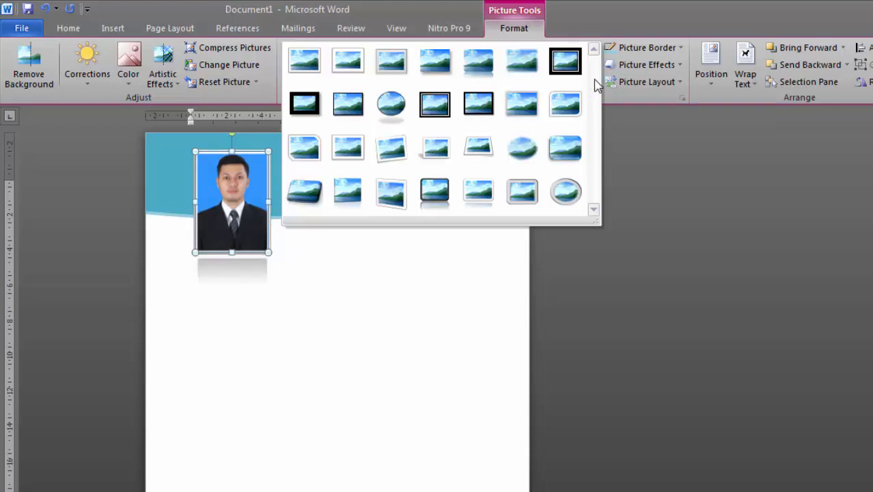
{"action": "left_click", "coordinate": [479, 69]}
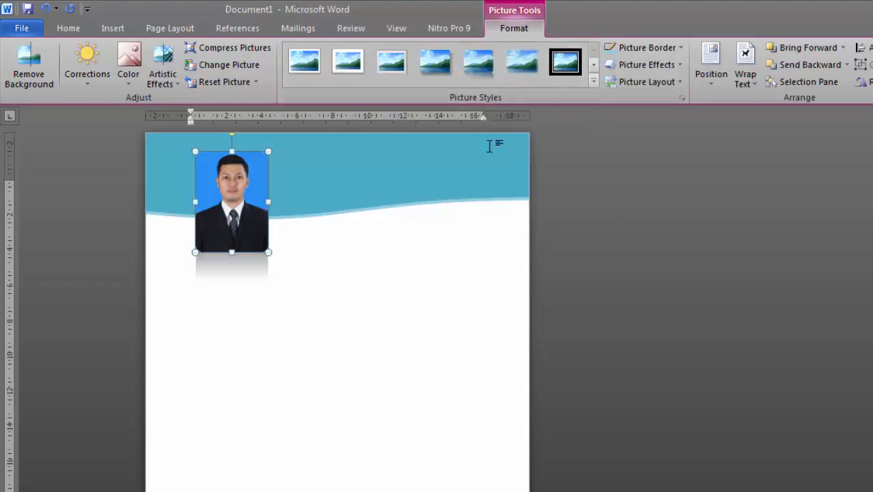
Give the photo a 2¼ pt Aqua, Accent 5, Darker 50% border
{"action": "left_click", "coordinate": [677, 47]}
{"action": "mouse_move", "coordinate": [661, 219]}
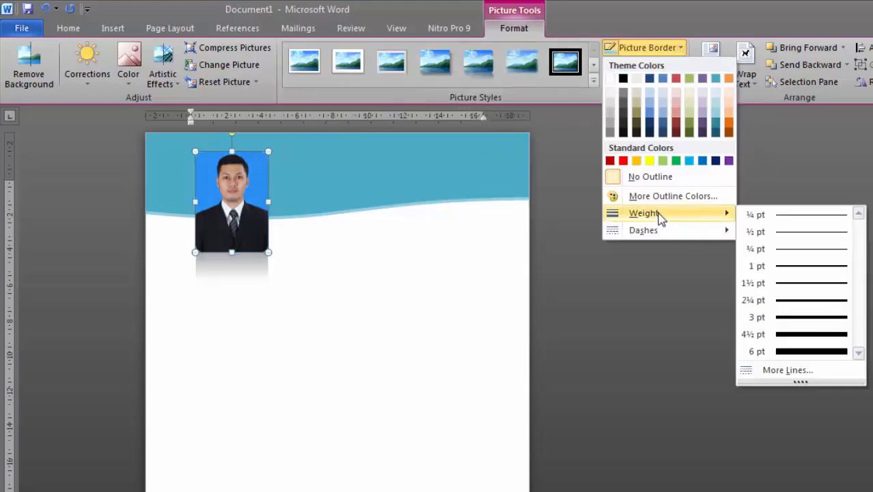
{"action": "left_click", "coordinate": [781, 304]}
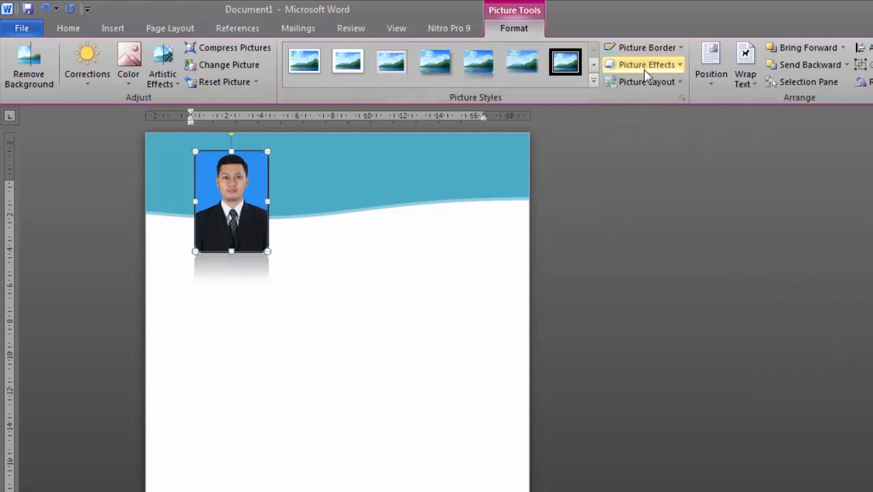
{"action": "left_click", "coordinate": [674, 49]}
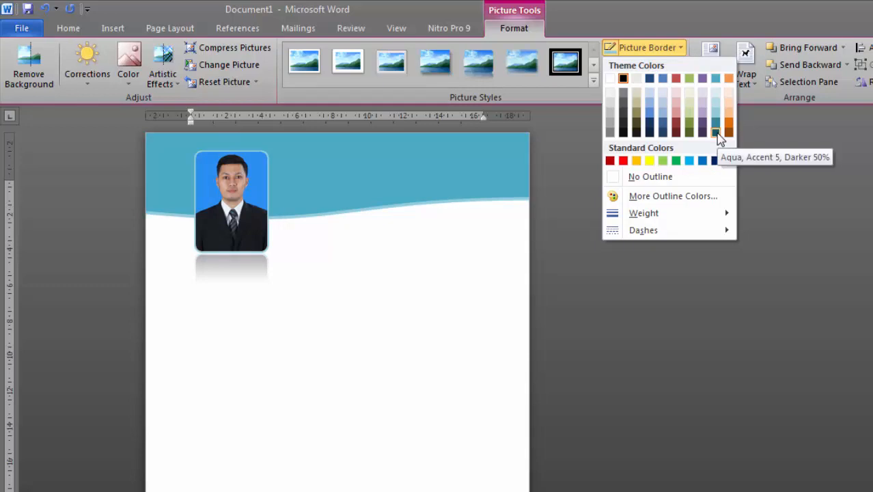
{"action": "left_click", "coordinate": [718, 134]}
{"action": "left_click", "coordinate": [369, 276]}
{"action": "left_click", "coordinate": [250, 202]}
{"action": "left_click", "coordinate": [646, 47]}
{"action": "left_click", "coordinate": [717, 120]}
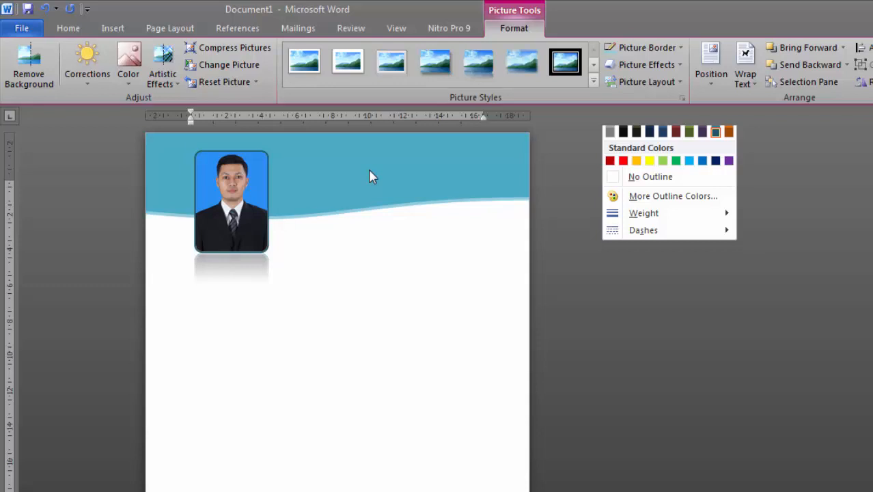
{"action": "left_click", "coordinate": [369, 171]}
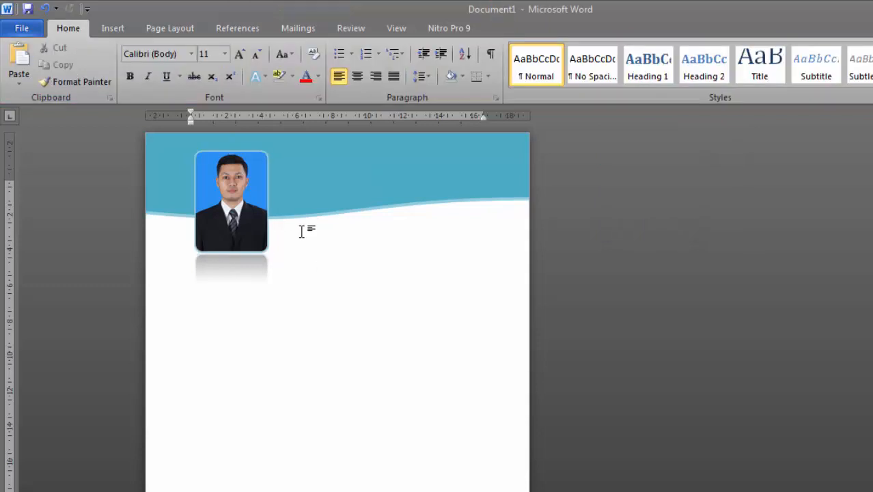
{"action": "left_click", "coordinate": [236, 205]}
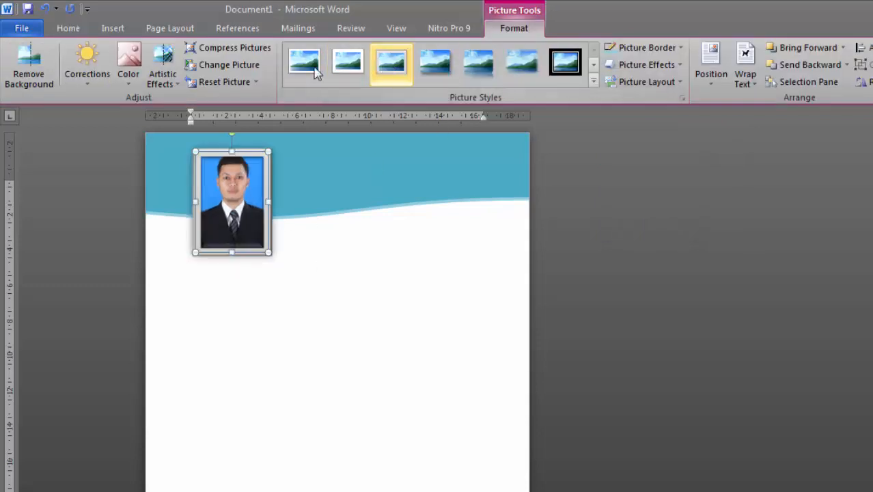
Switch the photo to the Drop Shadow Rectangle style with a 1 pt light aqua border
{"action": "left_click", "coordinate": [593, 81]}
{"action": "left_click", "coordinate": [446, 66]}
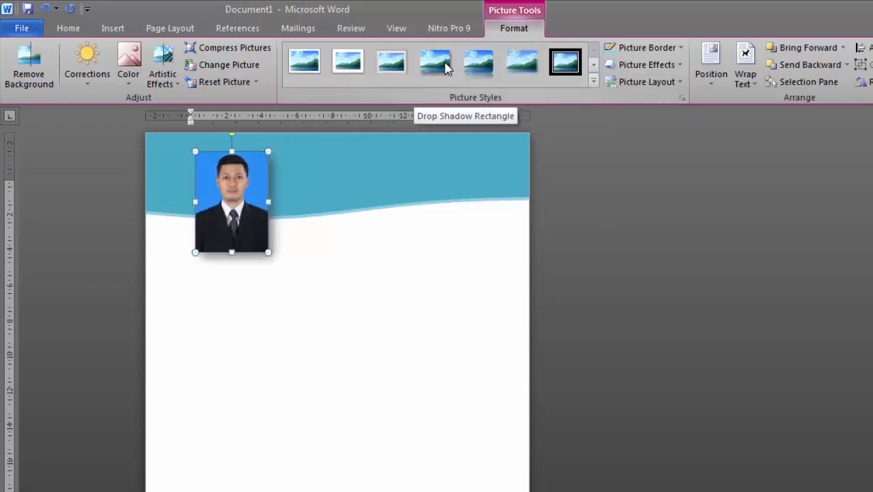
{"action": "left_click", "coordinate": [650, 47]}
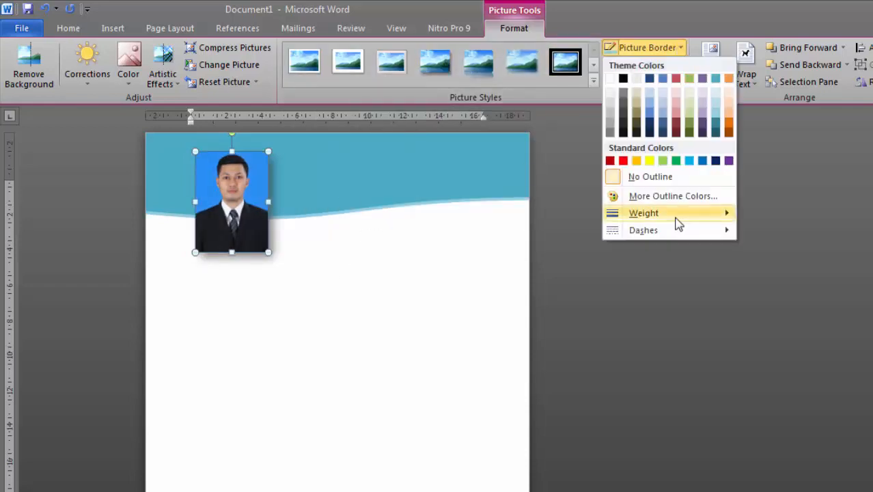
{"action": "mouse_move", "coordinate": [677, 214]}
{"action": "left_click", "coordinate": [758, 265]}
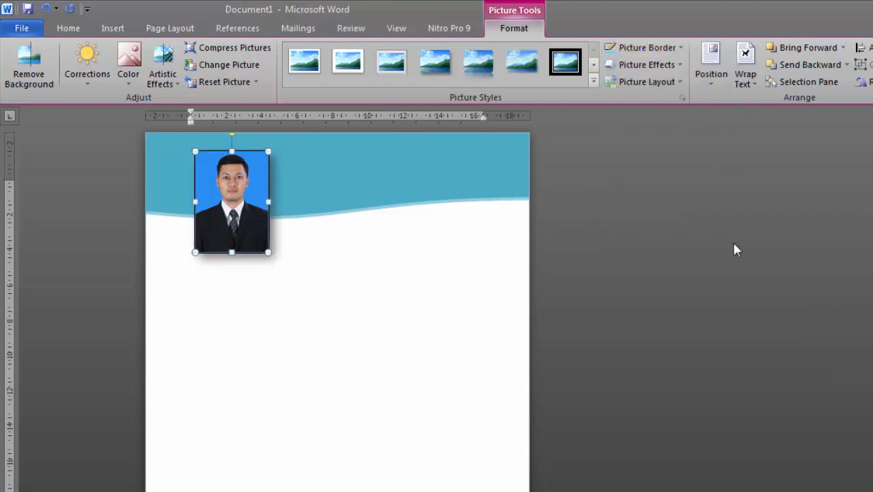
{"action": "left_click", "coordinate": [681, 49]}
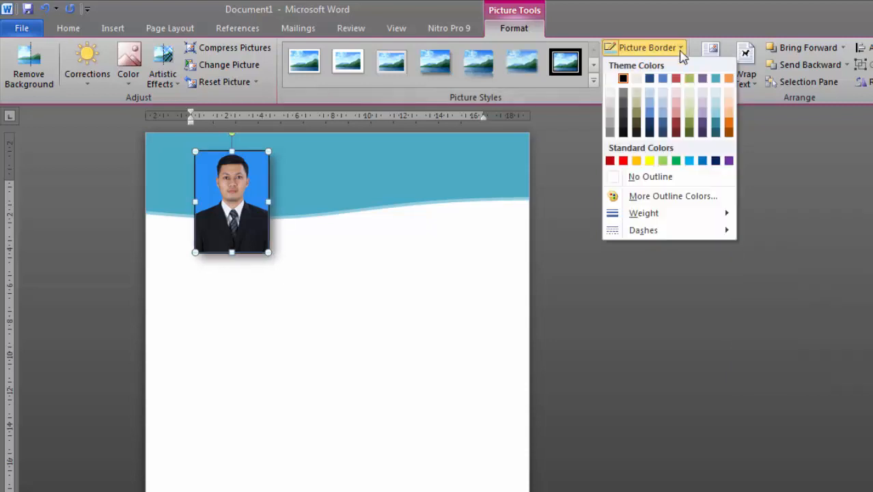
{"action": "left_click", "coordinate": [715, 93]}
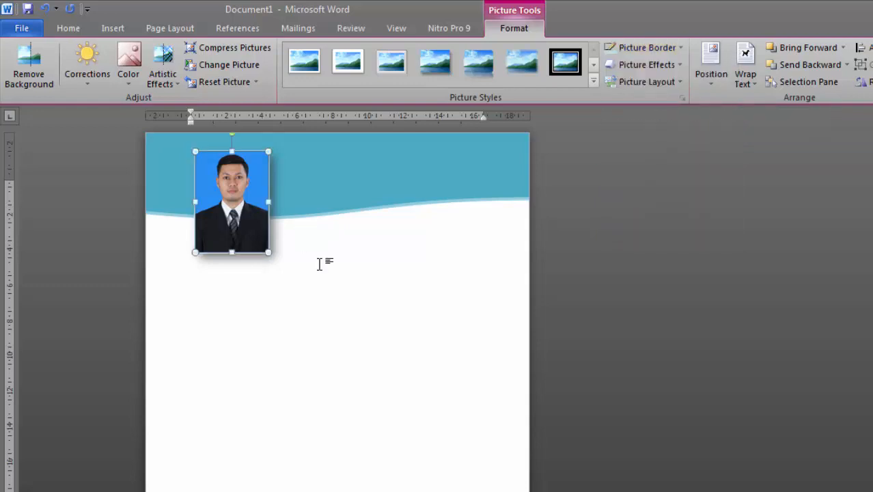
{"action": "left_click", "coordinate": [319, 264]}
Draw a text box beside the photo in the header and type the CURICULUM VITAE title
{"action": "scroll", "coordinate": [320, 261], "scroll_direction": "down", "scroll_amount": 1}
{"action": "scroll", "coordinate": [320, 261], "scroll_direction": "up", "scroll_amount": 1}
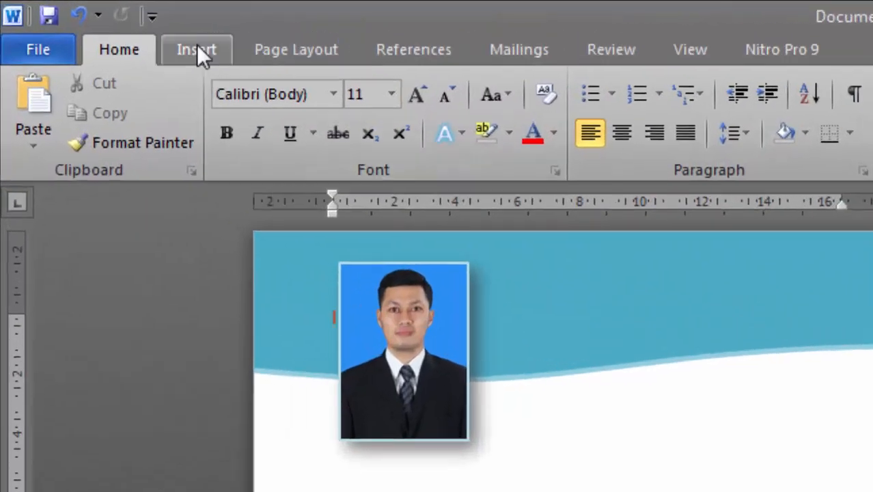
{"action": "left_click", "coordinate": [112, 28]}
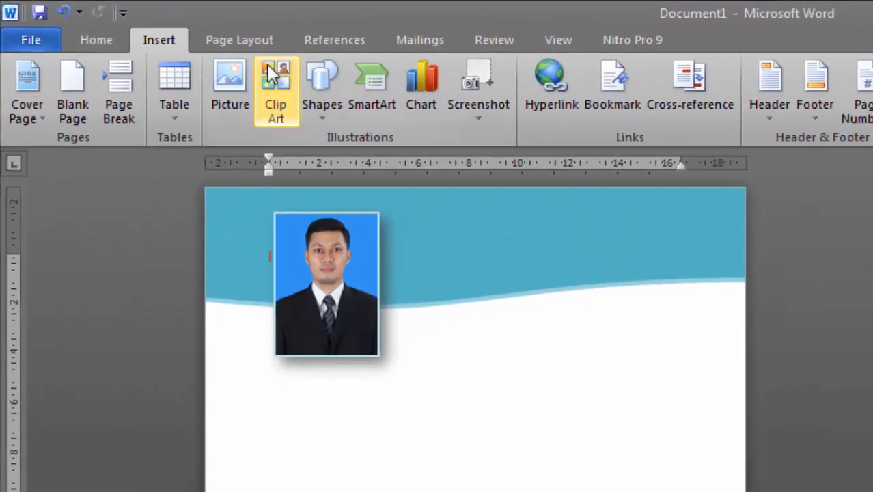
{"action": "left_click", "coordinate": [325, 117]}
{"action": "left_click", "coordinate": [343, 160]}
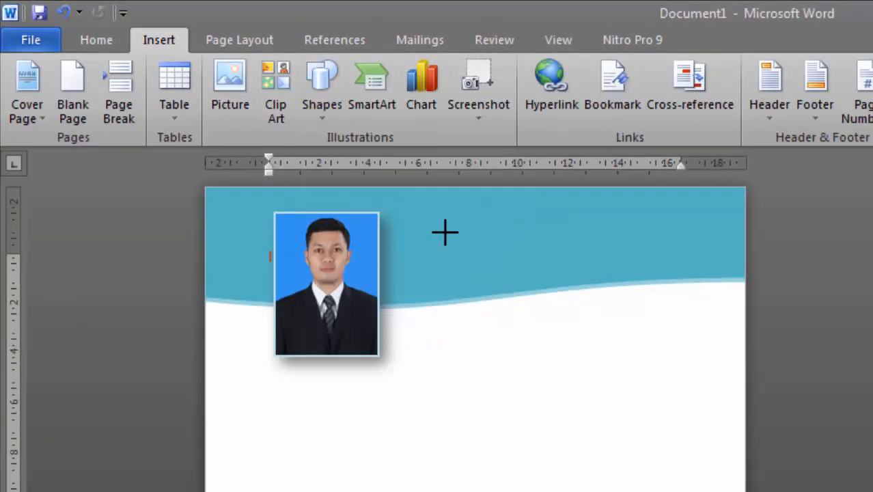
{"action": "left_click_drag", "start_coordinate": [444, 233], "coordinate": [468, 297]}
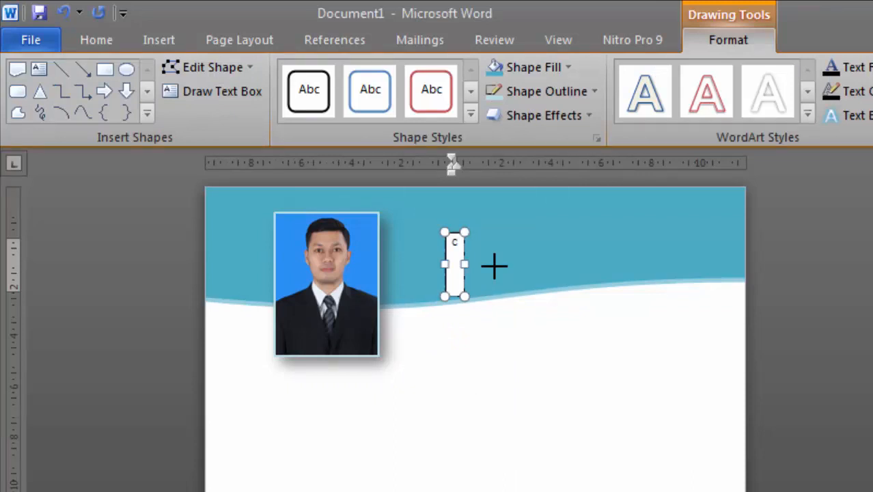
{"action": "type", "text": "CUR"}
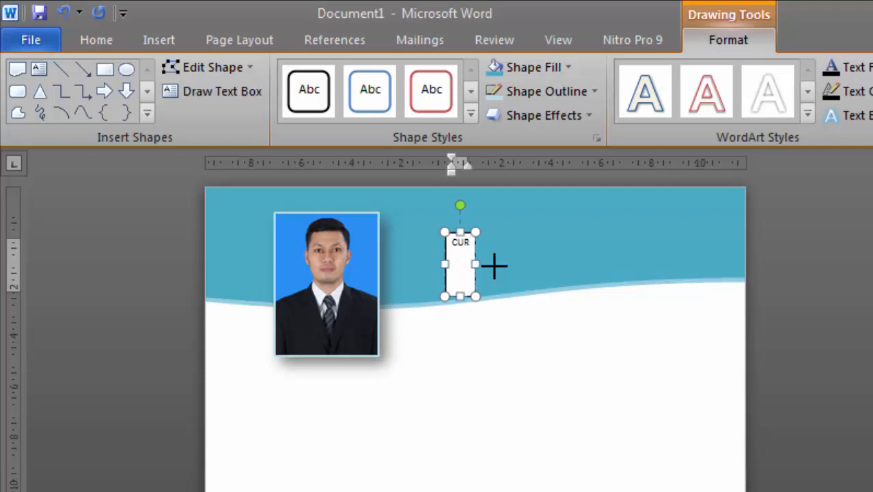
{"action": "type", "text": "IICULUM VITAE"}
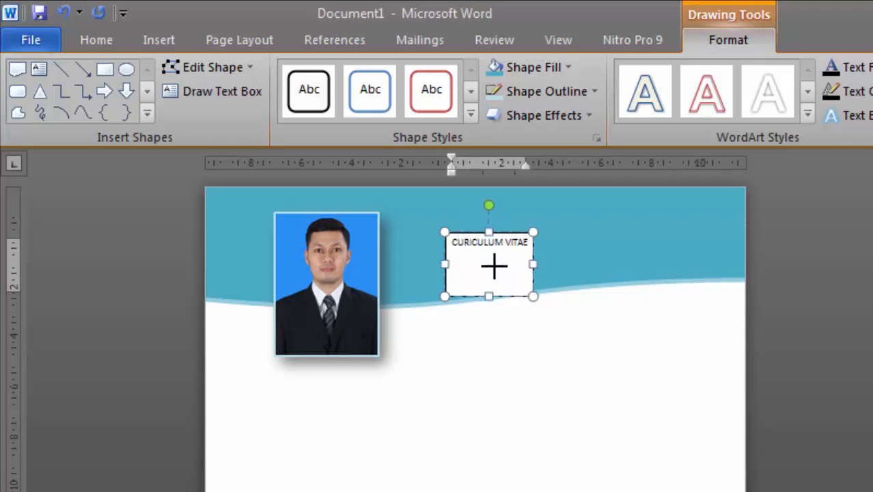
Make the text box no fill and no outline, widen it, and move it up
{"action": "left_click", "coordinate": [533, 277]}
{"action": "left_click", "coordinate": [540, 67]}
{"action": "left_click", "coordinate": [520, 247]}
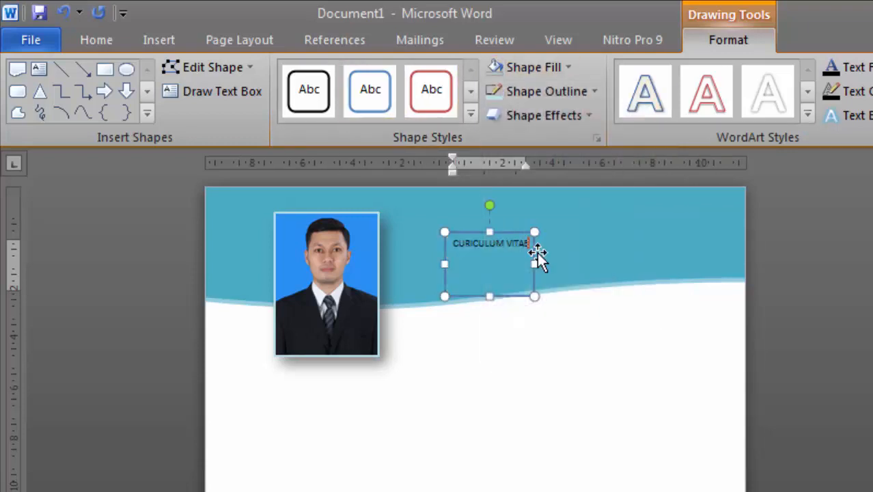
{"action": "left_click", "coordinate": [594, 91]}
{"action": "left_click", "coordinate": [538, 272]}
{"action": "left_click_drag", "start_coordinate": [535, 264], "coordinate": [725, 235]}
{"action": "left_click_drag", "start_coordinate": [567, 236], "coordinate": [551, 217]}
{"action": "left_click", "coordinate": [535, 231]}
{"action": "key", "text": "ctrl+a"}
{"action": "left_click", "coordinate": [97, 40]}
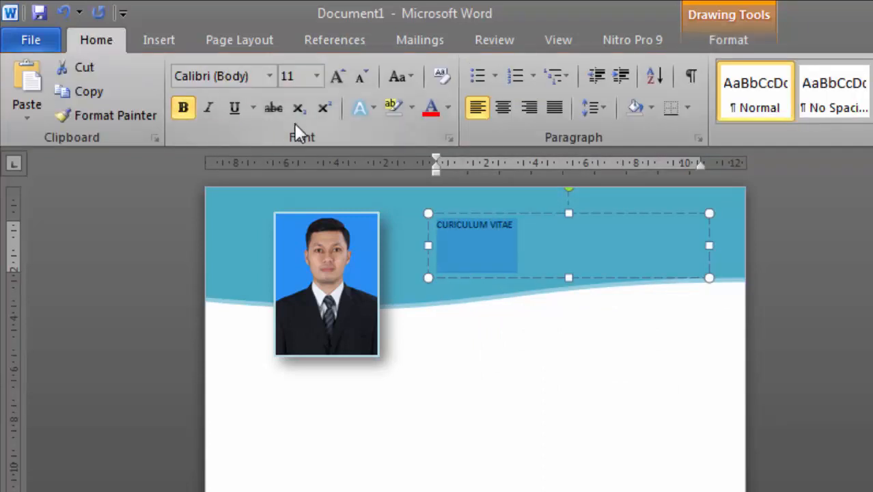
Format the title in white Impact and enlarge it to 28 pt
{"action": "left_click", "coordinate": [269, 75]}
{"action": "left_click", "coordinate": [221, 279]}
{"action": "left_click", "coordinate": [447, 108]}
{"action": "left_click", "coordinate": [430, 178]}
{"action": "double_click", "coordinate": [341, 77]}
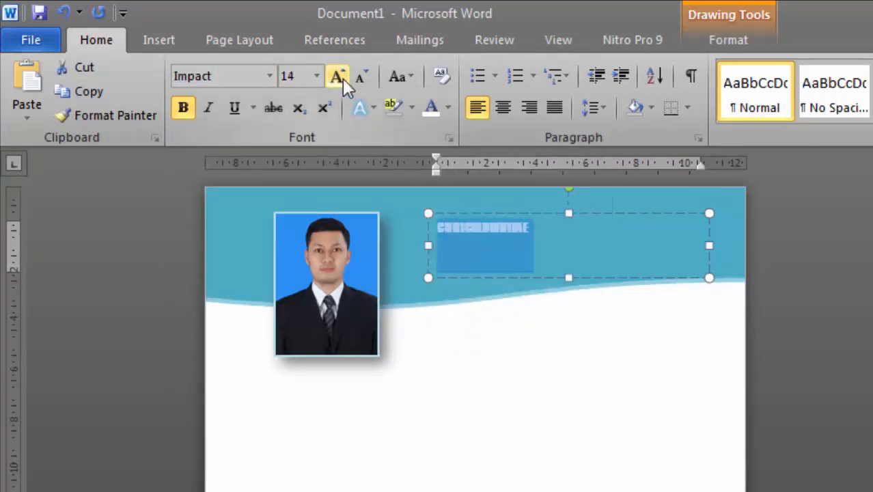
{"action": "double_click", "coordinate": [341, 77]}
{"action": "double_click", "coordinate": [341, 78]}
{"action": "left_click", "coordinate": [341, 78]}
{"action": "double_click", "coordinate": [341, 78]}
Turn off bold on the title and size it to 36 pt on one line
{"action": "left_click", "coordinate": [499, 235]}
{"action": "left_click_drag", "start_coordinate": [629, 242], "coordinate": [443, 248]}
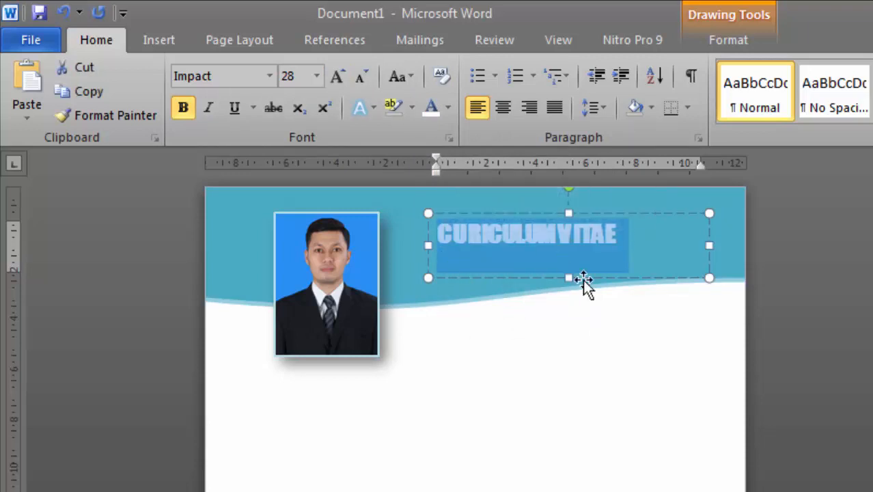
{"action": "left_click", "coordinate": [487, 236]}
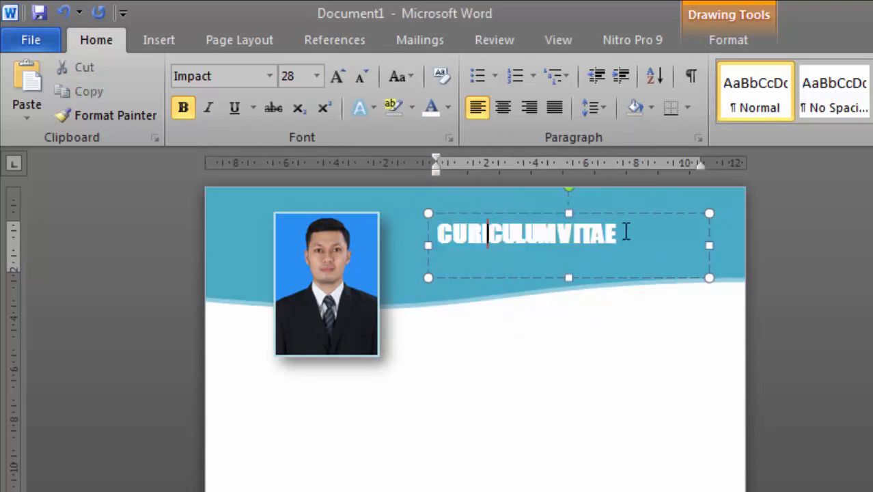
{"action": "key", "text": "ctrl+a"}
{"action": "left_click", "coordinate": [183, 107]}
{"action": "left_click", "coordinate": [499, 246]}
{"action": "left_click_drag", "start_coordinate": [624, 226], "coordinate": [437, 239]}
{"action": "left_click", "coordinate": [336, 77]}
{"action": "left_click", "coordinate": [337, 77]}
{"action": "left_click", "coordinate": [360, 77]}
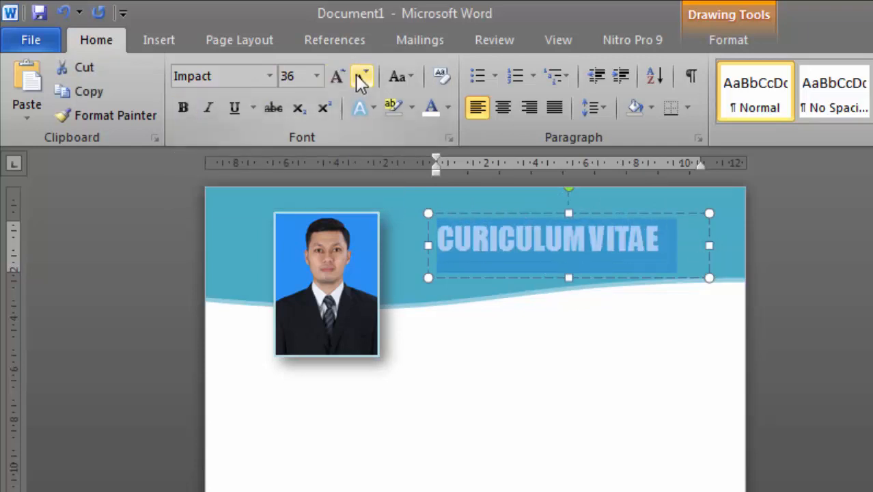
Narrow, heighten and reposition the title text box to fit the header
{"action": "left_click", "coordinate": [608, 226]}
{"action": "left_click_drag", "start_coordinate": [604, 205], "coordinate": [604, 196]}
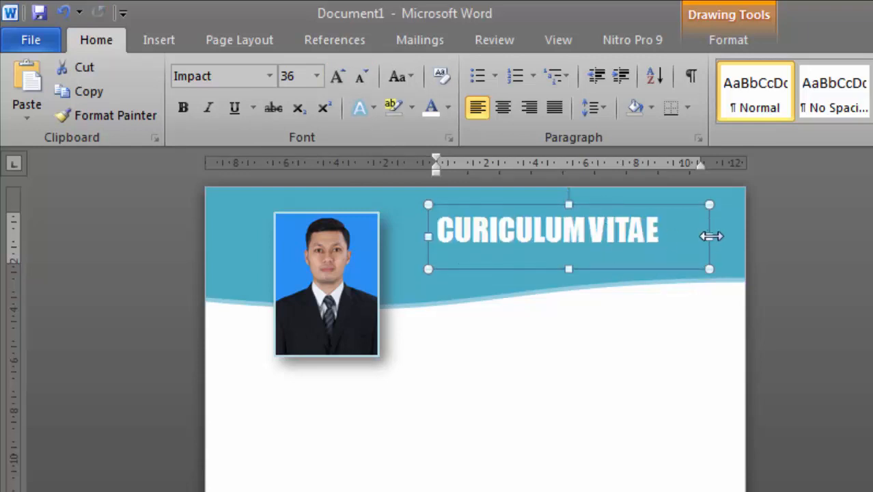
{"action": "left_click_drag", "start_coordinate": [709, 236], "coordinate": [674, 237]}
{"action": "left_click_drag", "start_coordinate": [654, 206], "coordinate": [665, 206]}
{"action": "mouse_move", "coordinate": [562, 269]}
{"action": "left_mouse_down"}
{"action": "mouse_move", "coordinate": [562, 279]}
{"action": "mouse_move", "coordinate": [561, 250]}
{"action": "mouse_move", "coordinate": [561, 274]}
{"action": "left_mouse_up"}
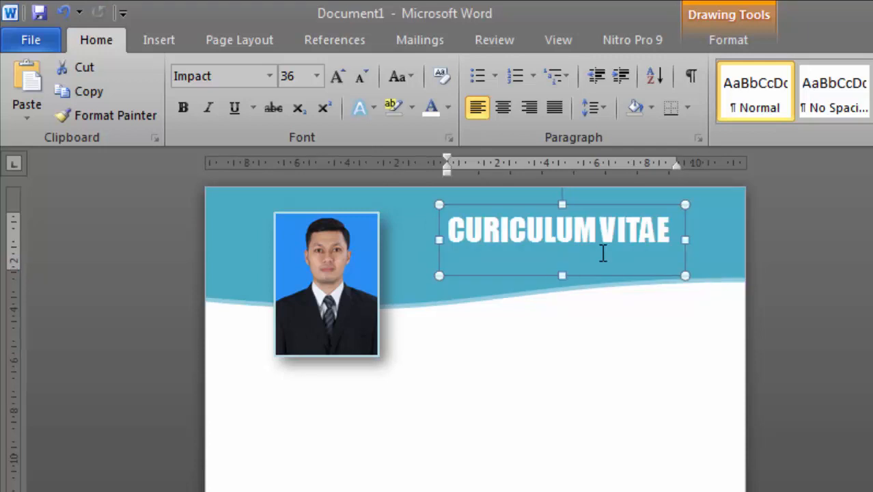
Type the person's name, then a smaller 18 pt 'CURICULUM VITAE' line, and enlarge the box for both lines
{"action": "triple_click", "coordinate": [604, 251]}
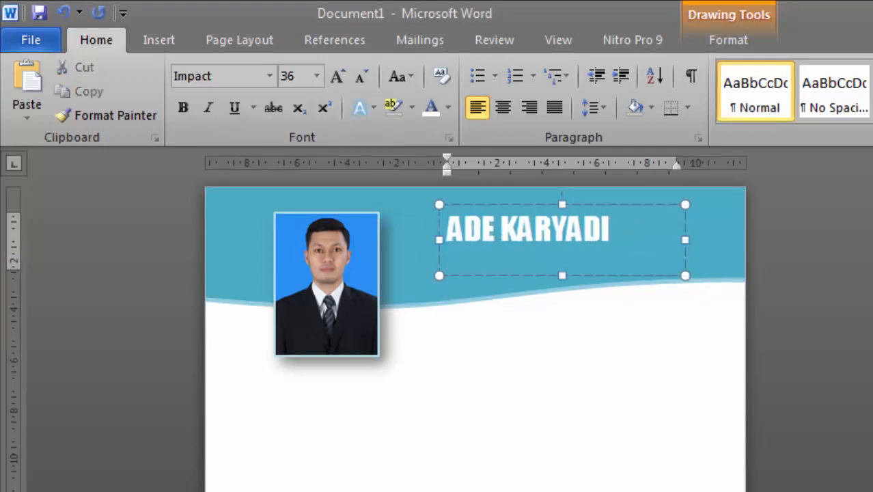
{"action": "left_click", "coordinate": [367, 74]}
{"action": "left_click", "coordinate": [366, 74]}
{"action": "left_click", "coordinate": [367, 74]}
{"action": "left_click", "coordinate": [366, 74]}
{"action": "left_click", "coordinate": [367, 74]}
{"action": "left_click", "coordinate": [366, 73]}
{"action": "type", "text": "CURICULUM VITAE"}
{"action": "left_click_drag", "start_coordinate": [562, 276], "coordinate": [564, 292]}
Set the title text to 1.0 line spacing with no space after paragraphs
{"action": "key", "text": "ctrl+a"}
{"action": "left_click", "coordinate": [592, 107]}
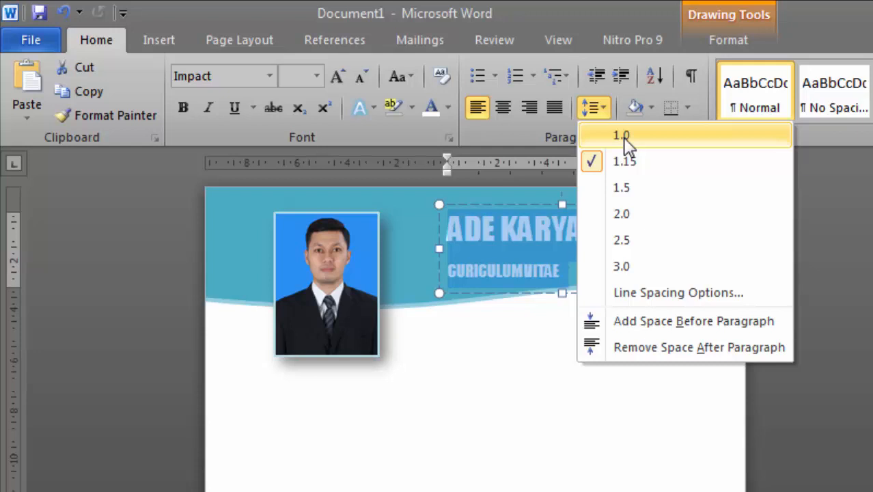
{"action": "left_click", "coordinate": [622, 133]}
{"action": "left_click_drag", "start_coordinate": [581, 268], "coordinate": [448, 222]}
{"action": "left_click", "coordinate": [591, 107]}
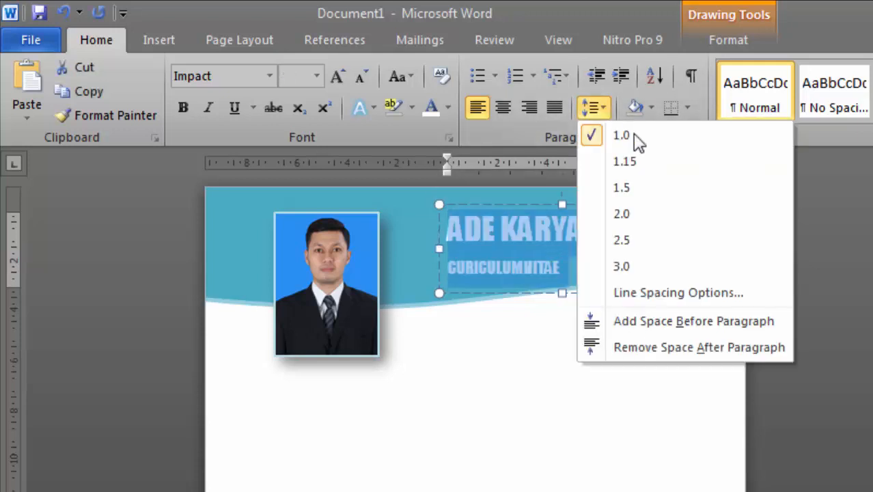
{"action": "left_click", "coordinate": [651, 348]}
{"action": "left_click", "coordinate": [564, 253]}
Underline the name line of the title
{"action": "double_click", "coordinate": [564, 258]}
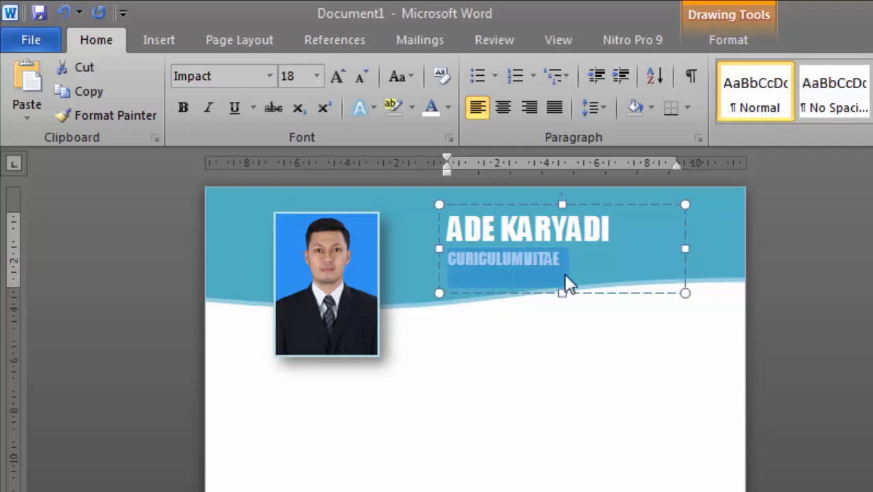
{"action": "left_click", "coordinate": [599, 273]}
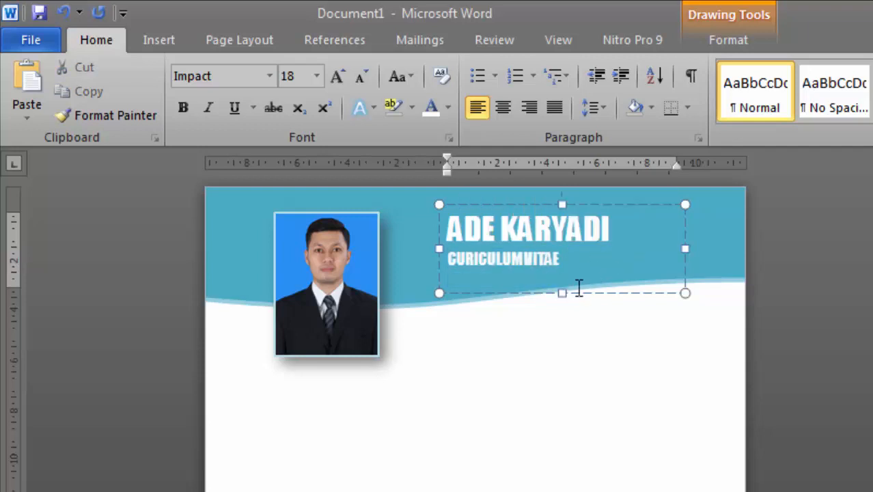
{"action": "key", "text": "ctrl+a"}
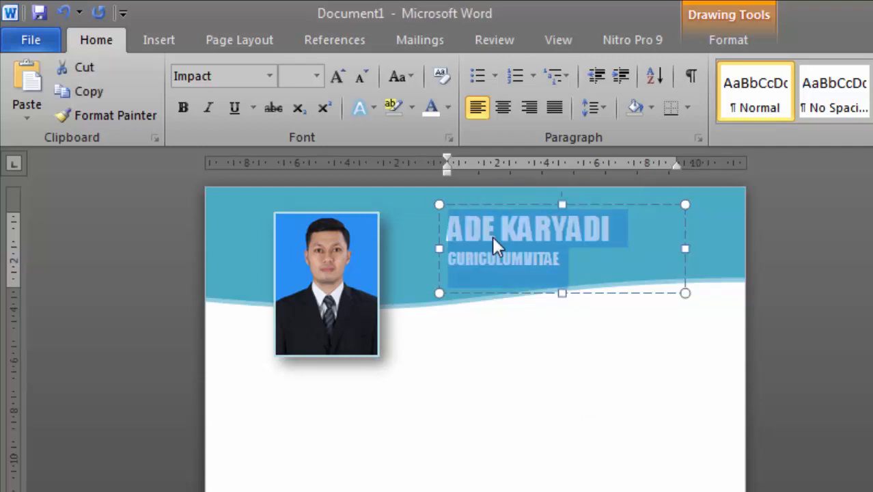
{"action": "left_click", "coordinate": [234, 107]}
{"action": "left_click", "coordinate": [507, 361]}
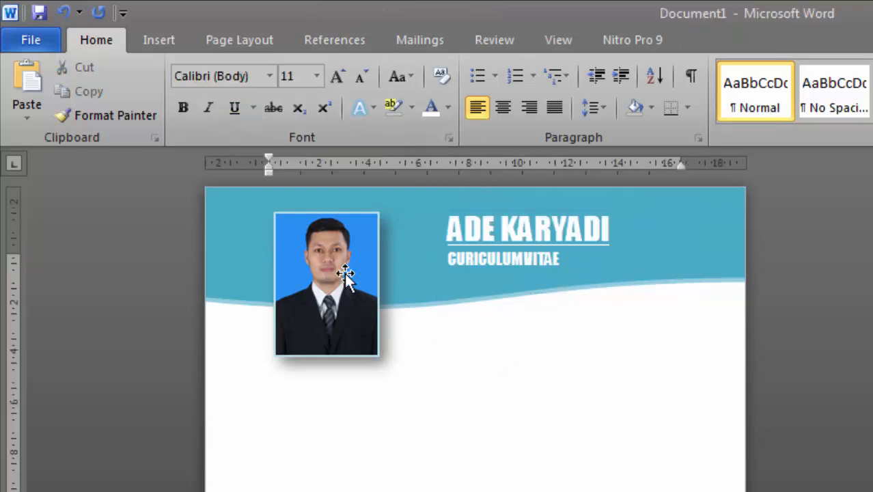
Enlarge the name line of the title to 48 pt
{"action": "left_click", "coordinate": [576, 269]}
{"action": "left_click_drag", "start_coordinate": [624, 226], "coordinate": [424, 229]}
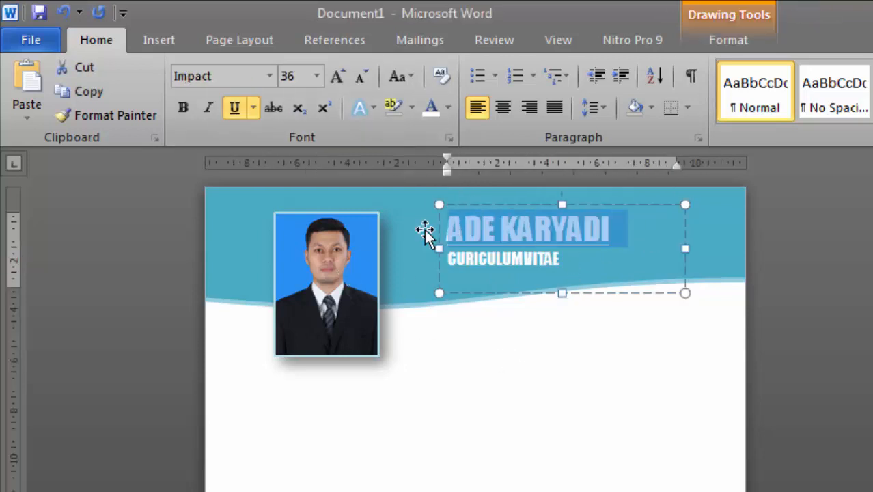
{"action": "left_click", "coordinate": [337, 76]}
{"action": "left_click", "coordinate": [616, 376]}
Nudge the portrait photo slightly right and up, then put the insertion point on the blank page
{"action": "left_click", "coordinate": [335, 318]}
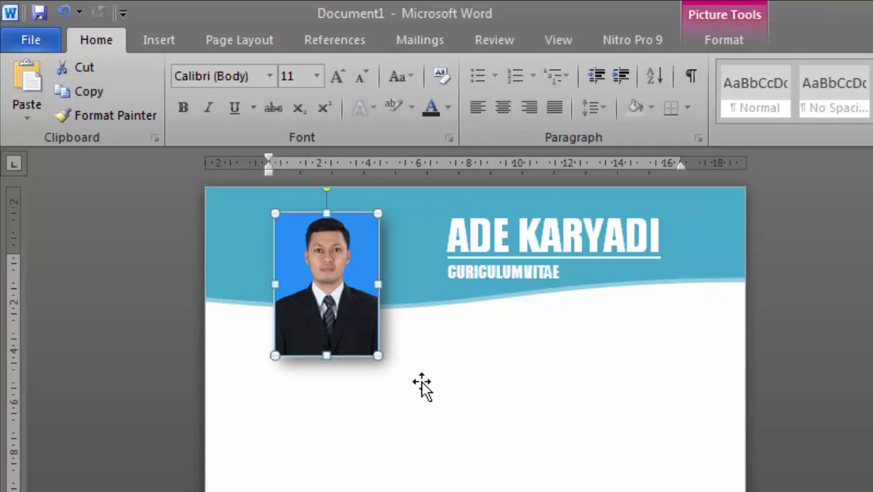
{"action": "left_click_drag", "start_coordinate": [344, 267], "coordinate": [349, 278]}
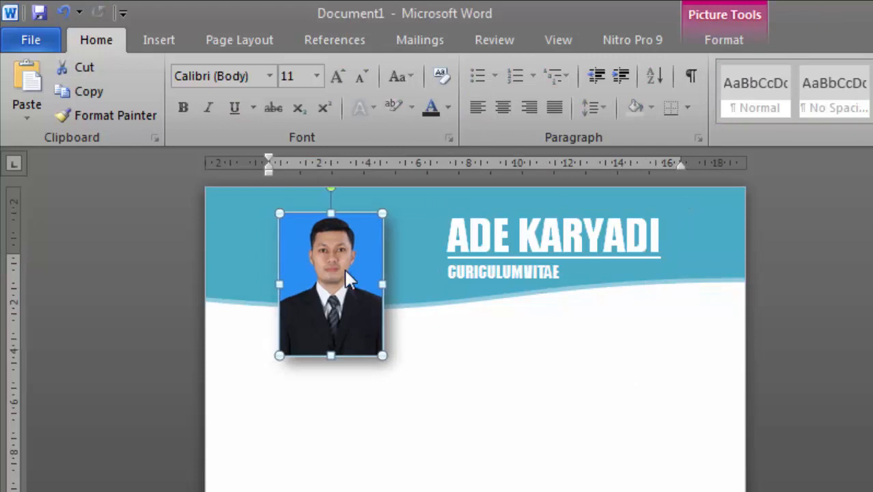
{"action": "key", "text": "Right"}
{"action": "key", "text": "Right"}
{"action": "key", "text": "Right"}
{"action": "key", "text": "Right"}
{"action": "key", "text": "Right"}
{"action": "key", "text": "Right"}
{"action": "key", "text": "Right"}
{"action": "key", "text": "Right"}
{"action": "key", "text": "Right"}
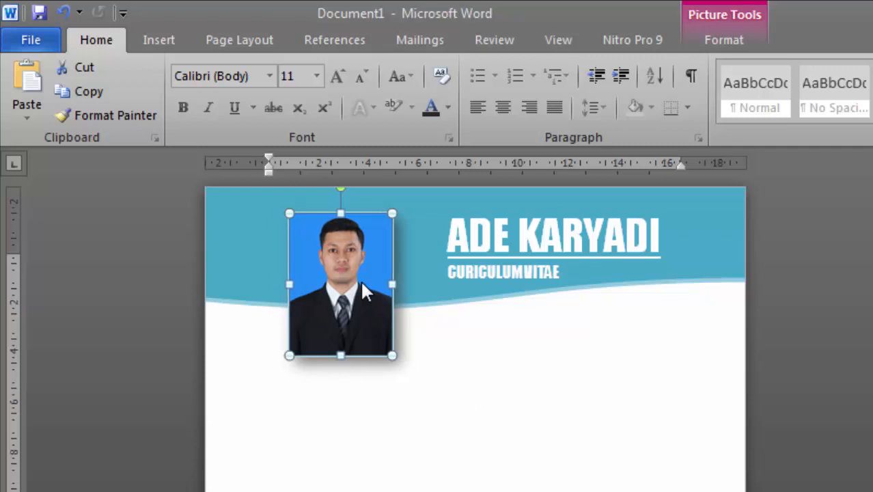
{"action": "key", "text": "Right"}
{"action": "key", "text": "Up"}
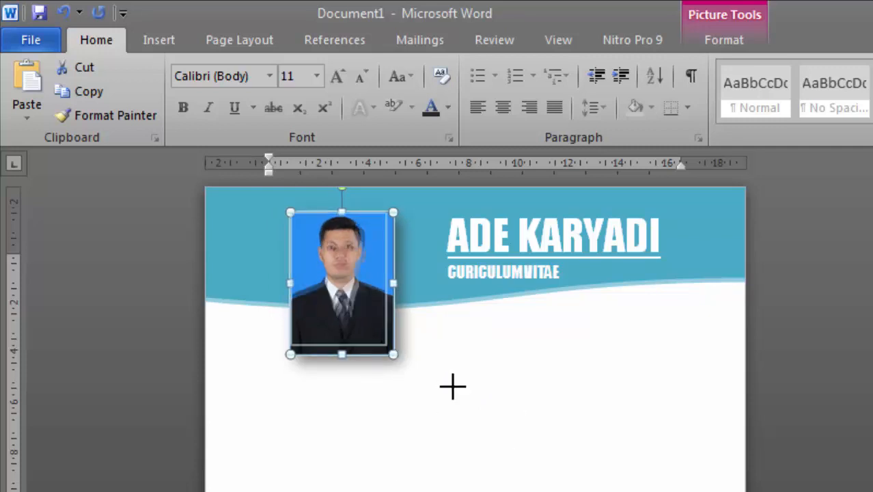
{"action": "left_click", "coordinate": [509, 418]}
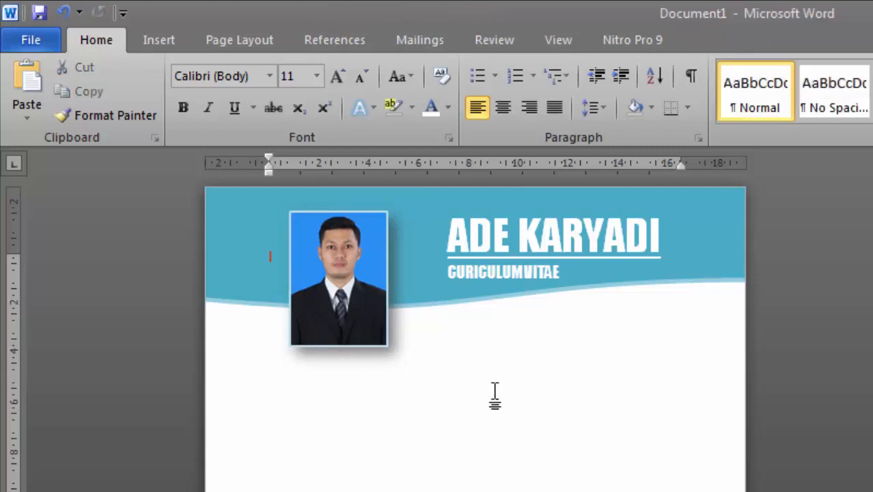
{"action": "double_click", "coordinate": [494, 391]}
Insert a 2-column, 1-row table and drag it up just below the photo
{"action": "key", "text": "ctrl+z"}
{"action": "left_click", "coordinate": [159, 41]}
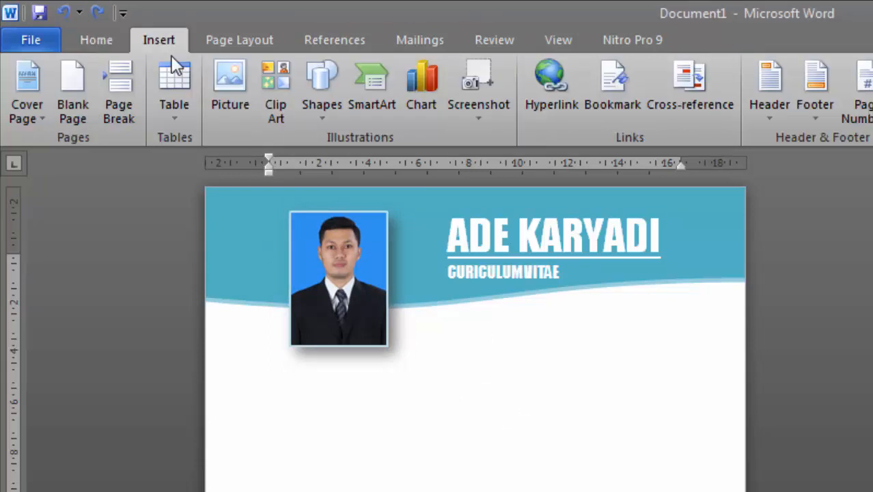
{"action": "left_click", "coordinate": [175, 89]}
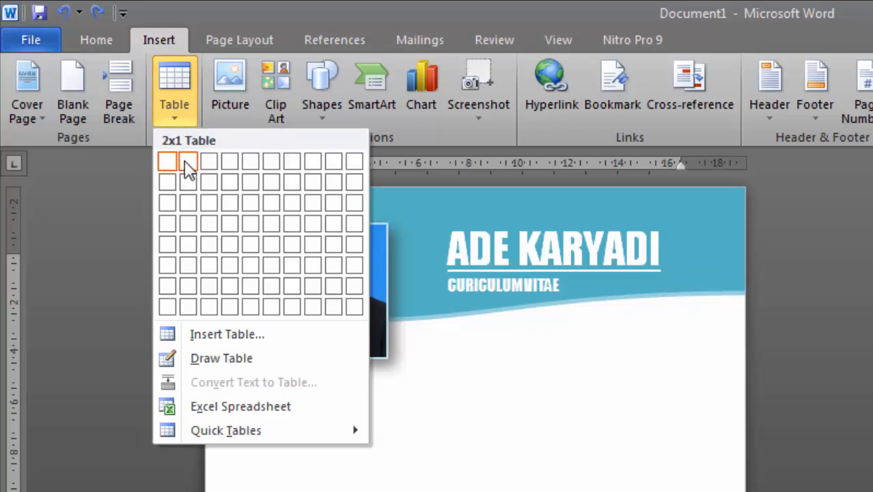
{"action": "left_click", "coordinate": [189, 168]}
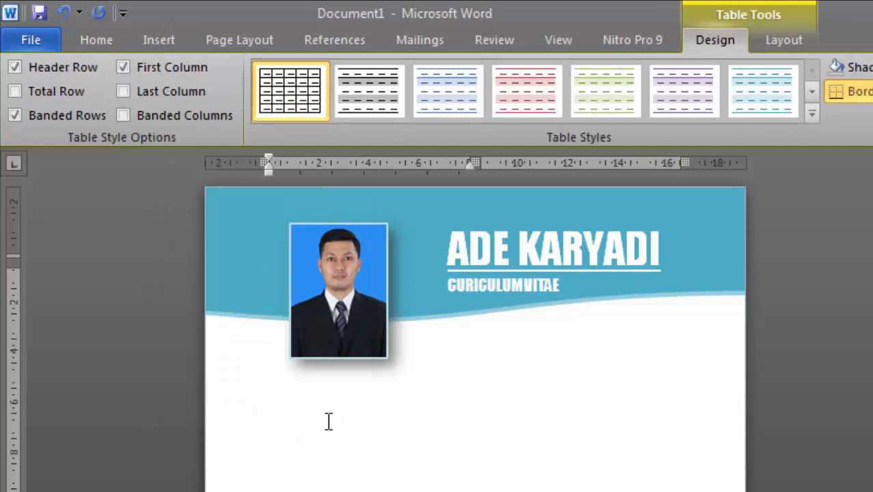
{"action": "key", "text": "ctrl+z"}
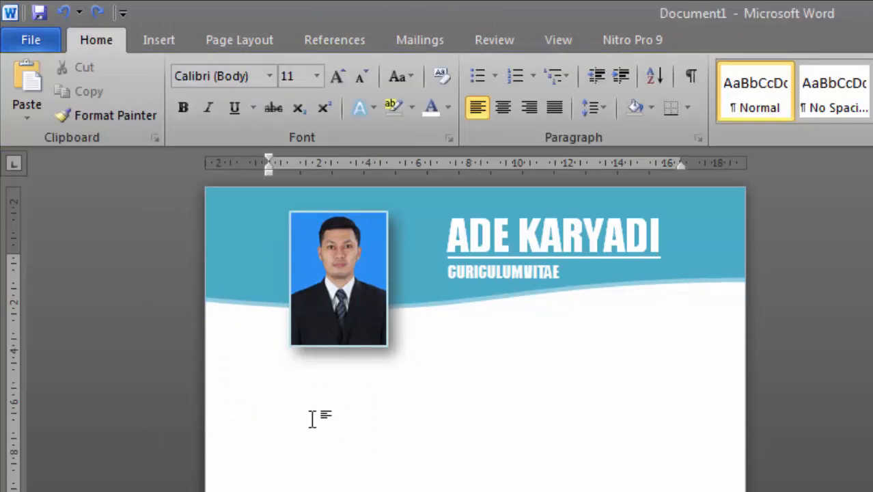
{"action": "left_click", "coordinate": [158, 39]}
{"action": "left_click", "coordinate": [171, 88]}
{"action": "left_click", "coordinate": [189, 164]}
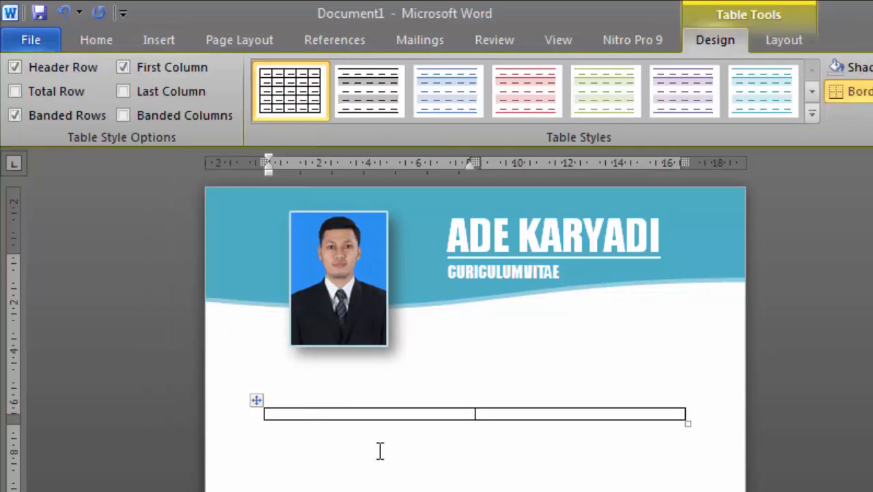
{"action": "left_click_drag", "start_coordinate": [255, 402], "coordinate": [263, 359]}
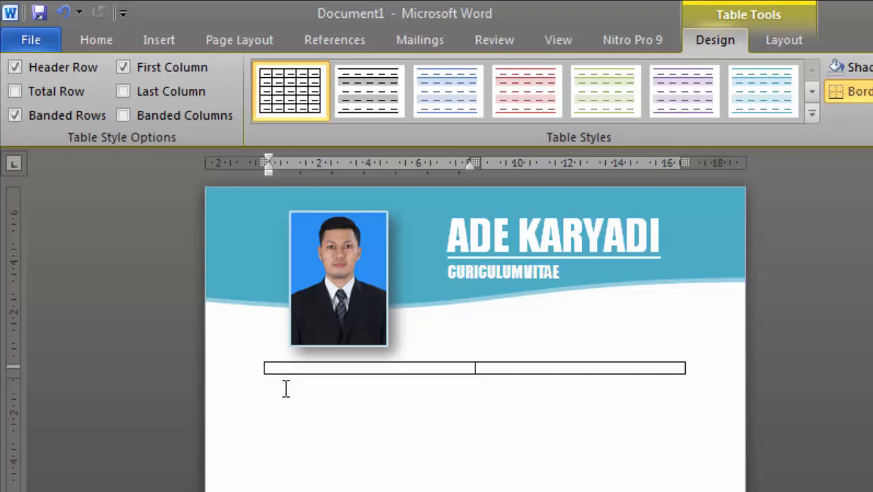
{"action": "left_click", "coordinate": [507, 367]}
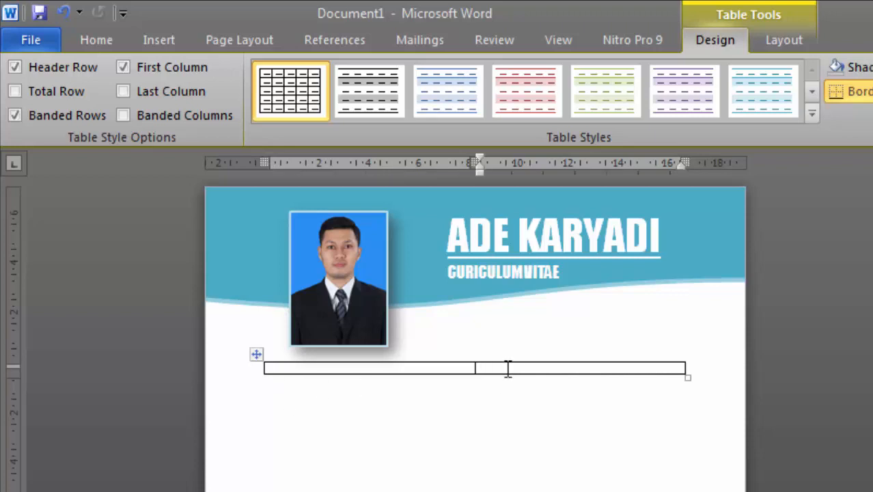
Delete the second cell, shifting cells left, and insert a new row below
{"action": "right_click", "coordinate": [508, 369]}
{"action": "left_click", "coordinate": [592, 433]}
{"action": "left_click", "coordinate": [704, 450]}
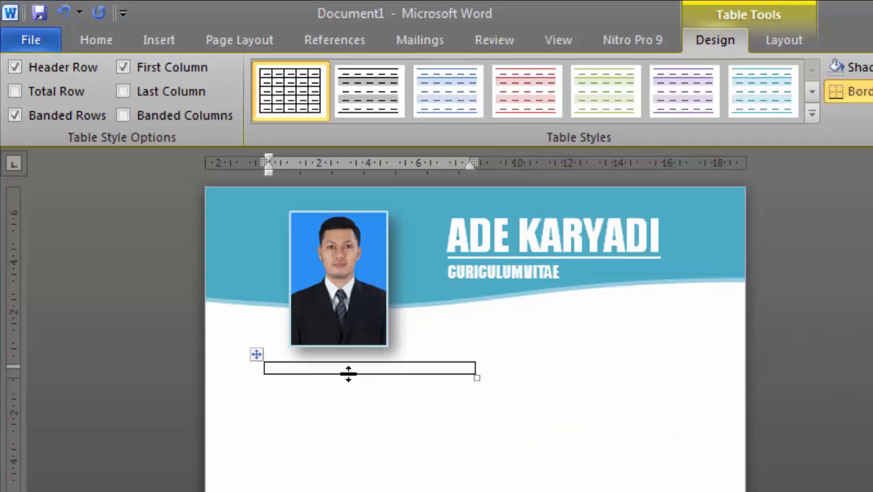
{"action": "right_click", "coordinate": [289, 367]}
{"action": "mouse_move", "coordinate": [377, 420]}
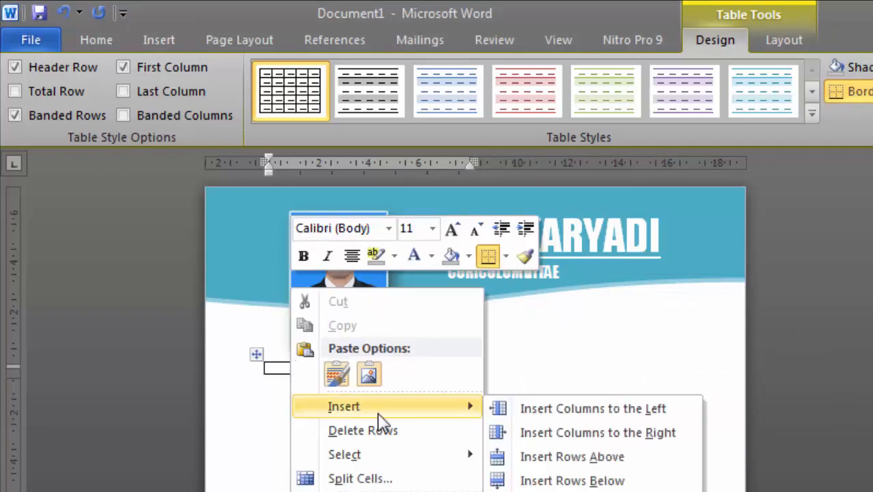
{"action": "left_click", "coordinate": [551, 477]}
Shade the top row aqua, then make the table larger and shift it left
{"action": "left_click", "coordinate": [326, 367]}
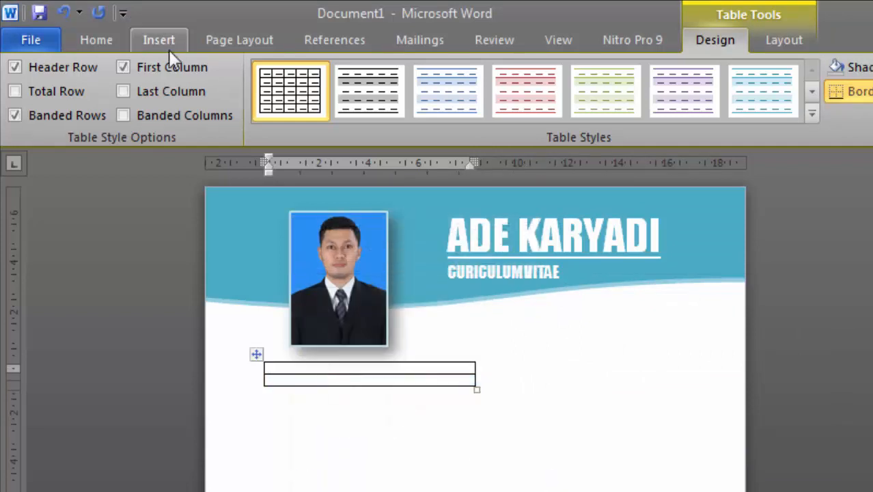
{"action": "left_click", "coordinate": [871, 67]}
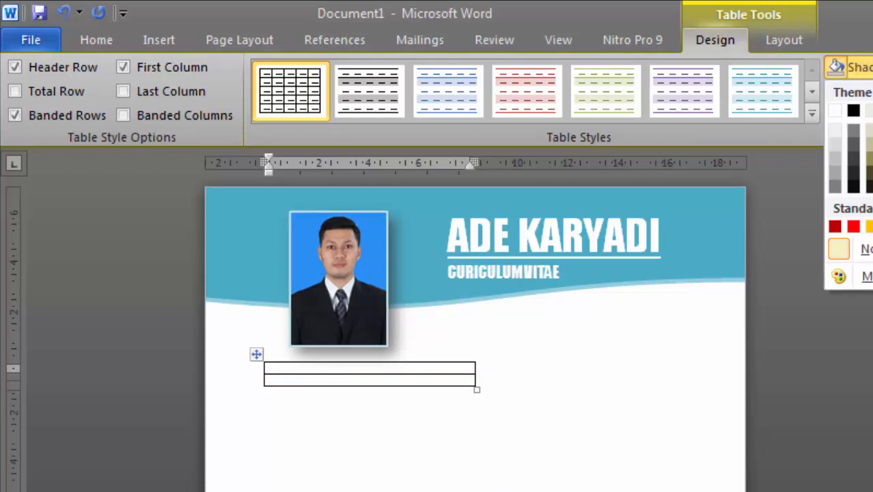
{"action": "left_click", "coordinate": [872, 186]}
{"action": "left_click", "coordinate": [871, 67]}
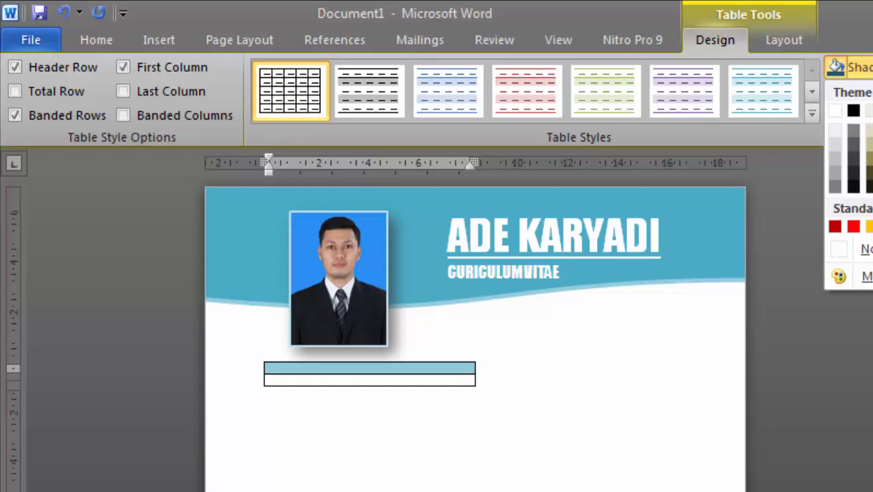
{"action": "left_click", "coordinate": [872, 109]}
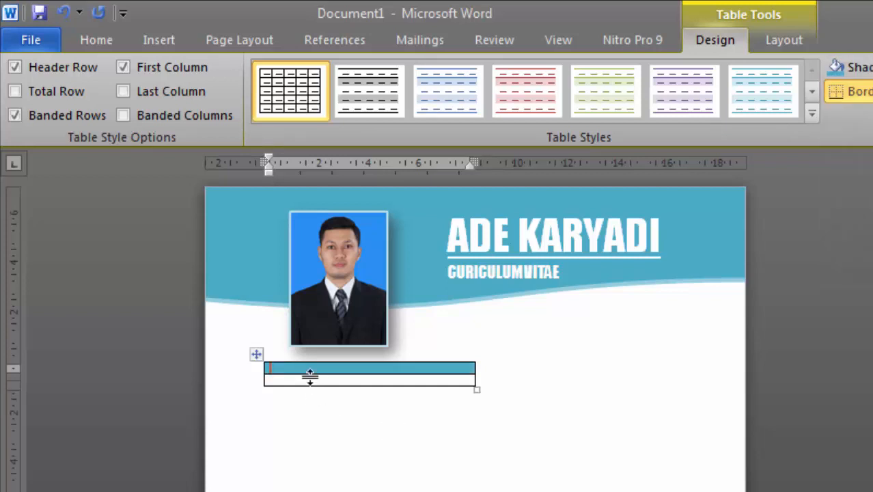
{"action": "left_click_drag", "start_coordinate": [476, 387], "coordinate": [491, 395]}
{"action": "left_click_drag", "start_coordinate": [256, 354], "coordinate": [273, 375]}
Make a white Impact 20 pt 'PROFIL' heading in the top row and type a Nama entry with the person's name below
{"action": "left_click", "coordinate": [259, 374]}
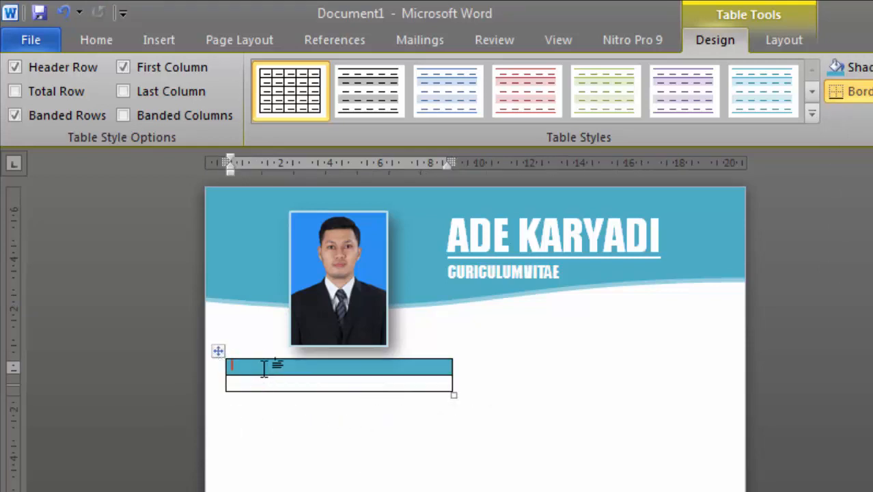
{"action": "type", "text": "P"}
{"action": "left_click_drag", "start_coordinate": [274, 367], "coordinate": [219, 367]}
{"action": "left_click", "coordinate": [270, 77]}
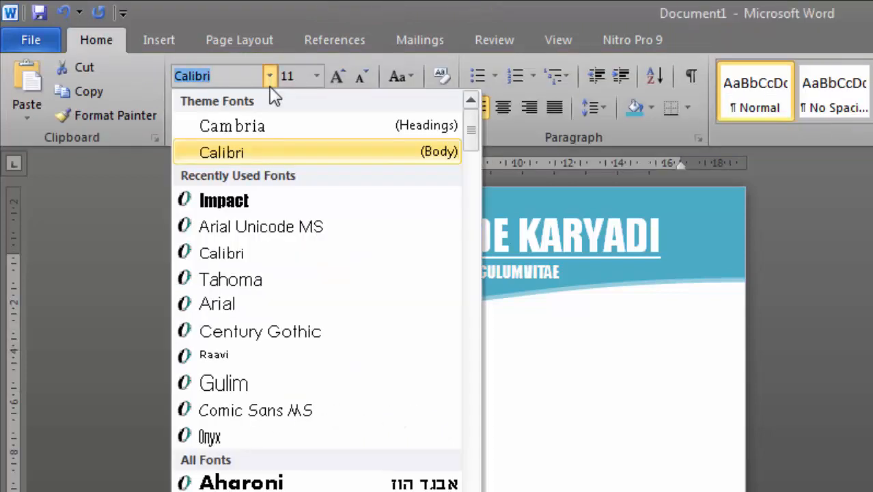
{"action": "left_click", "coordinate": [217, 199]}
{"action": "left_click", "coordinate": [441, 108]}
{"action": "left_click", "coordinate": [340, 76]}
{"action": "left_click", "coordinate": [340, 76]}
{"action": "left_click", "coordinate": [339, 76]}
{"action": "left_click", "coordinate": [340, 76]}
{"action": "left_click", "coordinate": [340, 76]}
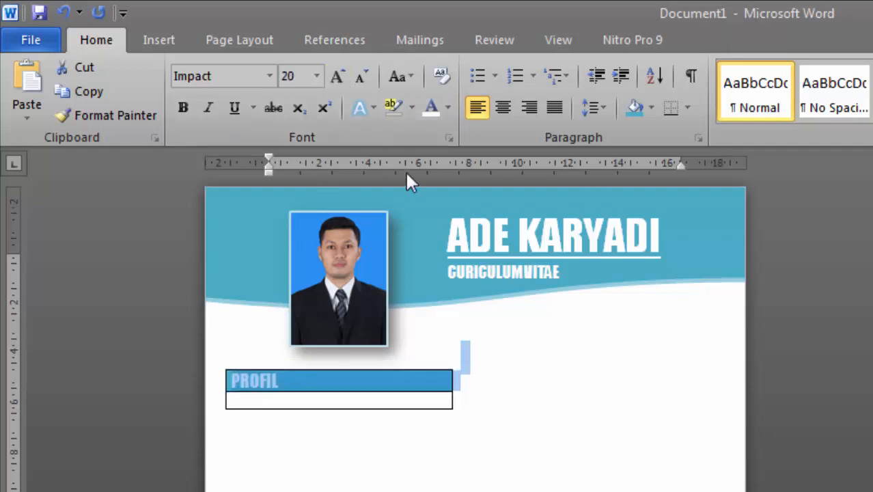
{"action": "left_click", "coordinate": [284, 402]}
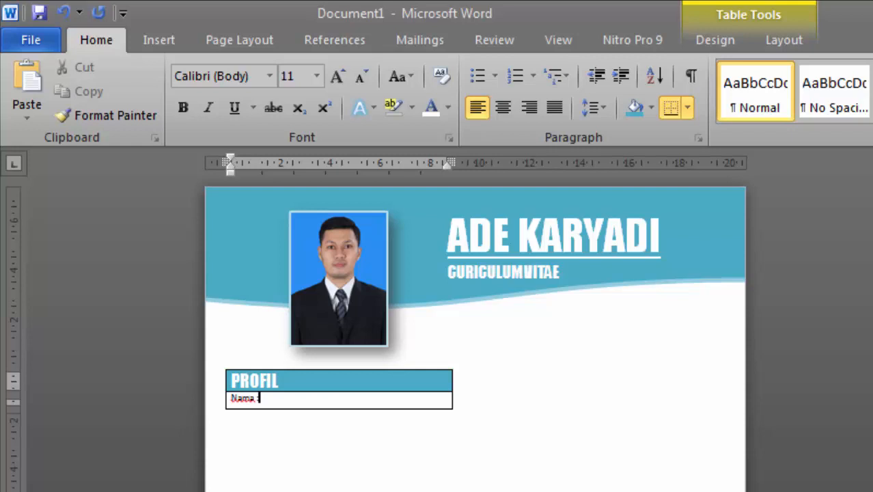
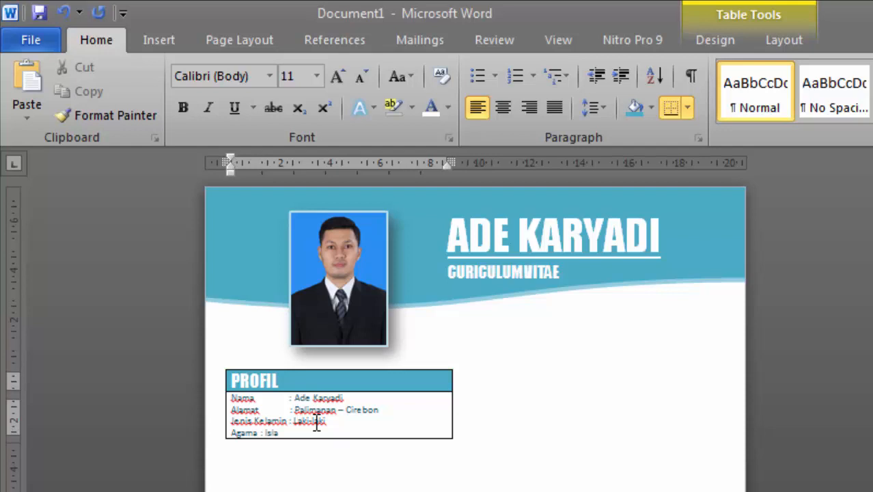
Tab the Agama colon into line with the others and begin the No. Telepon value with ': 08'
{"action": "key", "text": "Return"}
{"action": "type", "text": "H"}
{"action": "key", "text": "BackSpace"}
{"action": "key", "text": "BackSpace"}
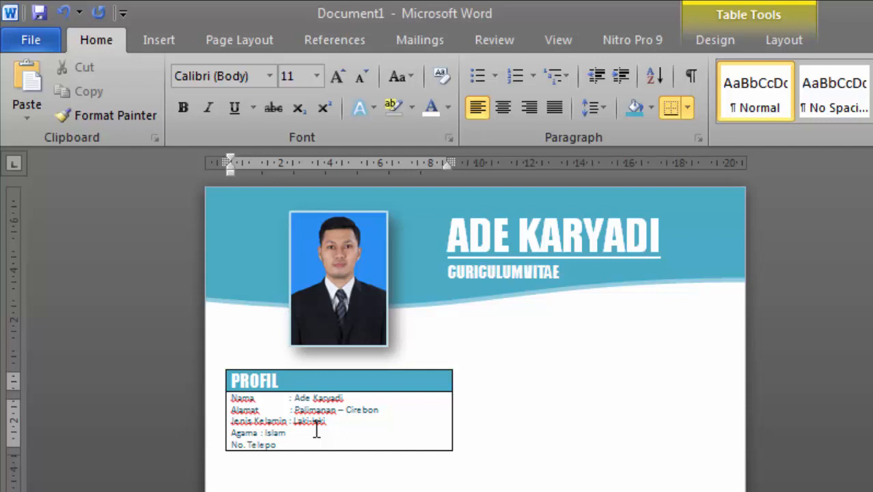
{"action": "left_click", "coordinate": [250, 433]}
{"action": "key", "text": "Tab"}
{"action": "left_click", "coordinate": [256, 436]}
{"action": "type", "text": "a"}
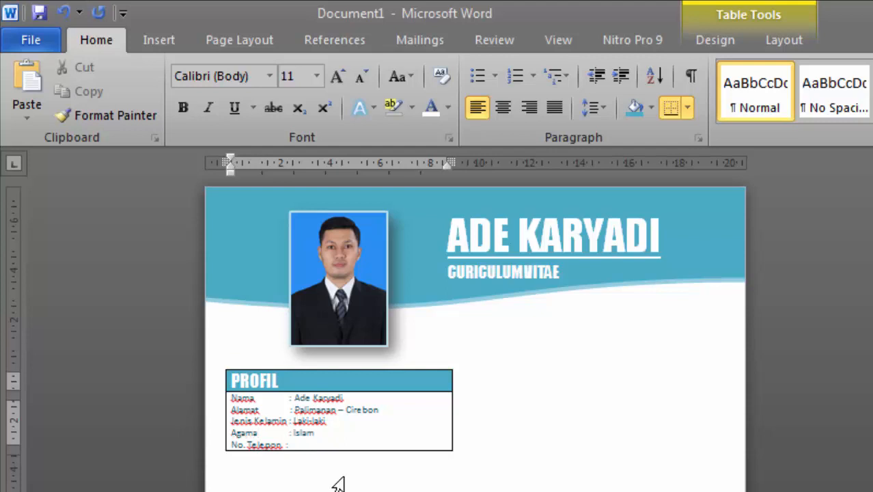
{"action": "left_click", "coordinate": [283, 444]}
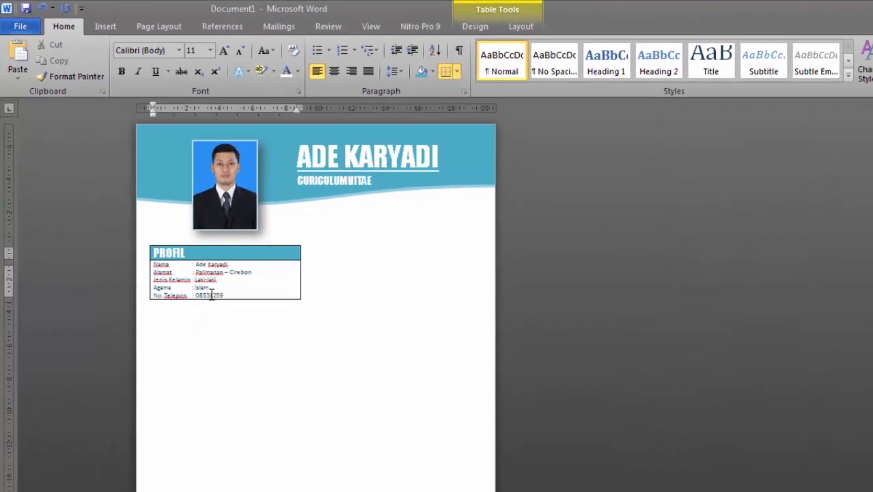
Colour the PROFIL detail lines black
{"action": "scroll", "coordinate": [315, 307], "scroll_direction": "up", "scroll_amount": 2}
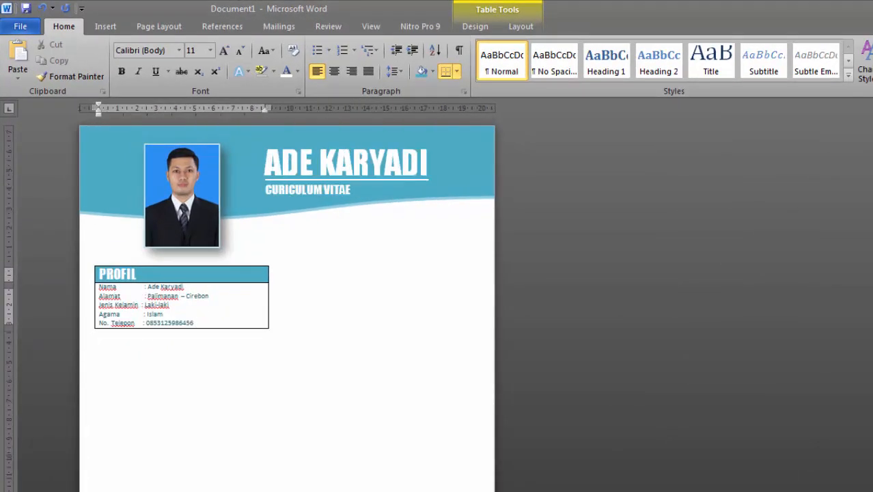
{"action": "scroll", "coordinate": [616, 394], "scroll_direction": "down", "scroll_amount": 2}
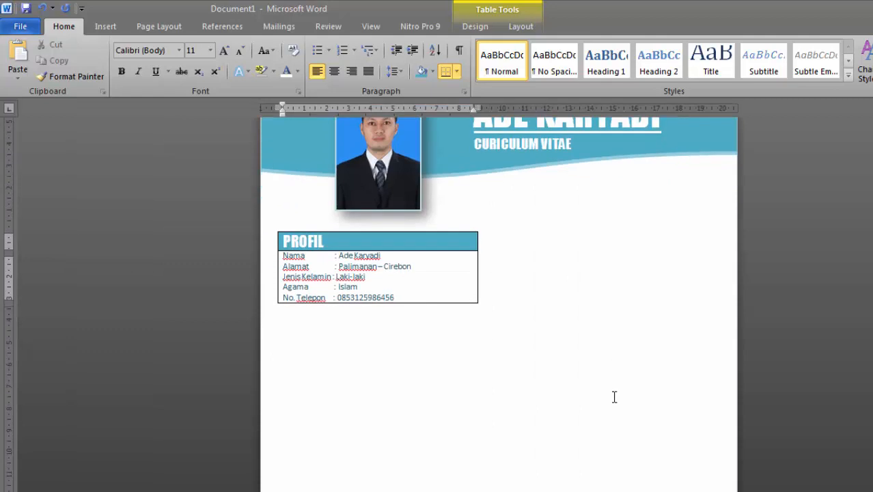
{"action": "left_click_drag", "start_coordinate": [404, 299], "coordinate": [283, 256]}
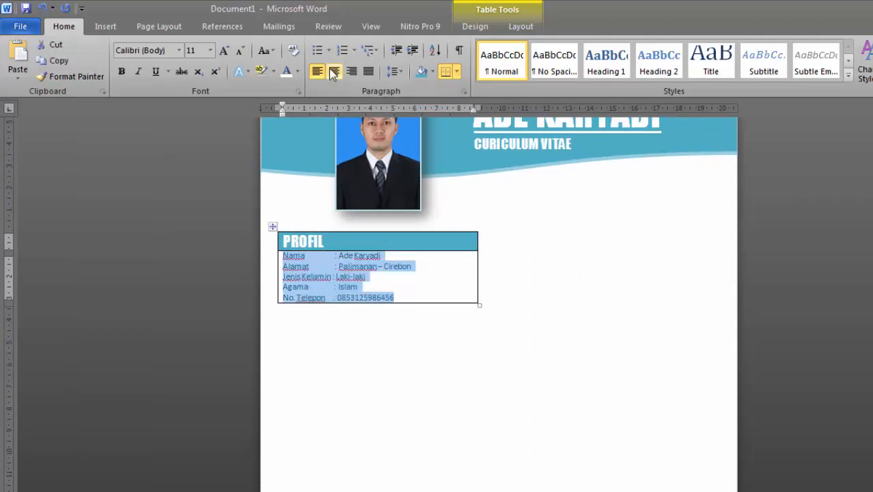
{"action": "left_click", "coordinate": [297, 72]}
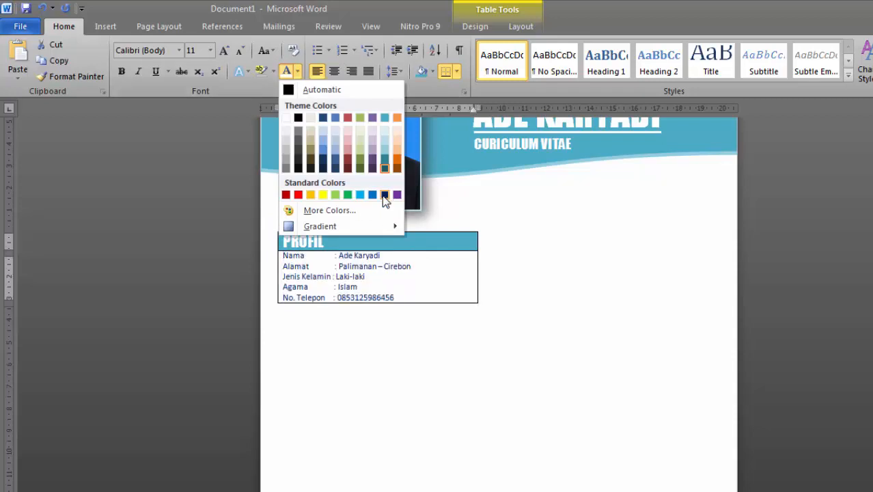
{"action": "left_click", "coordinate": [298, 118]}
{"action": "left_click", "coordinate": [362, 289]}
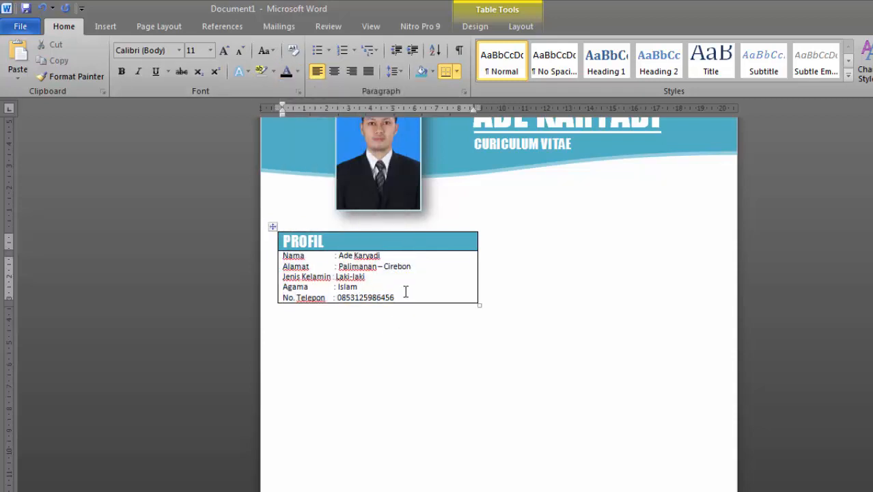
Tidy the colon spacing and add a new Email row below the phone number
{"action": "left_click", "coordinate": [273, 226]}
{"action": "left_click", "coordinate": [376, 297]}
{"action": "key", "text": "Down"}
{"action": "key", "text": "BackSpace"}
{"action": "left_click", "coordinate": [409, 298]}
{"action": "key", "text": "Return"}
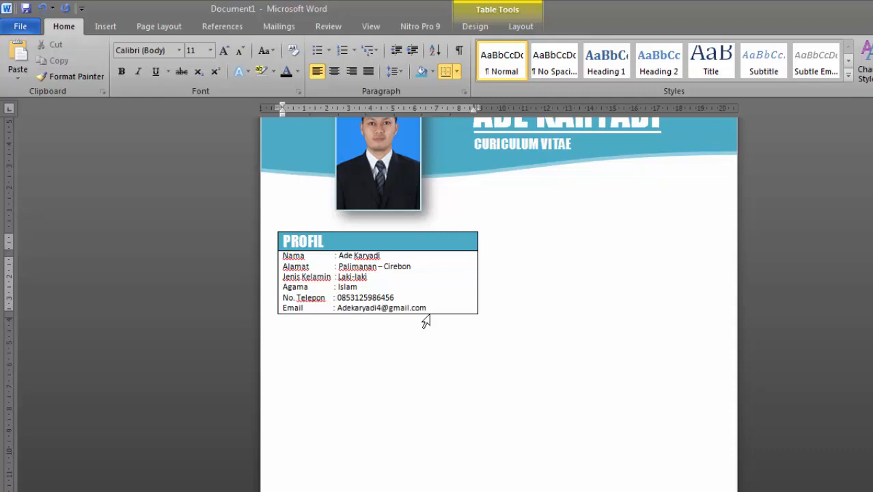
{"action": "left_click", "coordinate": [272, 226]}
Remove all borders from the PROFIL table and set the detail lines to 1.15 spacing
{"action": "left_click", "coordinate": [456, 71]}
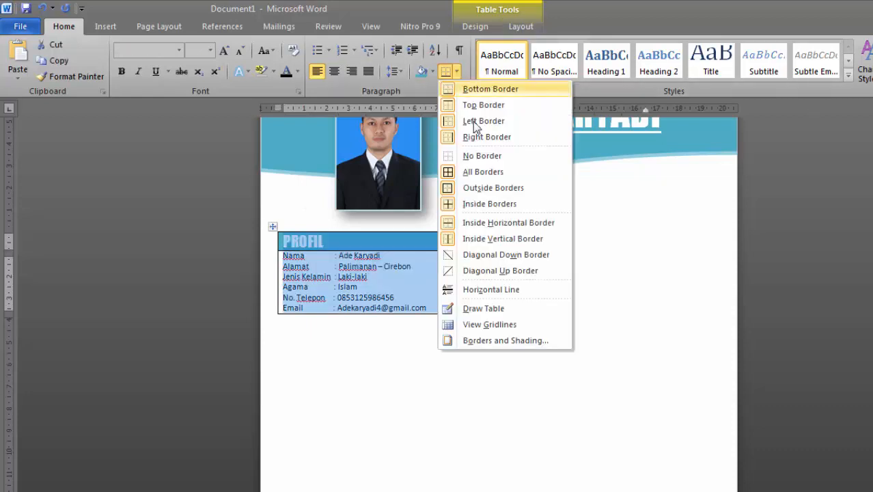
{"action": "left_click", "coordinate": [490, 156]}
{"action": "left_click", "coordinate": [533, 451]}
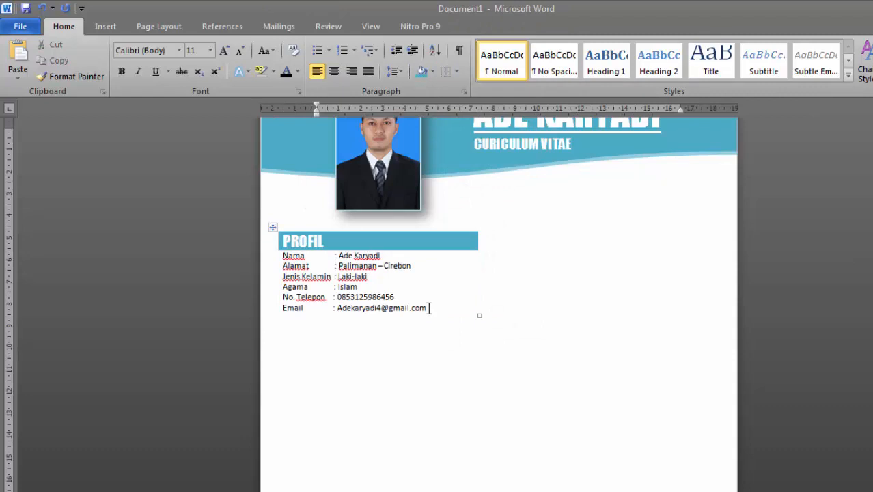
{"action": "left_click_drag", "start_coordinate": [429, 309], "coordinate": [281, 255]}
{"action": "left_click", "coordinate": [396, 71]}
{"action": "left_click", "coordinate": [417, 110]}
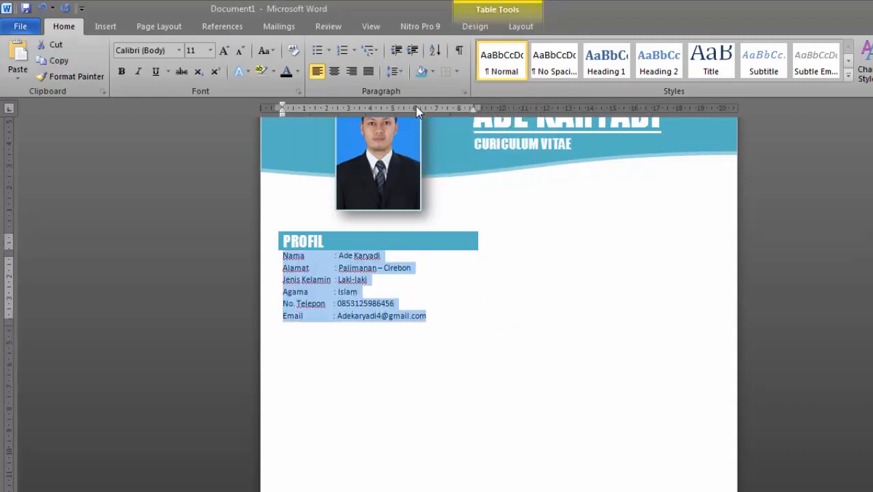
Try the Impact font on the PROFIL detail lines
{"action": "left_click_drag", "start_coordinate": [427, 315], "coordinate": [281, 254]}
{"action": "left_click", "coordinate": [162, 55]}
{"action": "type", "text": "Impact"}
{"action": "key", "text": "Return"}
{"action": "left_click", "coordinate": [399, 317]}
{"action": "left_click_drag", "start_coordinate": [417, 315], "coordinate": [283, 256]}
{"action": "left_click", "coordinate": [122, 72]}
{"action": "left_click", "coordinate": [122, 72]}
{"action": "left_click", "coordinate": [390, 349]}
{"action": "left_click_drag", "start_coordinate": [414, 316], "coordinate": [279, 256]}
Set the detail lines in Gulim after trying Tahoma, then pull the Alamat and Nama colons into line
{"action": "left_click", "coordinate": [179, 50]}
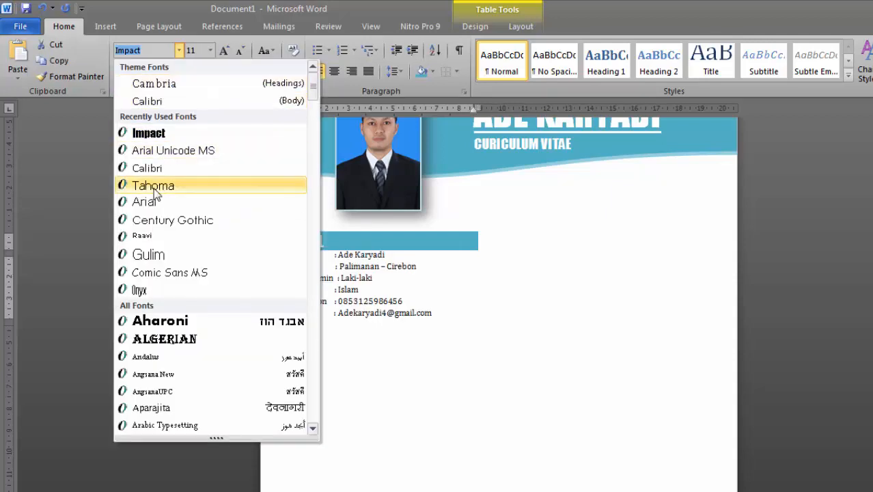
{"action": "left_click", "coordinate": [154, 189]}
{"action": "left_click", "coordinate": [452, 318]}
{"action": "left_click_drag", "start_coordinate": [453, 319], "coordinate": [279, 256]}
{"action": "left_click", "coordinate": [179, 50]}
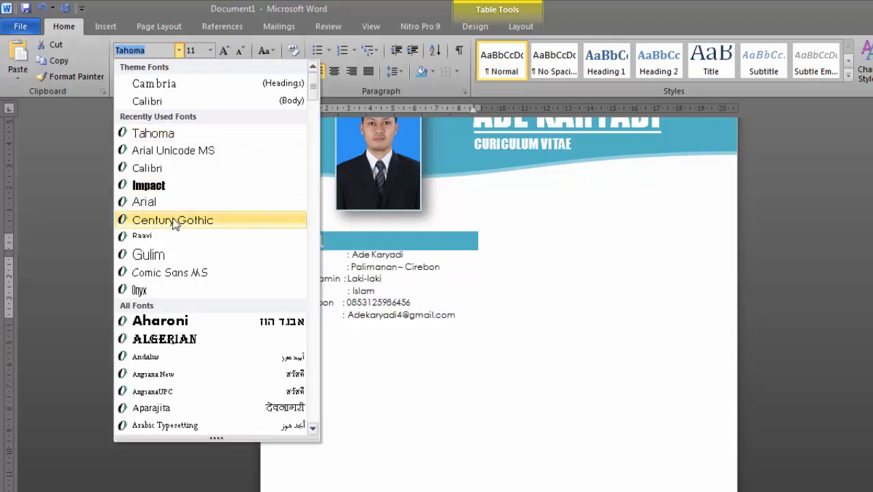
{"action": "left_click", "coordinate": [158, 257]}
{"action": "left_click", "coordinate": [424, 273]}
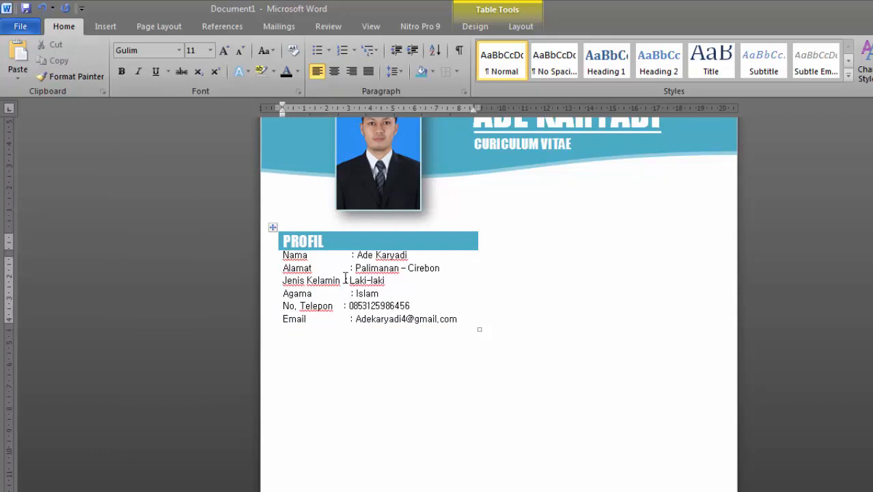
{"action": "key", "text": "Delete"}
{"action": "key", "text": "Delete"}
{"action": "key", "text": "Delete"}
Line up the Email, No. Telepon and Nama colons with the rest
{"action": "left_click", "coordinate": [344, 318]}
{"action": "key", "text": "Delete"}
{"action": "left_click", "coordinate": [339, 306]}
{"action": "left_click_drag", "start_coordinate": [309, 256], "coordinate": [346, 256]}
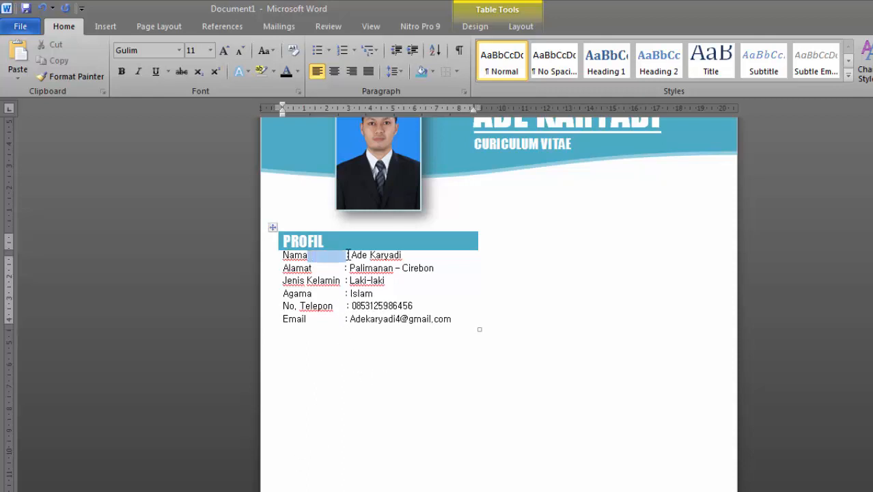
{"action": "key", "text": "Delete"}
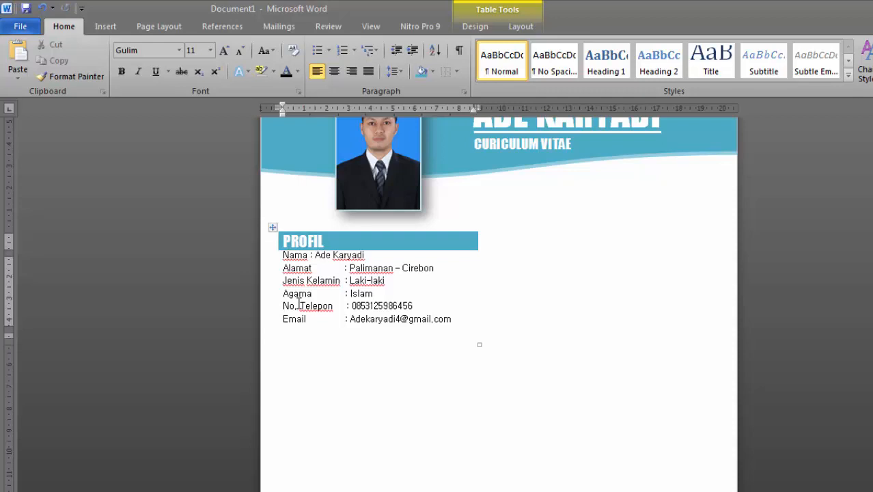
{"action": "left_click", "coordinate": [310, 256]}
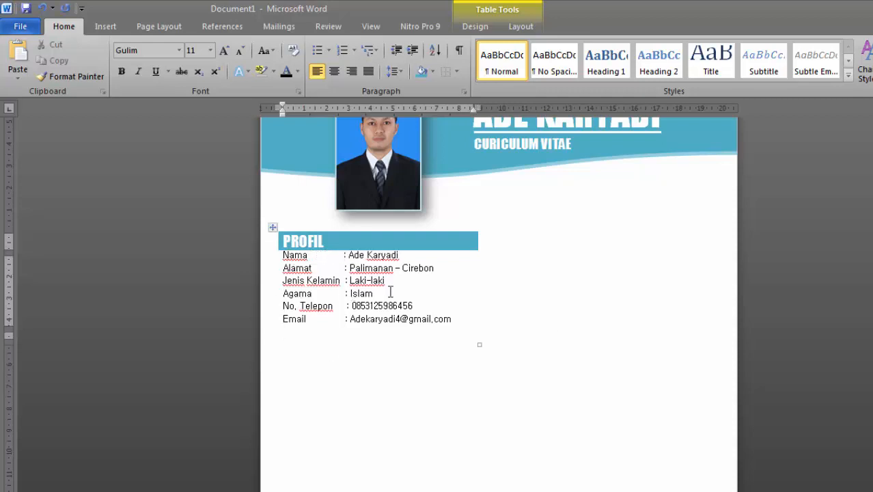
Make the PROFIL heading row slightly taller and add a blank line above Nama
{"action": "left_click", "coordinate": [542, 277]}
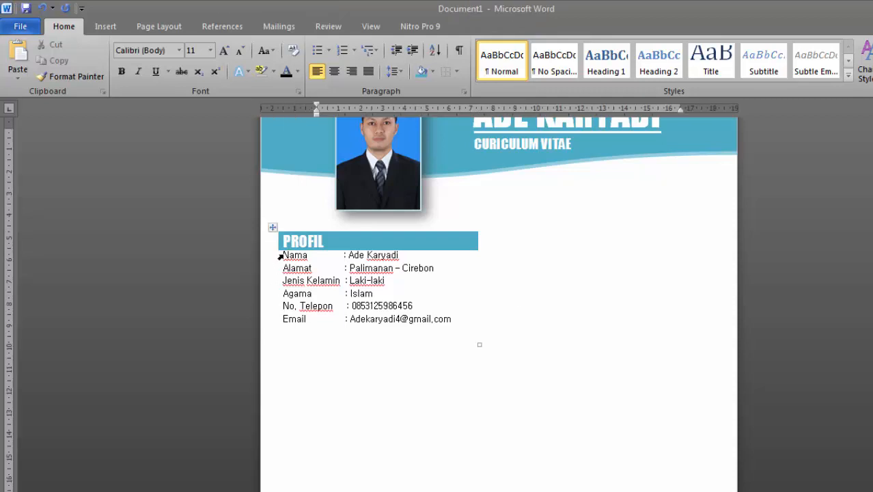
{"action": "left_click", "coordinate": [330, 240]}
{"action": "left_click_drag", "start_coordinate": [336, 250], "coordinate": [336, 254]}
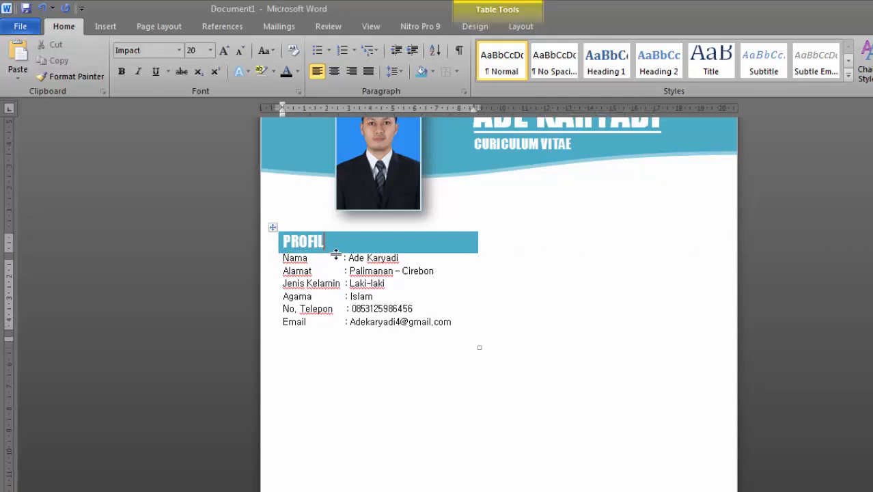
{"action": "left_click", "coordinate": [284, 257]}
{"action": "key", "text": "Return"}
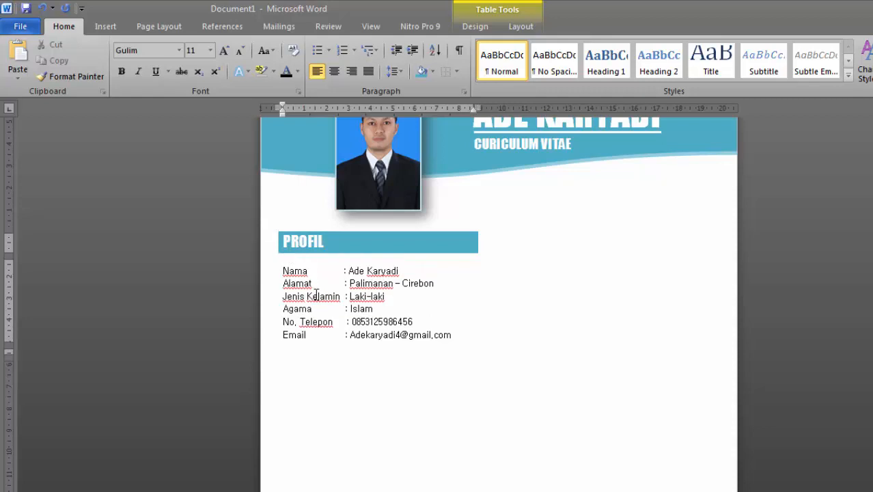
Set all six detail rows to 1.5 line spacing
{"action": "left_click_drag", "start_coordinate": [452, 336], "coordinate": [287, 263]}
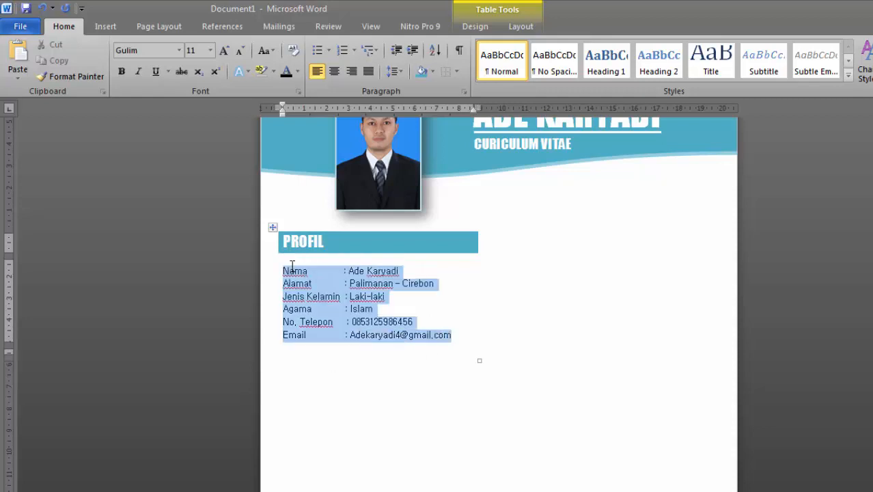
{"action": "left_click", "coordinate": [396, 71]}
{"action": "left_click", "coordinate": [411, 127]}
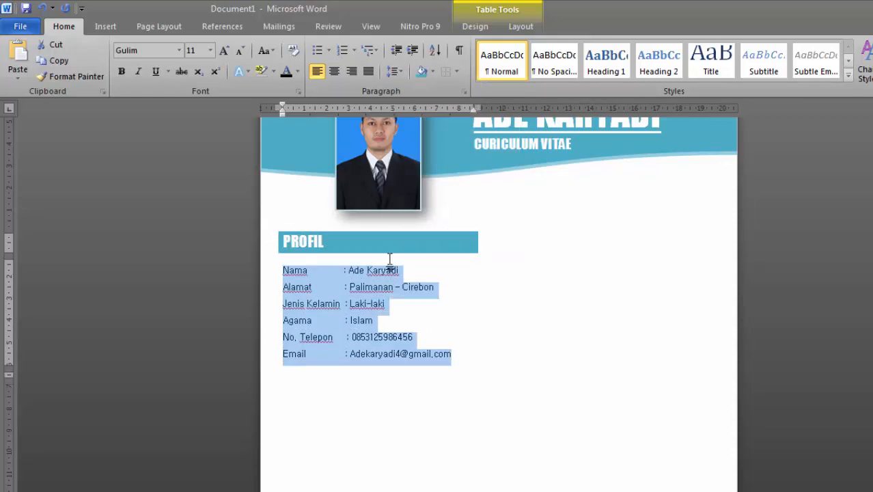
{"action": "left_click", "coordinate": [375, 321]}
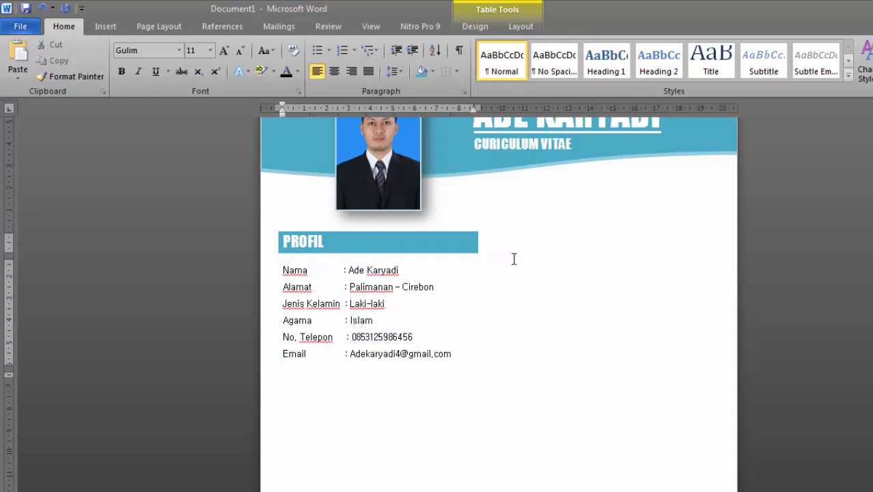
{"action": "scroll", "coordinate": [608, 322], "scroll_direction": "up", "scroll_amount": 2}
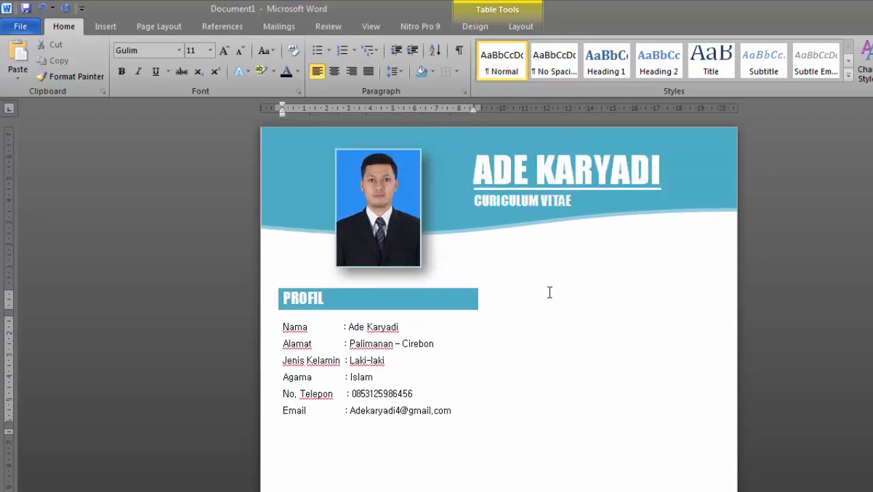
{"action": "scroll", "coordinate": [625, 301], "scroll_direction": "down", "scroll_amount": 4}
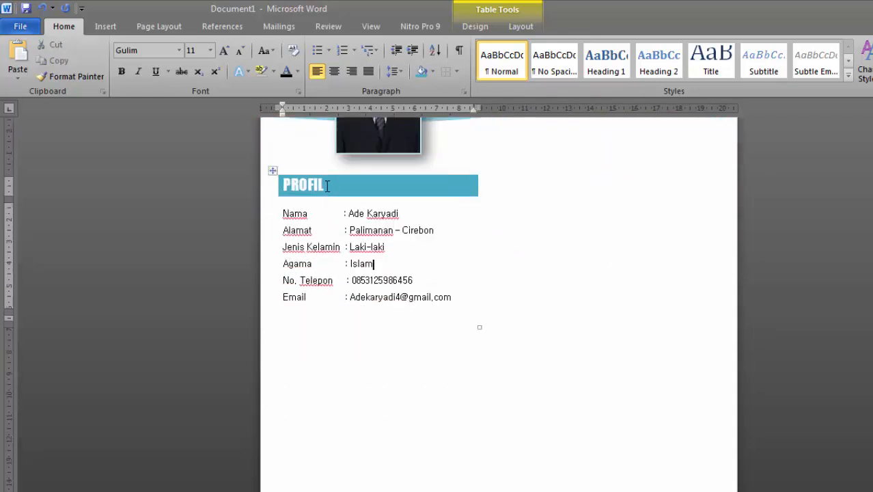
{"action": "left_click", "coordinate": [273, 170]}
{"action": "left_click", "coordinate": [341, 359]}
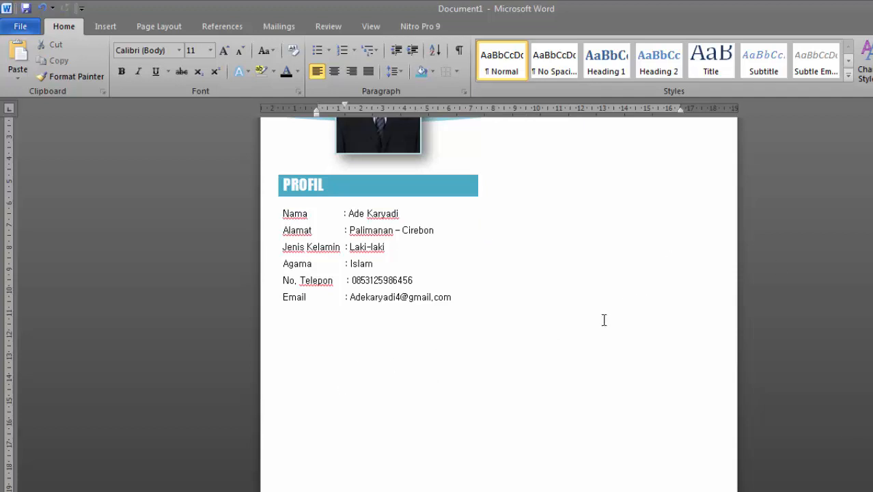
Paste a second copy of the PROFIL table and move it below the first
{"action": "key", "text": "ctrl+v"}
{"action": "mouse_move", "coordinate": [274, 315]}
{"action": "left_mouse_down"}
{"action": "mouse_move", "coordinate": [268, 318]}
{"action": "mouse_move", "coordinate": [281, 317]}
{"action": "left_mouse_up"}
{"action": "left_click", "coordinate": [281, 316]}
{"action": "scroll", "coordinate": [588, 386], "scroll_direction": "down", "scroll_amount": 3}
{"action": "scroll", "coordinate": [588, 386], "scroll_direction": "up", "scroll_amount": 6}
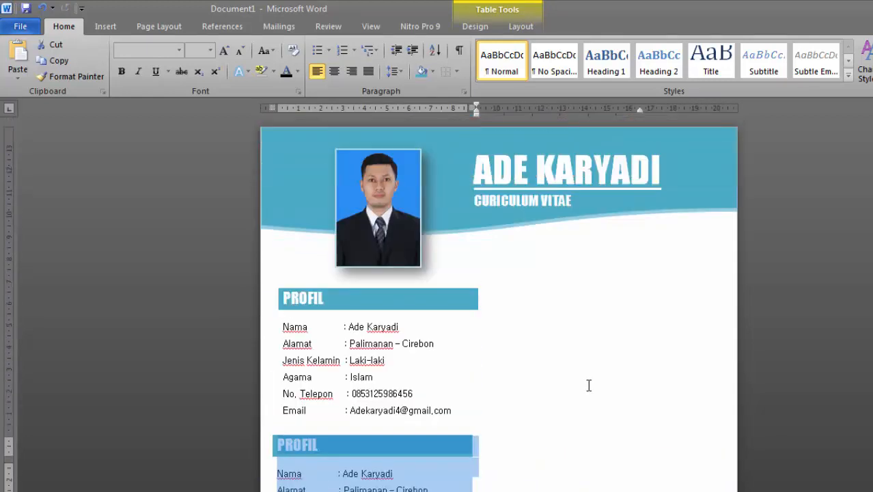
{"action": "scroll", "coordinate": [590, 386], "scroll_direction": "down", "scroll_amount": 1}
{"action": "left_click_drag", "start_coordinate": [267, 403], "coordinate": [272, 403]}
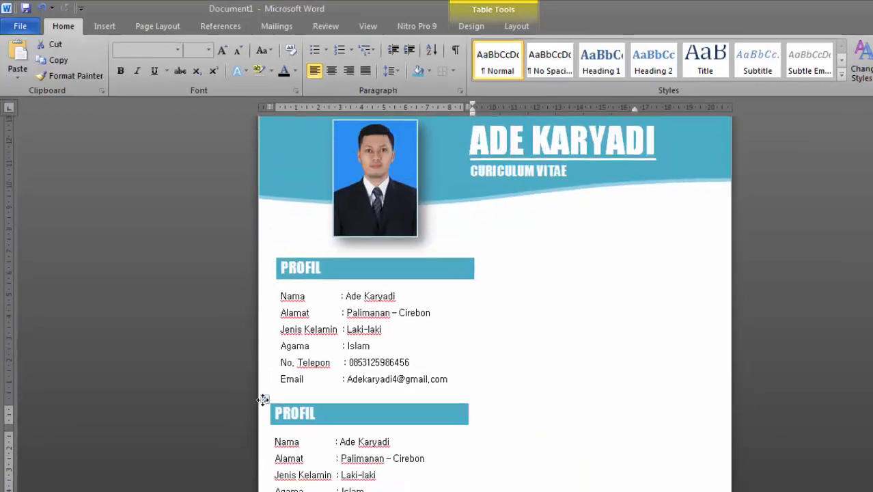
{"action": "left_click_drag", "start_coordinate": [255, 356], "coordinate": [255, 355]}
{"action": "left_click", "coordinate": [498, 346]}
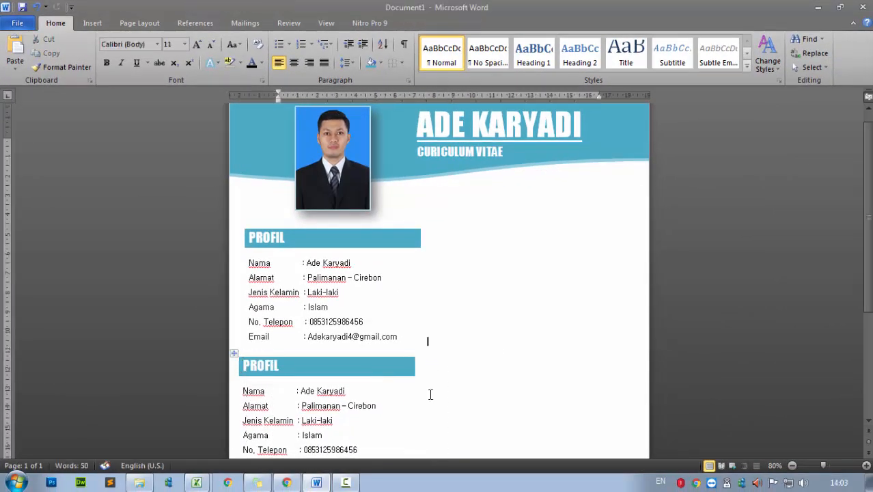
Align the second table's left edge with the first table
{"action": "scroll", "coordinate": [415, 365], "scroll_direction": "down", "scroll_amount": 4}
{"action": "mouse_move", "coordinate": [234, 229]}
{"action": "left_mouse_down"}
{"action": "mouse_move", "coordinate": [264, 225]}
{"action": "mouse_move", "coordinate": [235, 224]}
{"action": "mouse_move", "coordinate": [267, 233]}
{"action": "mouse_move", "coordinate": [246, 226]}
{"action": "left_mouse_up"}
{"action": "left_click", "coordinate": [246, 226]}
{"action": "left_click", "coordinate": [275, 112]}
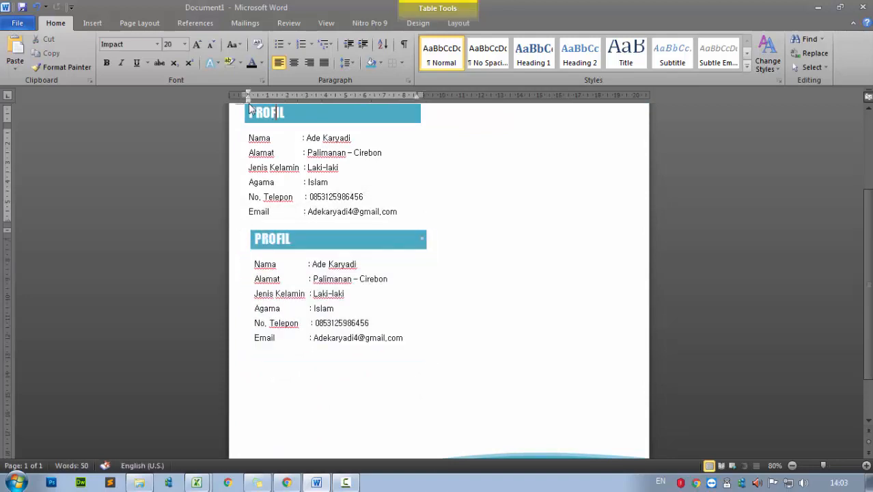
{"action": "left_click", "coordinate": [245, 226]}
{"action": "left_click_drag", "start_coordinate": [252, 95], "coordinate": [242, 97]}
{"action": "left_click", "coordinate": [374, 313]}
Retitle the second header 'KEAHLIAN' and delete the copied detail rows beneath it
{"action": "left_click_drag", "start_coordinate": [293, 237], "coordinate": [249, 238]}
{"action": "scroll", "coordinate": [476, 329], "scroll_direction": "up", "scroll_amount": 3}
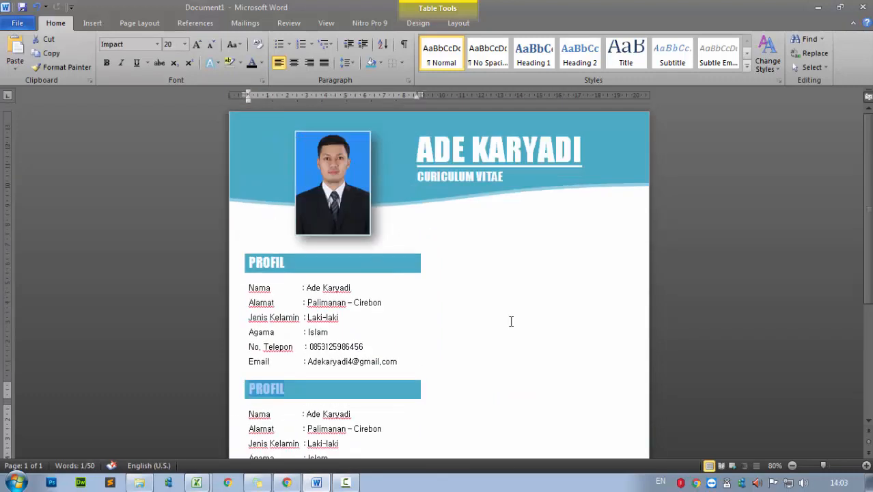
{"action": "type", "text": "SKI"}
{"action": "key", "text": "BackSpace"}
{"action": "key", "text": "BackSpace"}
{"action": "key", "text": "BackSpace"}
{"action": "type", "text": "KEAHLIAN"}
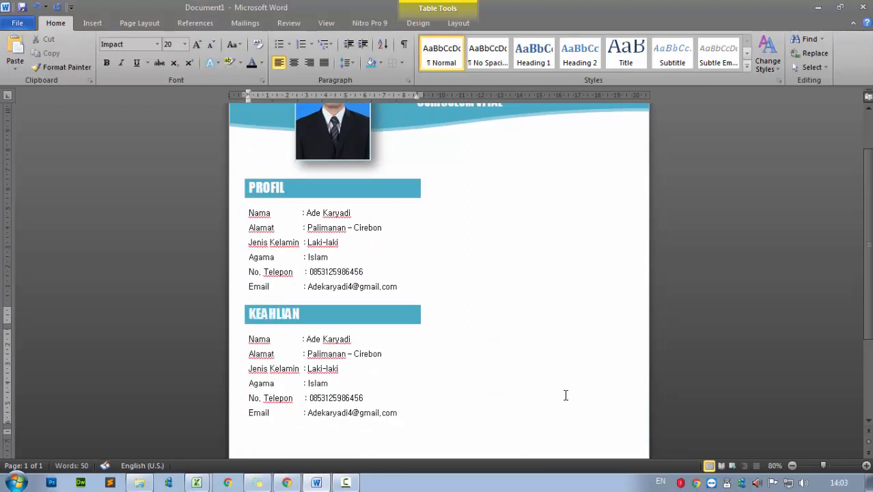
{"action": "scroll", "coordinate": [566, 395], "scroll_direction": "down", "scroll_amount": 3}
{"action": "left_click_drag", "start_coordinate": [249, 240], "coordinate": [393, 315]}
{"action": "key", "text": "BackSpace"}
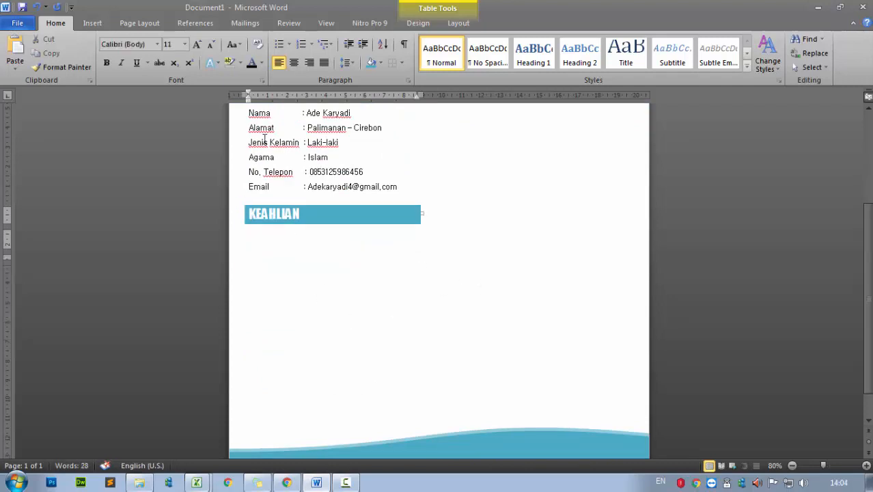
Start a checkmark-bulleted line under KEAHLIAN and bring up the Insert Shapes gallery
{"action": "left_click", "coordinate": [287, 44]}
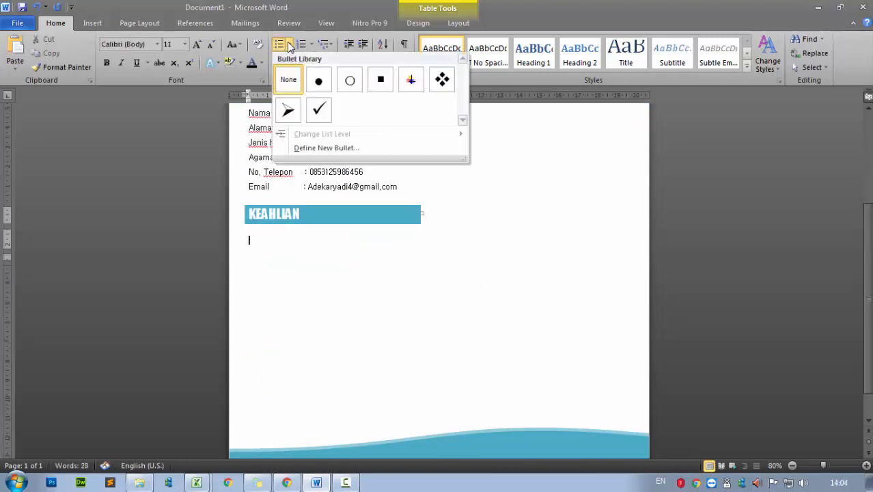
{"action": "left_click", "coordinate": [320, 113]}
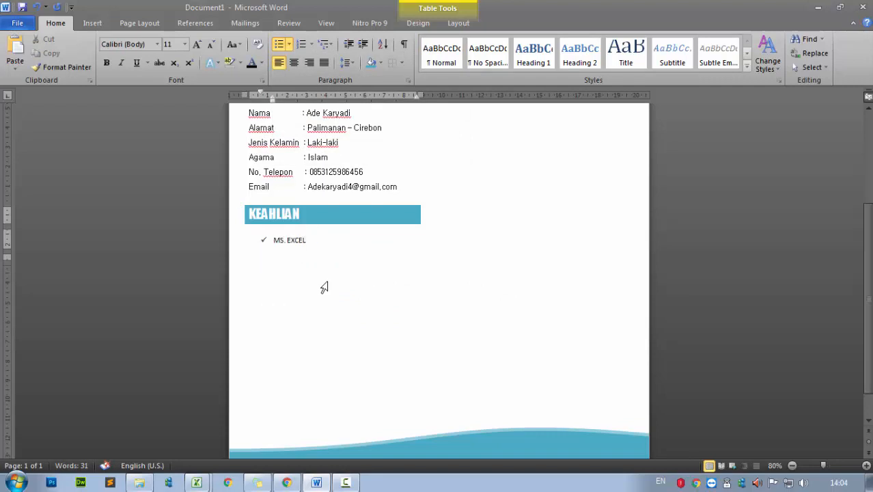
{"action": "scroll", "coordinate": [323, 287], "scroll_direction": "up", "scroll_amount": 1}
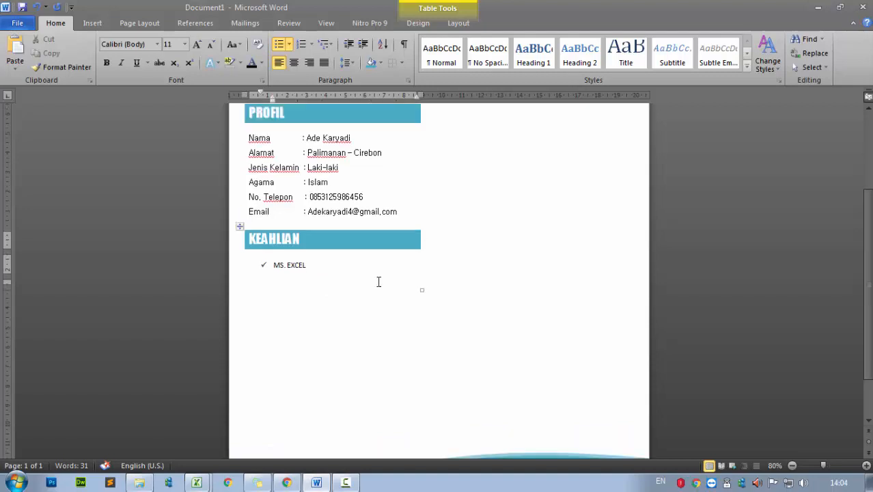
{"action": "left_click", "coordinate": [92, 23]}
{"action": "left_click", "coordinate": [188, 58]}
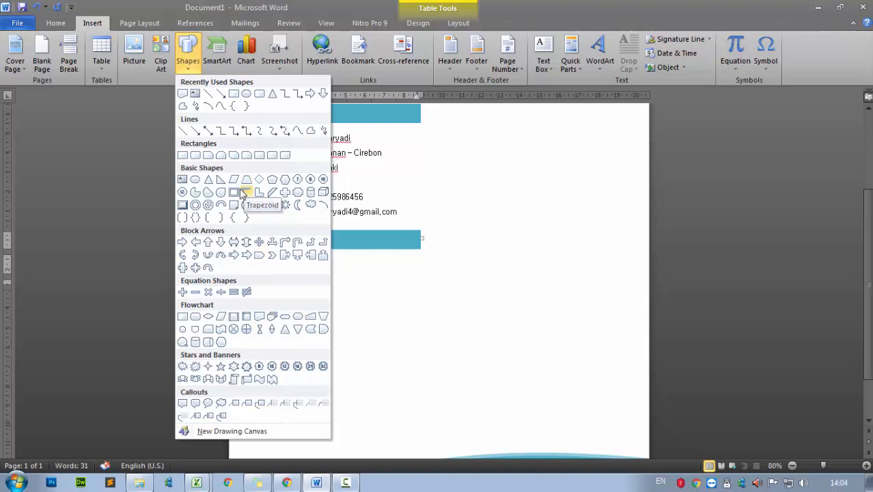
Draw a Minus-shape skill bar level with MS. EXCEL and start a new bullet line below it
{"action": "left_click", "coordinate": [196, 293]}
{"action": "mouse_move", "coordinate": [313, 264]}
{"action": "left_mouse_down"}
{"action": "mouse_move", "coordinate": [404, 276]}
{"action": "mouse_move", "coordinate": [366, 258]}
{"action": "left_mouse_up"}
{"action": "key", "text": "Up"}
{"action": "key", "text": "Up"}
{"action": "key", "text": "Up"}
{"action": "key", "text": "Up"}
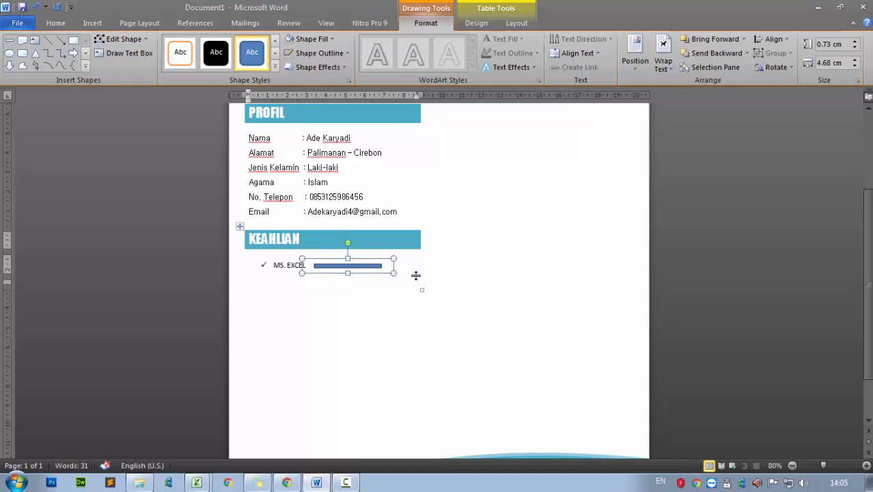
{"action": "left_click", "coordinate": [392, 329]}
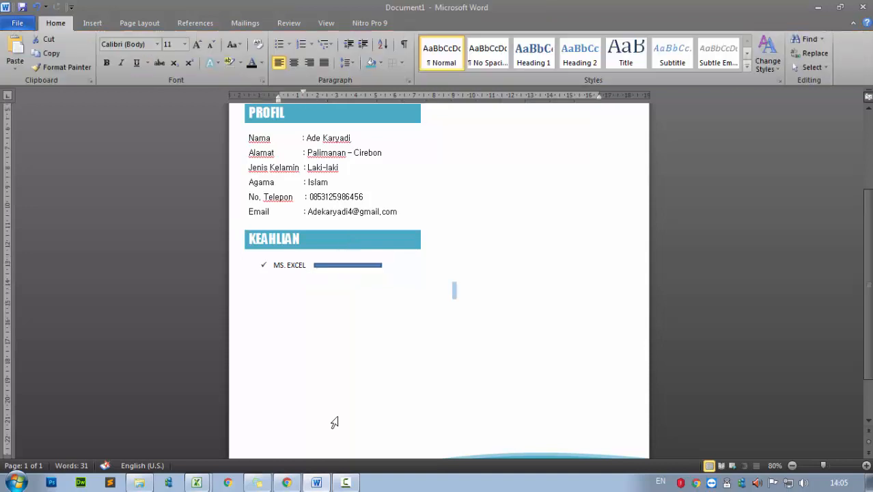
{"action": "left_click", "coordinate": [329, 279]}
{"action": "key", "text": "Return"}
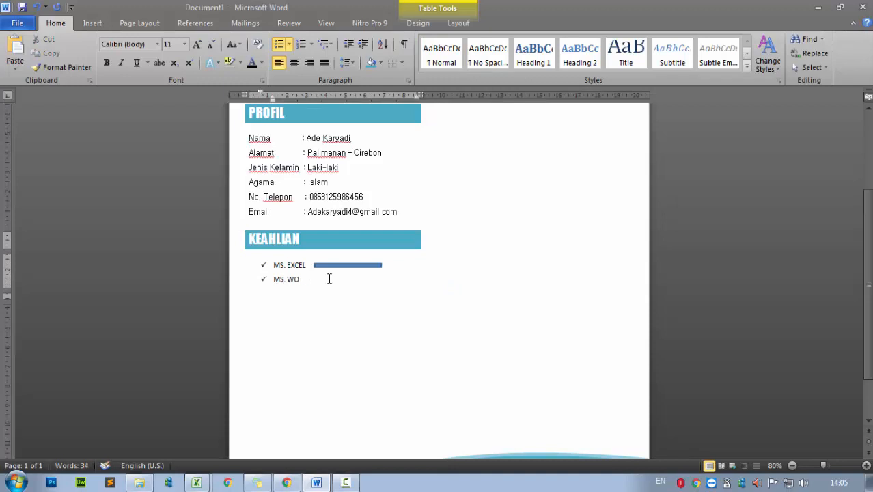
Try duplicating the MS. EXCEL bar with copy and paste, undoing the misplaced copies
{"action": "left_click", "coordinate": [335, 266]}
{"action": "key", "text": "ctrl+c"}
{"action": "key", "text": "ctrl+v"}
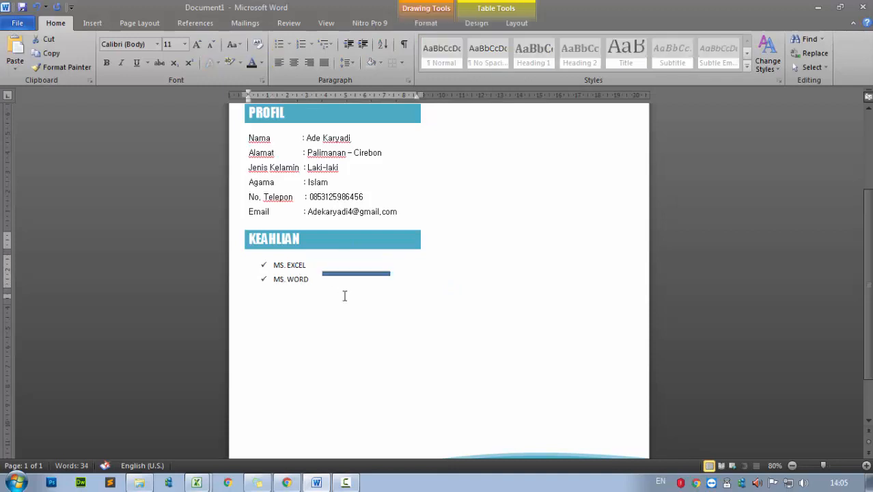
{"action": "left_click_drag", "start_coordinate": [344, 282], "coordinate": [343, 301]}
{"action": "key", "text": "ctrl+z"}
{"action": "key", "text": "ctrl+z"}
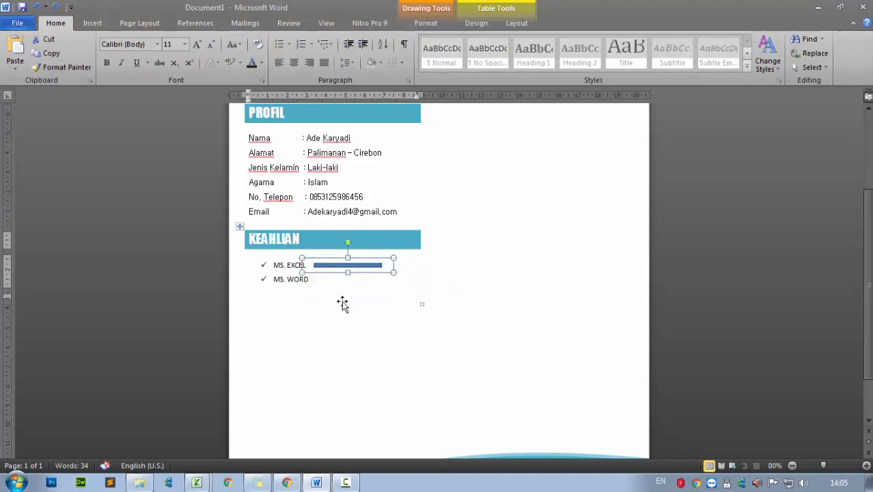
{"action": "key", "text": "ctrl+v"}
{"action": "key", "text": "ctrl+z"}
Copy the skill bar and paste it beside MS. WORD, nudged into line
{"action": "right_click", "coordinate": [341, 267]}
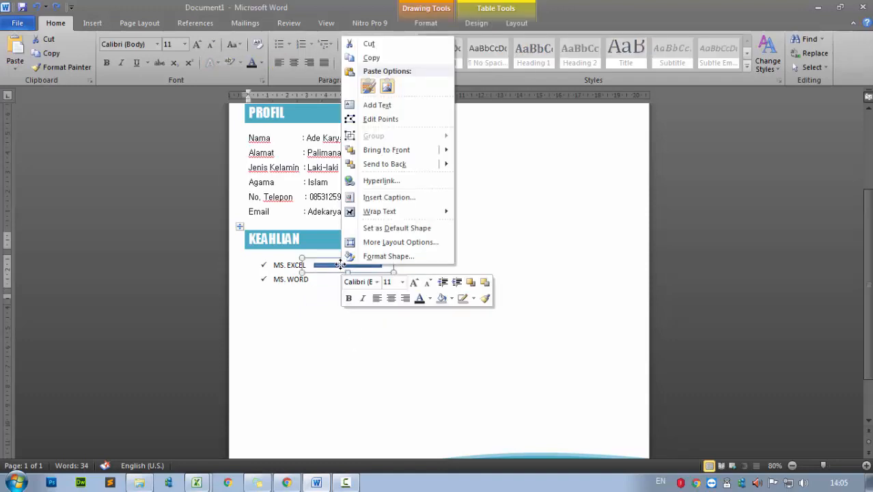
{"action": "left_click", "coordinate": [371, 57]}
{"action": "left_click", "coordinate": [334, 282]}
{"action": "right_click", "coordinate": [334, 282]}
{"action": "left_click", "coordinate": [353, 201]}
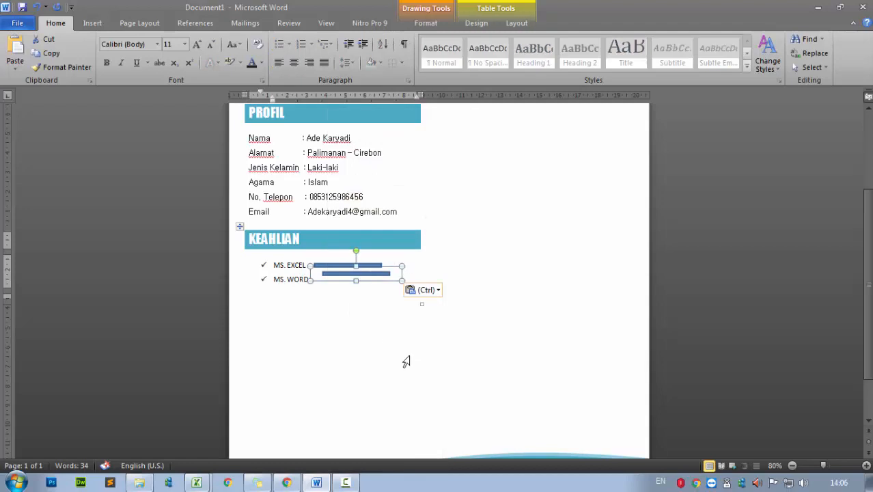
{"action": "key", "text": "Down"}
{"action": "key", "text": "Down"}
{"action": "key", "text": "Down"}
{"action": "key", "text": "Left"}
{"action": "key", "text": "Left"}
{"action": "key", "text": "Left"}
{"action": "key", "text": "Left"}
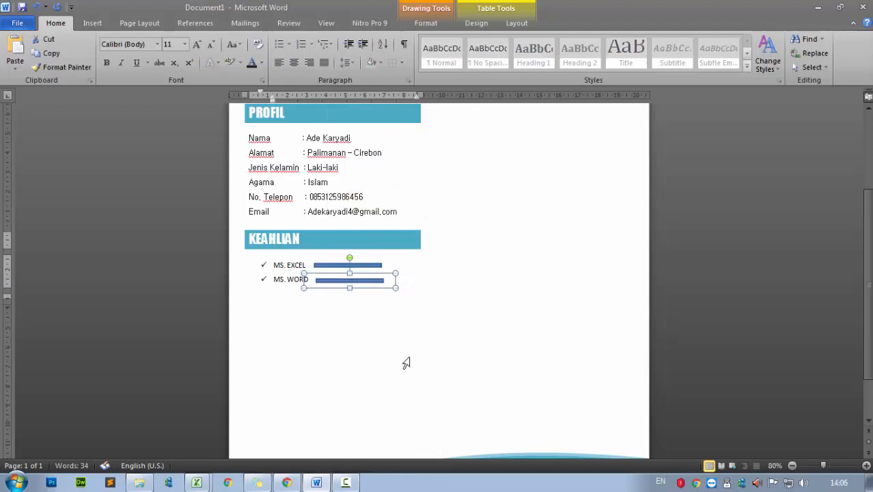
{"action": "left_click", "coordinate": [361, 377]}
Fill the MS. EXCEL and MS. WORD bars with dark aqua Shape Fill
{"action": "left_click", "coordinate": [341, 266]}
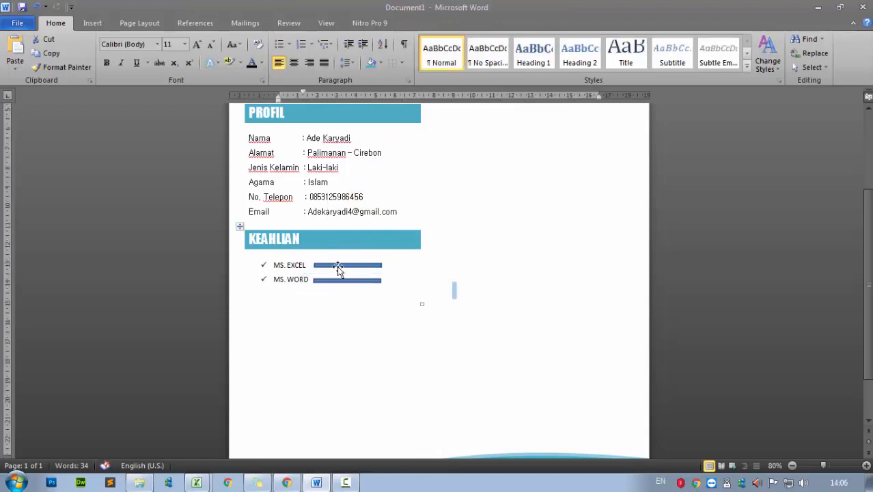
{"action": "left_click", "coordinate": [476, 22]}
{"action": "left_click", "coordinate": [426, 22]}
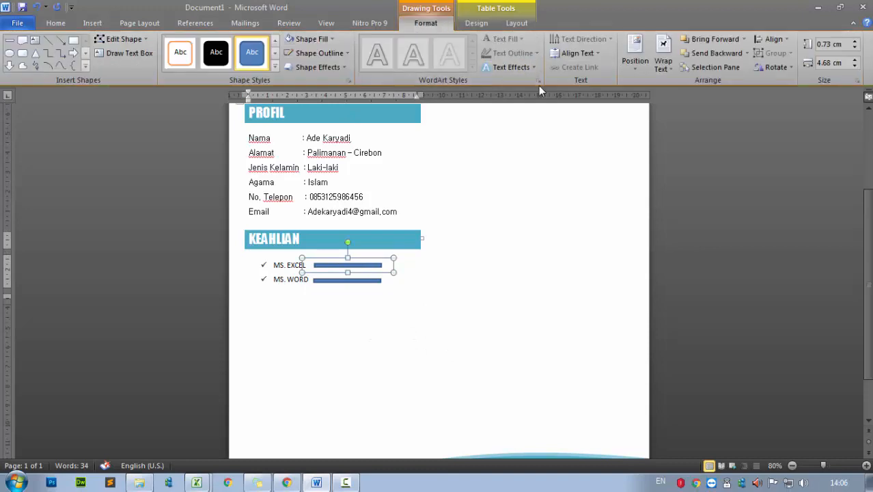
{"action": "left_click", "coordinate": [331, 40]}
{"action": "left_click", "coordinate": [376, 109]}
{"action": "left_click", "coordinate": [370, 280]}
{"action": "left_click", "coordinate": [331, 40]}
{"action": "left_click", "coordinate": [376, 109]}
{"action": "left_click", "coordinate": [324, 320]}
Add an MS. ACCESS bullet line and nudge the MS. WORD and MS. EXCEL bars right
{"action": "left_click", "coordinate": [325, 287]}
{"action": "key", "text": "Return"}
{"action": "type", "text": "MS. ACCESS"}
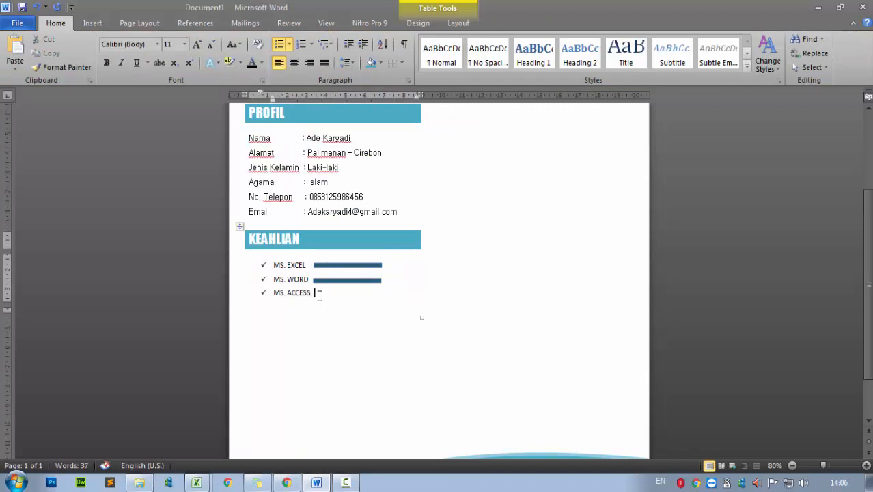
{"action": "left_click", "coordinate": [322, 281]}
{"action": "key", "text": "Right"}
{"action": "key", "text": "Right"}
{"action": "key", "text": "Right"}
{"action": "key", "text": "Right"}
{"action": "left_click", "coordinate": [328, 265]}
{"action": "key", "text": "Right"}
{"action": "key", "text": "Right"}
{"action": "key", "text": "Right"}
{"action": "key", "text": "Right"}
Paste a copy of the skill bar beside MS. ACCESS, nudged onto its row
{"action": "right_click", "coordinate": [334, 285]}
{"action": "left_click", "coordinate": [320, 293]}
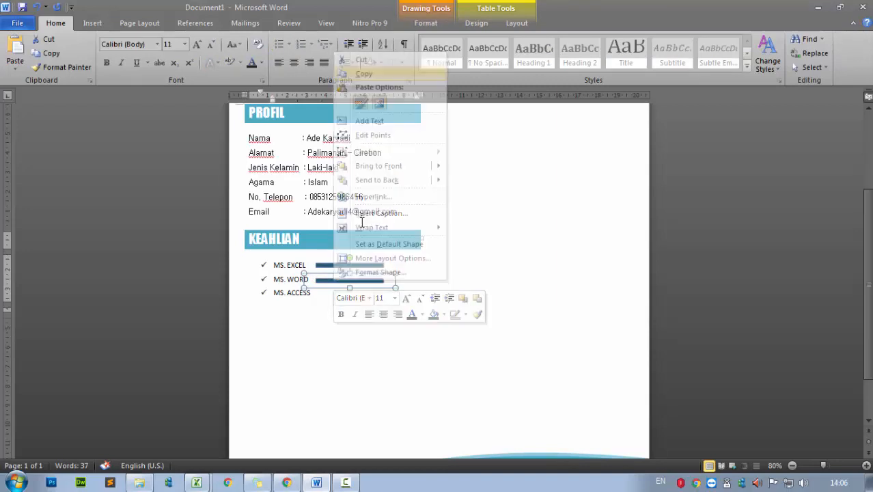
{"action": "right_click", "coordinate": [320, 293]}
{"action": "left_click", "coordinate": [348, 202]}
{"action": "key", "text": "Left"}
{"action": "key", "text": "Left"}
{"action": "key", "text": "Left"}
{"action": "key", "text": "Left"}
{"action": "key", "text": "Down"}
{"action": "key", "text": "Down"}
{"action": "key", "text": "Down"}
{"action": "key", "text": "Down"}
{"action": "key", "text": "Down"}
{"action": "key", "text": "Down"}
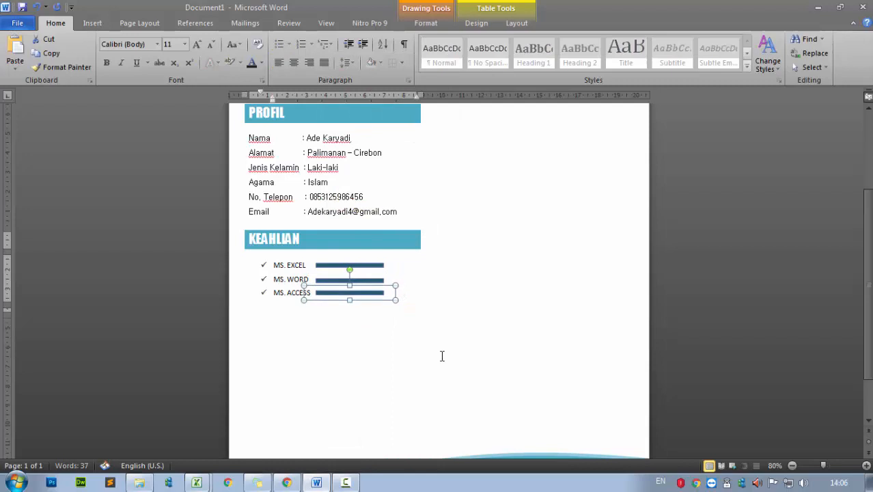
{"action": "left_click", "coordinate": [390, 283]}
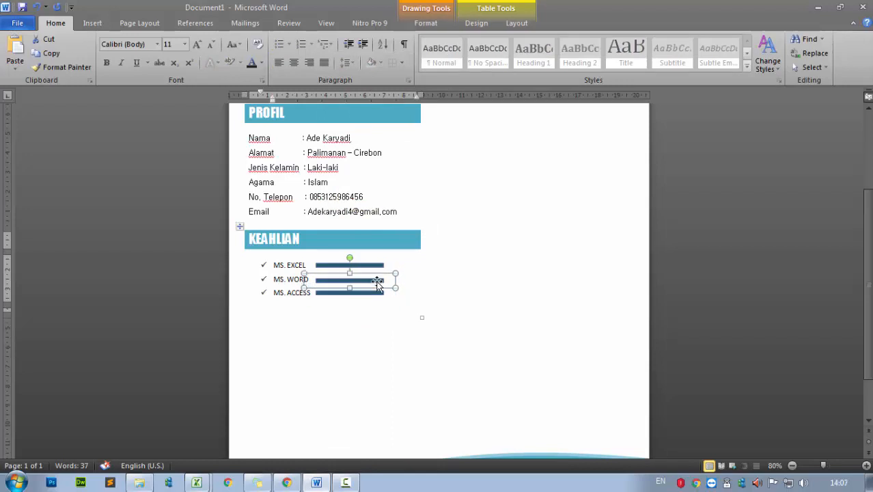
{"action": "left_click", "coordinate": [329, 301]}
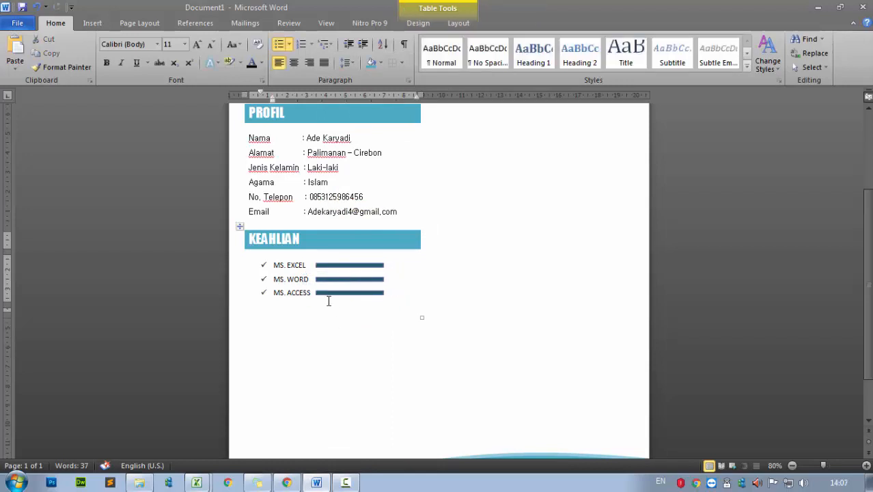
Add a new bullet line and paste a copy of the MS. ACCESS bar beside PHOTOSHOP
{"action": "key", "text": "Return"}
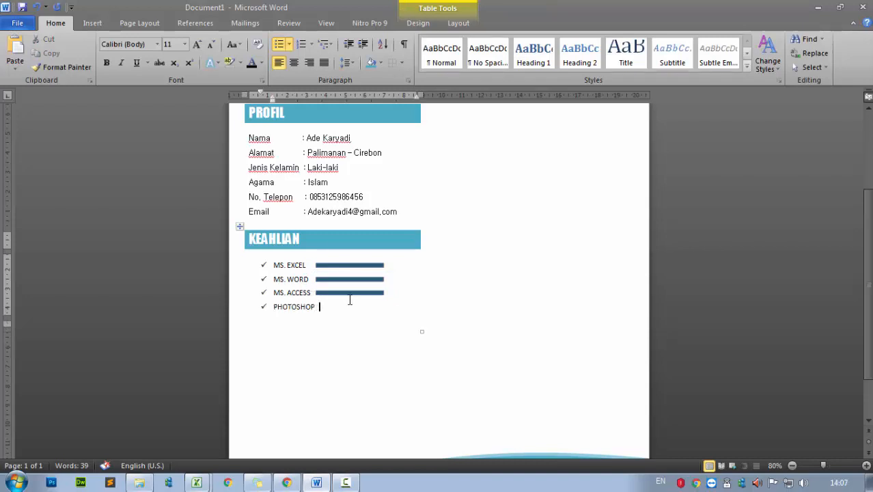
{"action": "left_click", "coordinate": [346, 293]}
{"action": "right_click", "coordinate": [346, 294]}
{"action": "left_click", "coordinate": [383, 87]}
{"action": "left_click", "coordinate": [327, 308]}
{"action": "right_click", "coordinate": [329, 307]}
{"action": "left_click", "coordinate": [357, 204]}
{"action": "key", "text": "Down"}
{"action": "key", "text": "Down"}
{"action": "key", "text": "Down"}
{"action": "key", "text": "Down"}
{"action": "key", "text": "Down"}
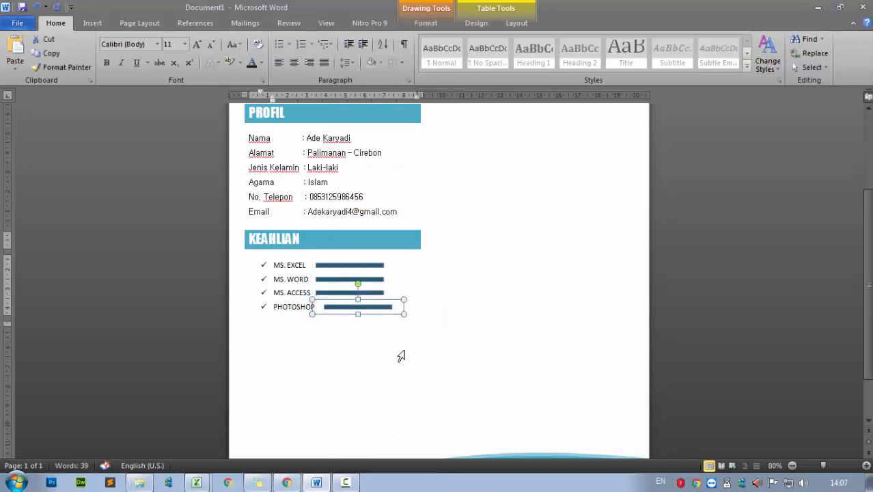
Nudge the MS. ACCESS, MS. WORD and MS. EXCEL bars right to align them
{"action": "left_click", "coordinate": [380, 293]}
{"action": "key", "text": "Right"}
{"action": "key", "text": "Right"}
{"action": "key", "text": "Right"}
{"action": "key", "text": "Right"}
{"action": "key", "text": "Right"}
{"action": "key", "text": "Right"}
{"action": "key", "text": "Right"}
{"action": "key", "text": "Right"}
{"action": "key", "text": "Right"}
{"action": "key", "text": "Right"}
{"action": "key", "text": "Right"}
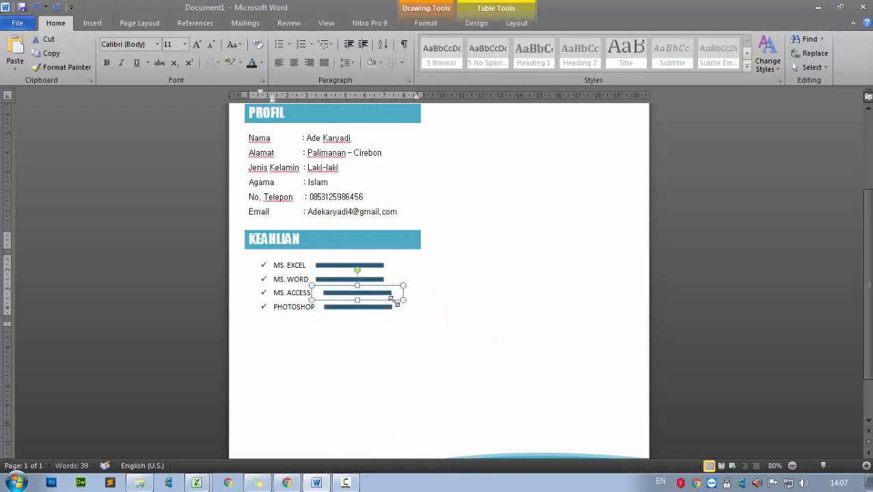
{"action": "left_click", "coordinate": [380, 280]}
{"action": "key", "text": "Right"}
{"action": "key", "text": "Right"}
{"action": "key", "text": "Right"}
{"action": "key", "text": "Right"}
{"action": "key", "text": "Right"}
{"action": "key", "text": "Right"}
{"action": "key", "text": "Right"}
{"action": "key", "text": "Right"}
{"action": "key", "text": "Right"}
{"action": "key", "text": "Right"}
{"action": "key", "text": "Right"}
{"action": "left_click", "coordinate": [379, 265]}
{"action": "key", "text": "Right"}
{"action": "key", "text": "Right"}
{"action": "key", "text": "Right"}
{"action": "key", "text": "Right"}
{"action": "key", "text": "Right"}
{"action": "key", "text": "Right"}
{"action": "key", "text": "Right"}
{"action": "key", "text": "Right"}
{"action": "key", "text": "Right"}
{"action": "key", "text": "Right"}
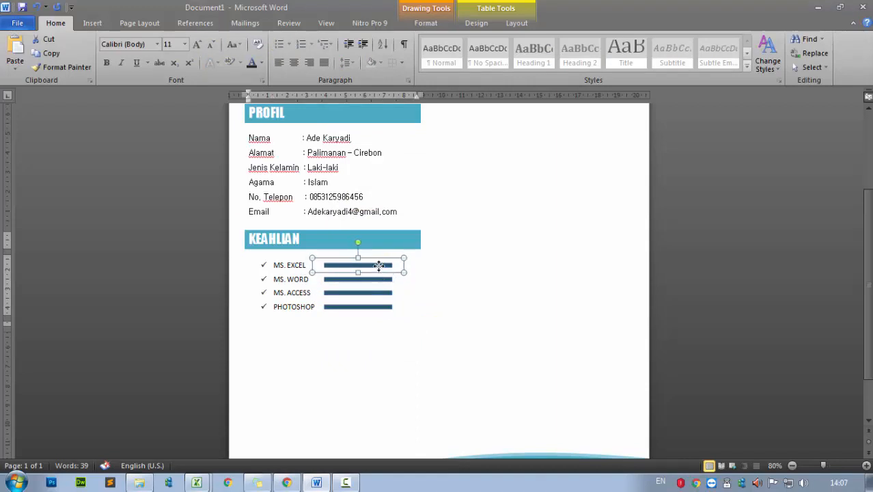
Add a DREAMWEAVER bullet line and place a copied skill bar beside it
{"action": "left_click", "coordinate": [315, 311]}
{"action": "key", "text": "Return"}
{"action": "type", "text": "DREAMWEAVER"}
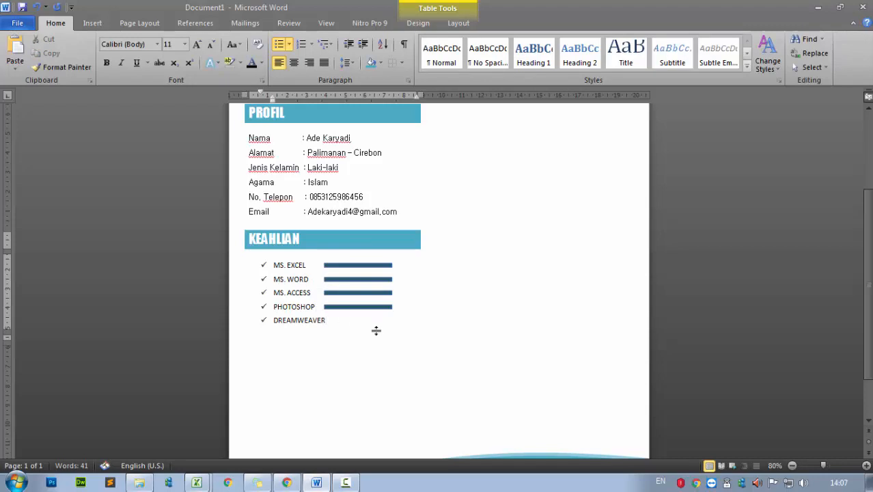
{"action": "left_click", "coordinate": [367, 307]}
{"action": "right_click", "coordinate": [372, 306]}
{"action": "key", "text": "Escape"}
{"action": "right_click", "coordinate": [347, 323]}
{"action": "left_click", "coordinate": [372, 54]}
{"action": "left_click", "coordinate": [386, 318]}
{"action": "left_click", "coordinate": [372, 318]}
{"action": "left_click", "coordinate": [380, 313]}
{"action": "left_click", "coordinate": [395, 357]}
{"action": "mouse_move", "coordinate": [373, 315]}
{"action": "left_mouse_down"}
{"action": "mouse_move", "coordinate": [366, 308]}
{"action": "mouse_move", "coordinate": [385, 303]}
{"action": "left_mouse_up"}
Shift the MS. ACCESS, MS. WORD and MS. EXCEL bars right so they line up
{"action": "left_click", "coordinate": [359, 292]}
{"action": "left_click_drag", "start_coordinate": [353, 279], "coordinate": [367, 286]}
{"action": "key", "text": "ctrl+Right"}
{"action": "key", "text": "ctrl+Right"}
{"action": "key", "text": "ctrl+Right"}
{"action": "left_click", "coordinate": [351, 264]}
{"action": "key", "text": "Right"}
{"action": "key", "text": "ctrl+Right"}
{"action": "key", "text": "ctrl+Right"}
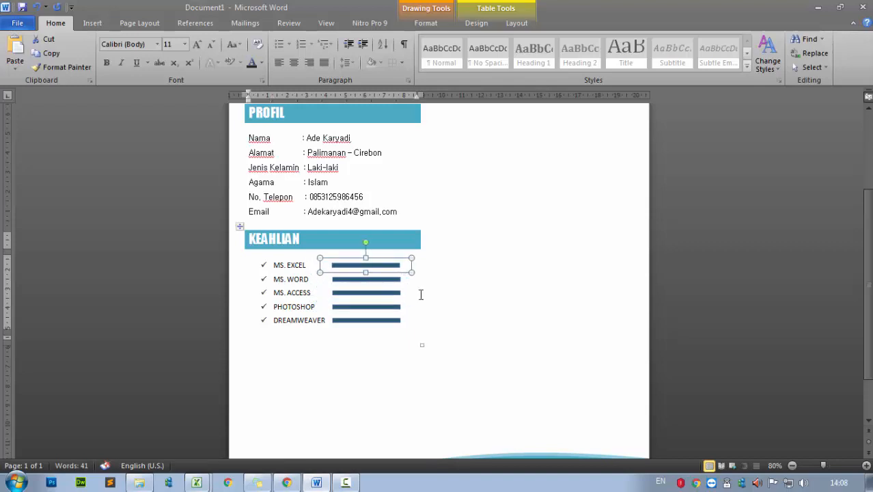
Shorten the PHOTOSHOP and DREAMWEAVER bars from their right ends and nudge DREAMWEAVER into line
{"action": "left_click", "coordinate": [386, 309]}
{"action": "left_click_drag", "start_coordinate": [403, 312], "coordinate": [396, 311]}
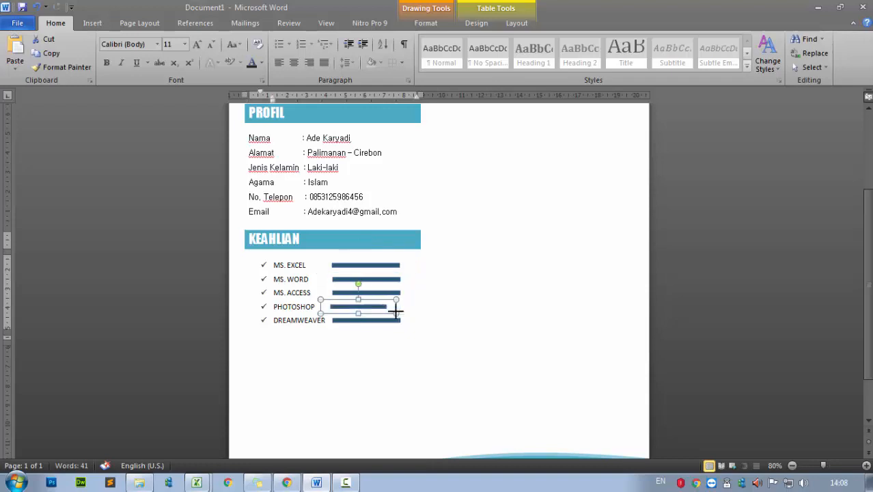
{"action": "left_click", "coordinate": [405, 322]}
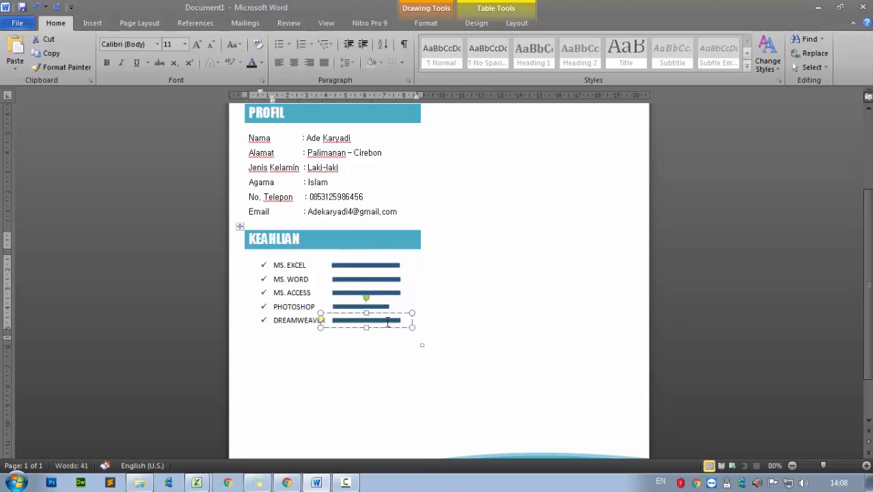
{"action": "left_click_drag", "start_coordinate": [410, 325], "coordinate": [397, 326]}
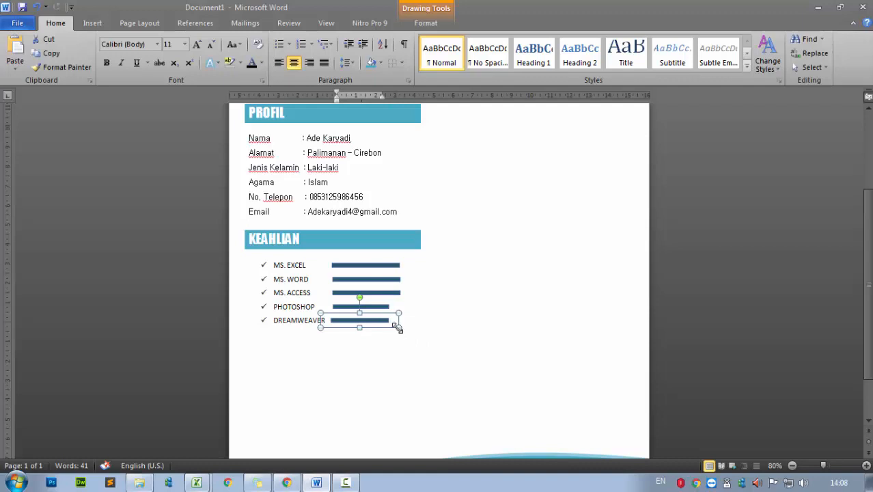
{"action": "left_click", "coordinate": [363, 394]}
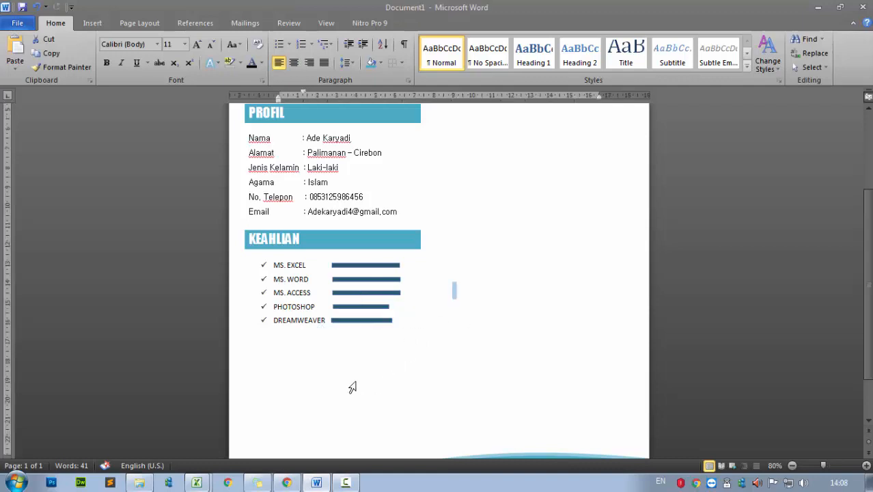
{"action": "left_click", "coordinate": [352, 321]}
{"action": "key", "text": "Right"}
{"action": "left_click", "coordinate": [346, 306]}
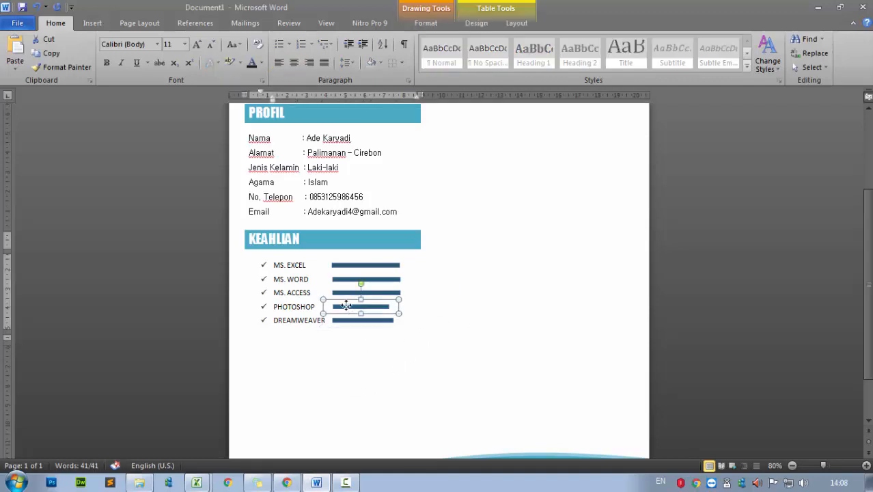
{"action": "left_click", "coordinate": [376, 358]}
Drag the KEAHLIAN table by its move handle into the right column
{"action": "scroll", "coordinate": [384, 386], "scroll_direction": "down", "scroll_amount": 1}
{"action": "scroll", "coordinate": [384, 386], "scroll_direction": "up", "scroll_amount": 4}
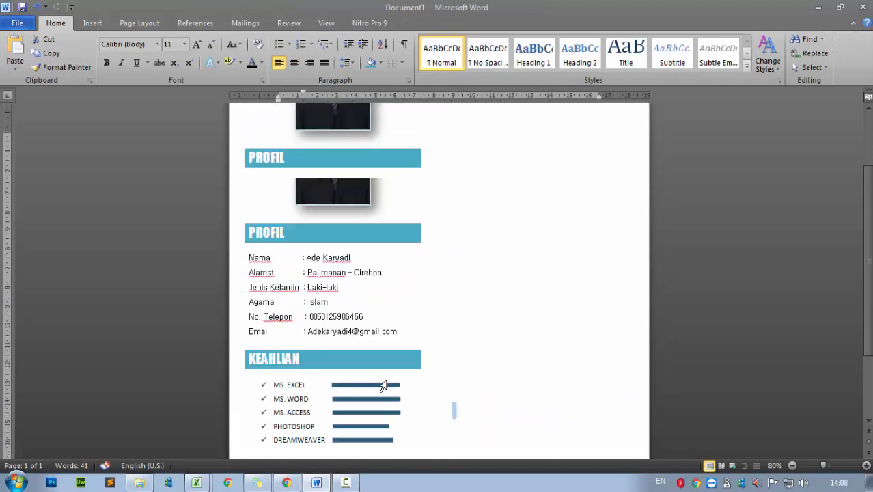
{"action": "scroll", "coordinate": [384, 386], "scroll_direction": "down", "scroll_amount": 8}
{"action": "scroll", "coordinate": [384, 386], "scroll_direction": "up", "scroll_amount": 4}
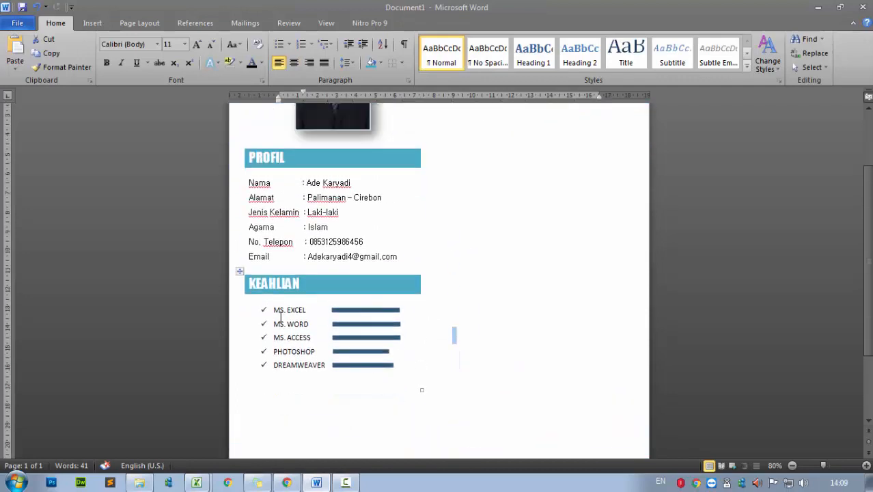
{"action": "left_click", "coordinate": [240, 271]}
{"action": "scroll", "coordinate": [515, 302], "scroll_direction": "up", "scroll_amount": 1}
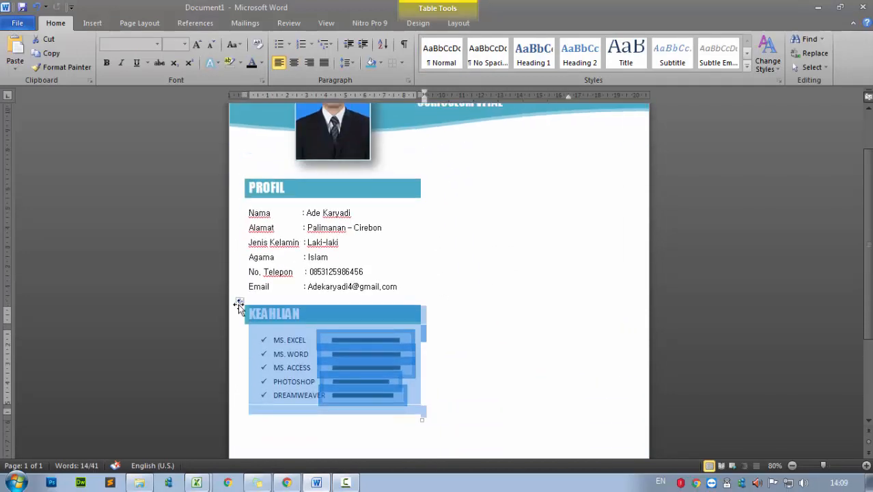
{"action": "left_click_drag", "start_coordinate": [240, 303], "coordinate": [448, 133]}
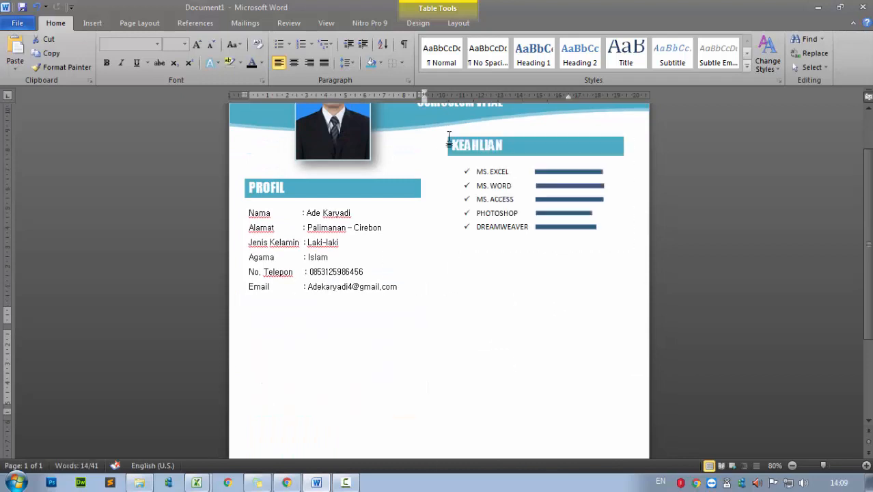
{"action": "scroll", "coordinate": [489, 331], "scroll_direction": "up", "scroll_amount": 1}
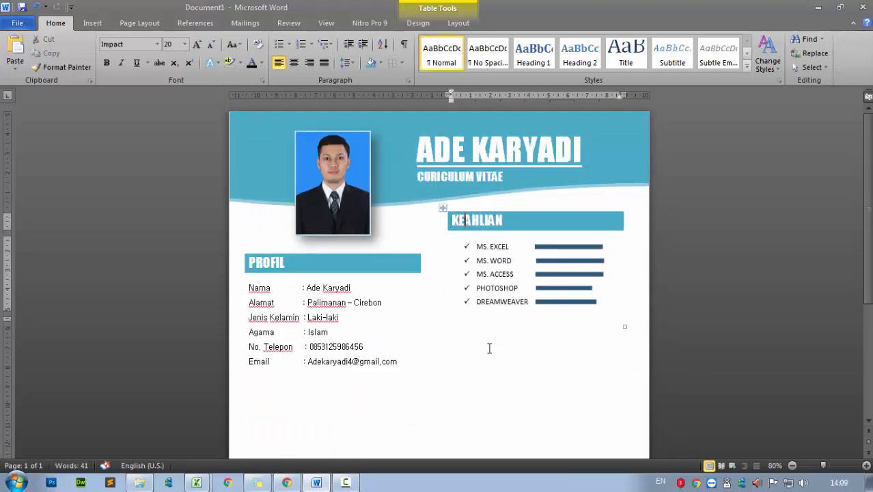
{"action": "left_click", "coordinate": [442, 208]}
Widen the PROFIL table, shift KEAHLIAN slightly lower-left, and move PROFIL up to match its height
{"action": "left_click", "coordinate": [364, 396]}
{"action": "left_click_drag", "start_coordinate": [422, 388], "coordinate": [427, 376]}
{"action": "left_click", "coordinate": [581, 326]}
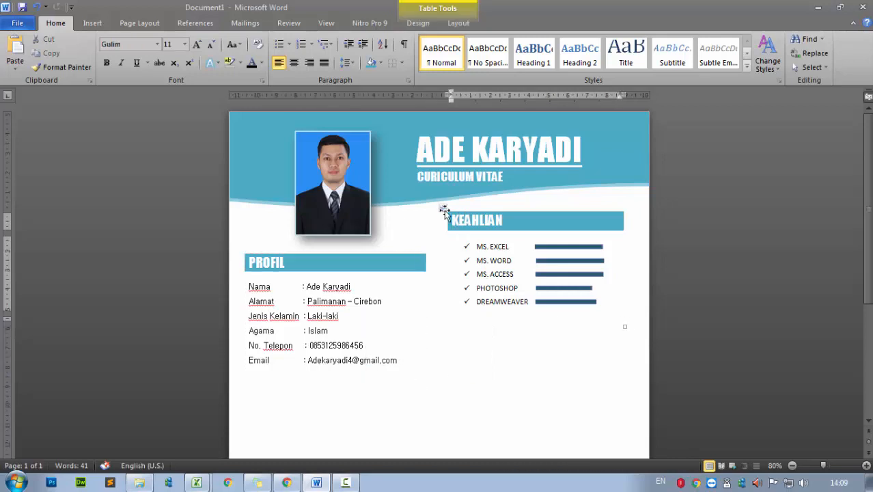
{"action": "left_click_drag", "start_coordinate": [444, 211], "coordinate": [435, 231]}
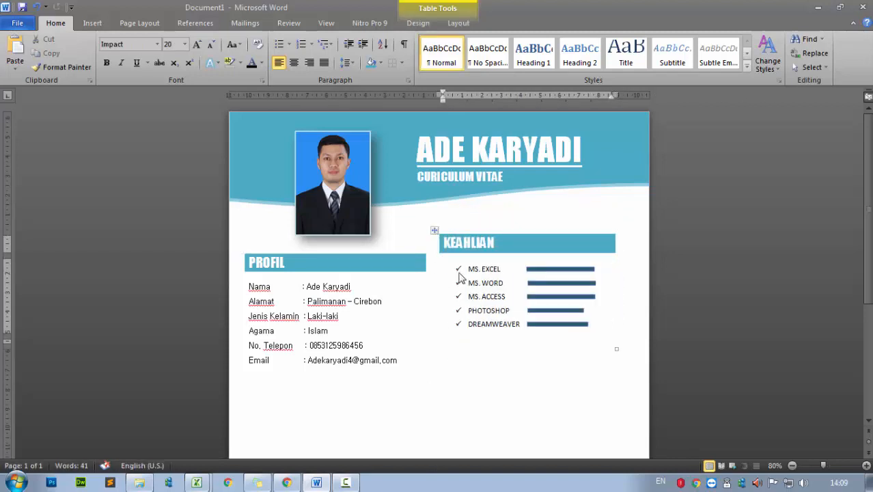
{"action": "scroll", "coordinate": [460, 420], "scroll_direction": "down", "scroll_amount": 1}
{"action": "left_click", "coordinate": [239, 201]}
{"action": "mouse_move", "coordinate": [241, 201]}
{"action": "left_mouse_down"}
{"action": "mouse_move", "coordinate": [242, 181]}
{"action": "mouse_move", "coordinate": [238, 189]}
{"action": "left_mouse_up"}
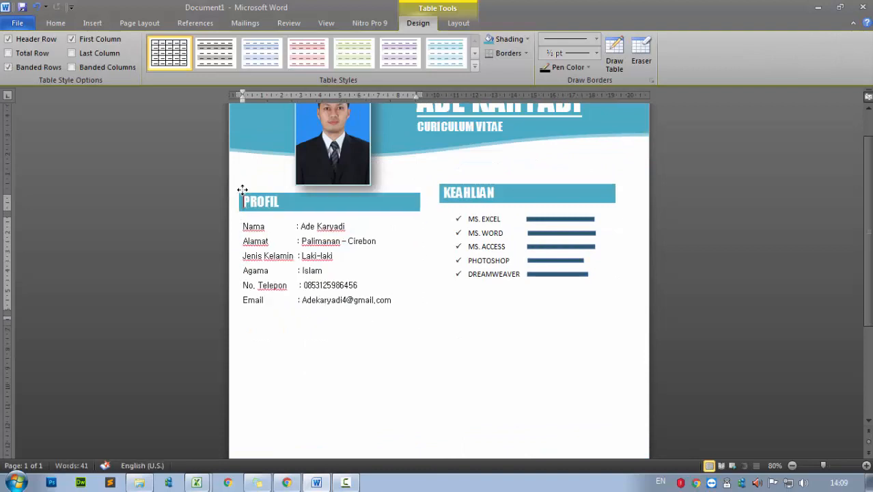
Resize the photo slightly to a better size
{"action": "scroll", "coordinate": [445, 297], "scroll_direction": "up", "scroll_amount": 1}
{"action": "left_click", "coordinate": [344, 214]}
{"action": "left_click_drag", "start_coordinate": [370, 234], "coordinate": [360, 219]}
{"action": "left_click", "coordinate": [486, 247]}
{"action": "left_click", "coordinate": [334, 210]}
{"action": "left_click_drag", "start_coordinate": [354, 228], "coordinate": [363, 226]}
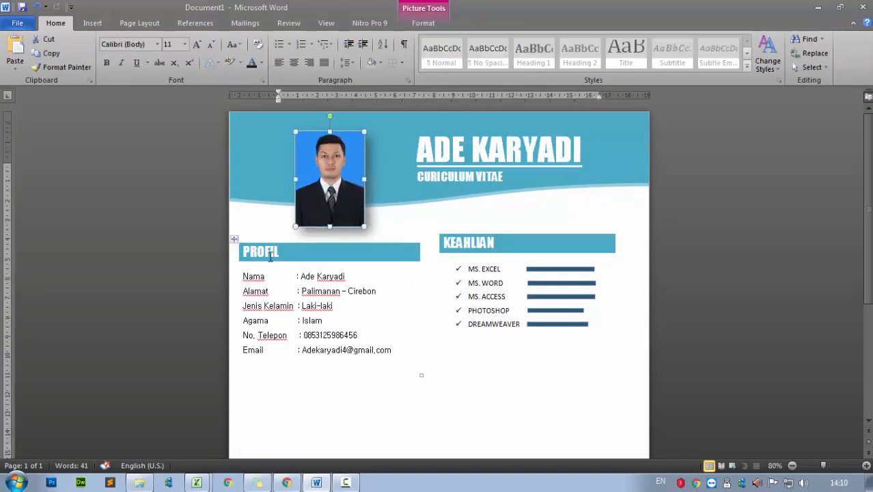
Move the PROFIL table up slightly, keeping its heading unindented
{"action": "left_click", "coordinate": [217, 248]}
{"action": "left_click_drag", "start_coordinate": [233, 239], "coordinate": [233, 227]}
{"action": "left_click", "coordinate": [227, 228]}
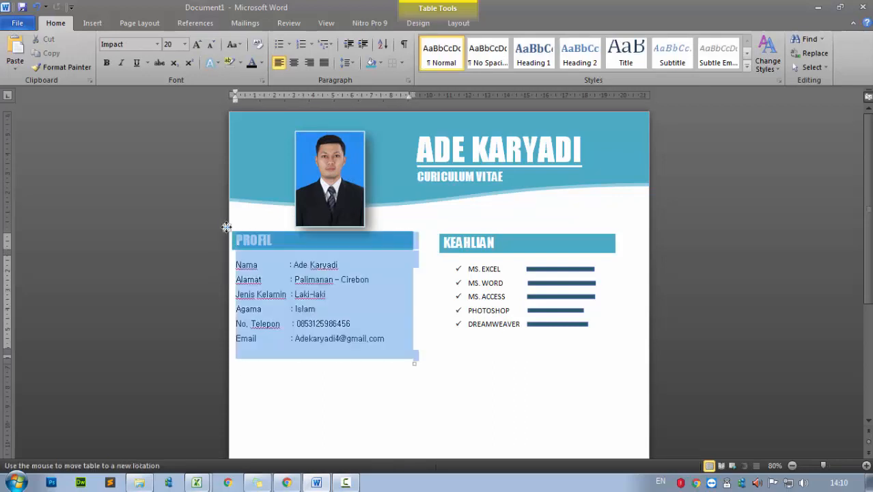
{"action": "left_click", "coordinate": [243, 240]}
{"action": "left_click", "coordinate": [226, 227]}
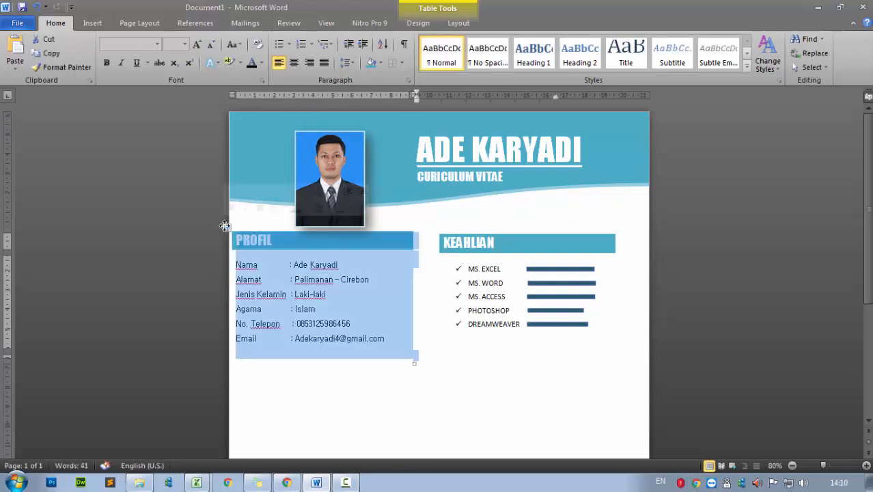
{"action": "left_click", "coordinate": [257, 240]}
{"action": "left_click_drag", "start_coordinate": [237, 101], "coordinate": [244, 94]}
{"action": "key", "text": "ctrl+z"}
{"action": "left_click", "coordinate": [276, 255]}
{"action": "left_click", "coordinate": [226, 227]}
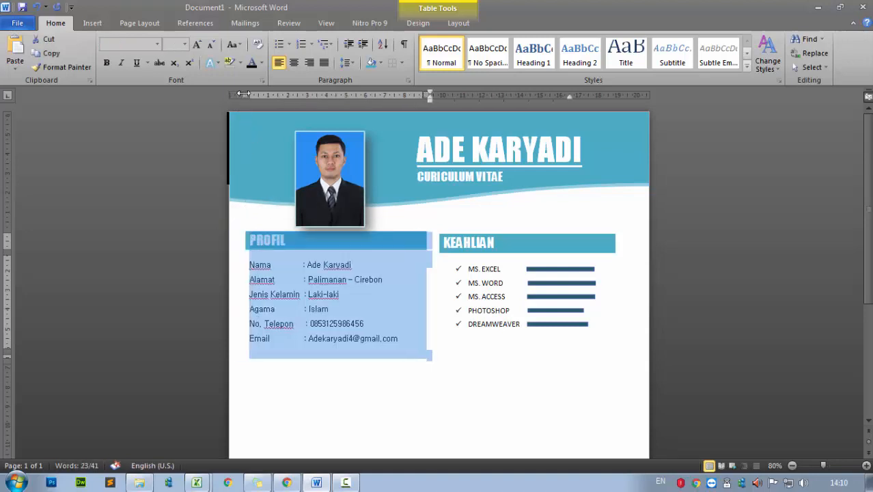
{"action": "left_click", "coordinate": [298, 322]}
Move the KEAHLIAN table so its heading sits level with PROFIL
{"action": "left_click", "coordinate": [434, 231]}
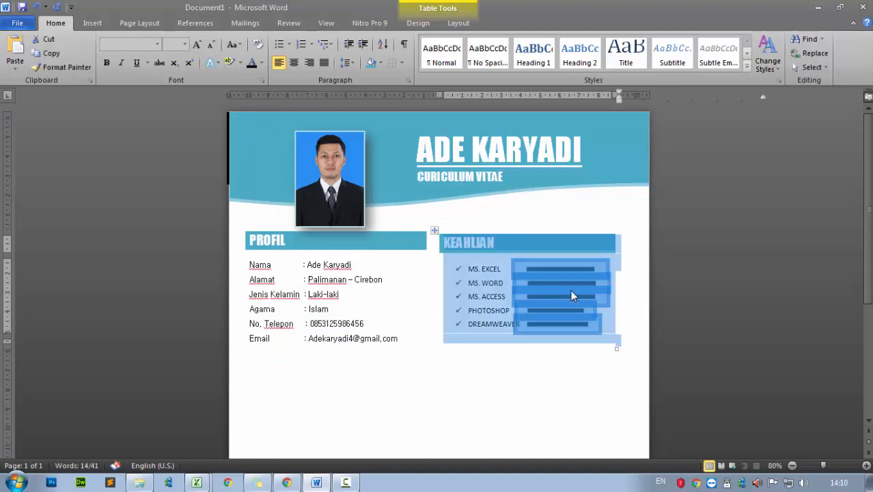
{"action": "left_click", "coordinate": [495, 250]}
{"action": "left_click", "coordinate": [434, 229]}
{"action": "left_click", "coordinate": [491, 292]}
{"action": "left_click", "coordinate": [434, 230]}
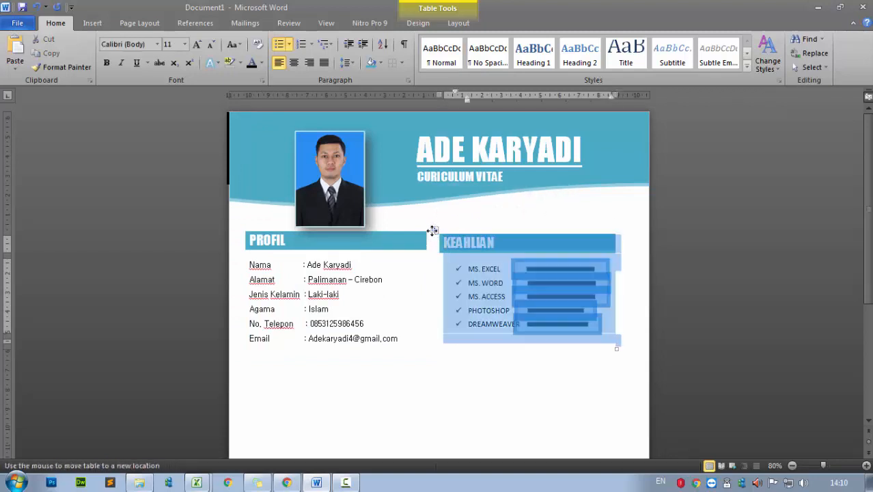
{"action": "left_click", "coordinate": [460, 249]}
{"action": "left_click", "coordinate": [435, 230]}
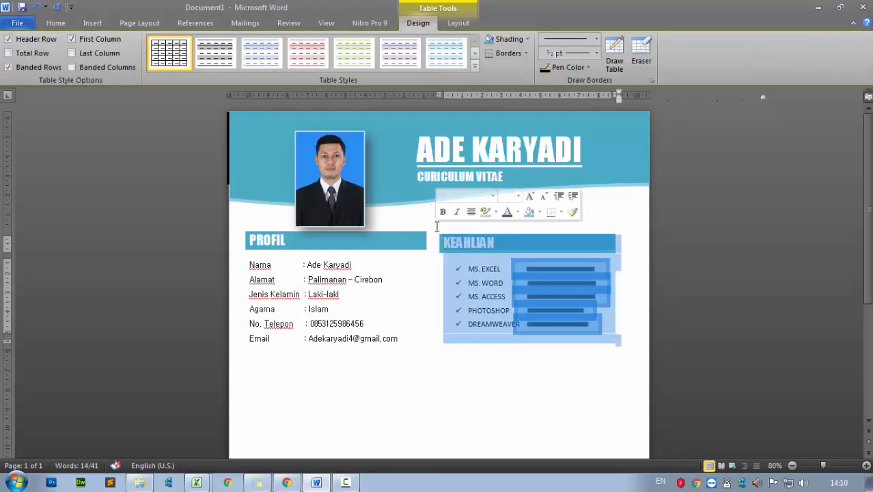
{"action": "left_click", "coordinate": [471, 253]}
{"action": "mouse_move", "coordinate": [435, 230]}
{"action": "left_mouse_down"}
{"action": "mouse_move", "coordinate": [430, 218]}
{"action": "mouse_move", "coordinate": [427, 227]}
{"action": "mouse_move", "coordinate": [448, 228]}
{"action": "left_mouse_up"}
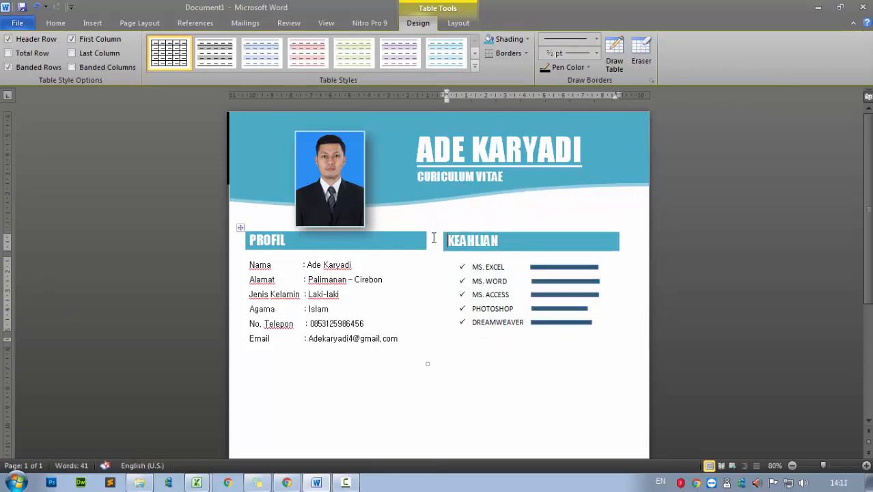
Reduce the KEAHLIAN table's row height so the skill rows sit closer beneath the heading
{"action": "left_click", "coordinate": [439, 226]}
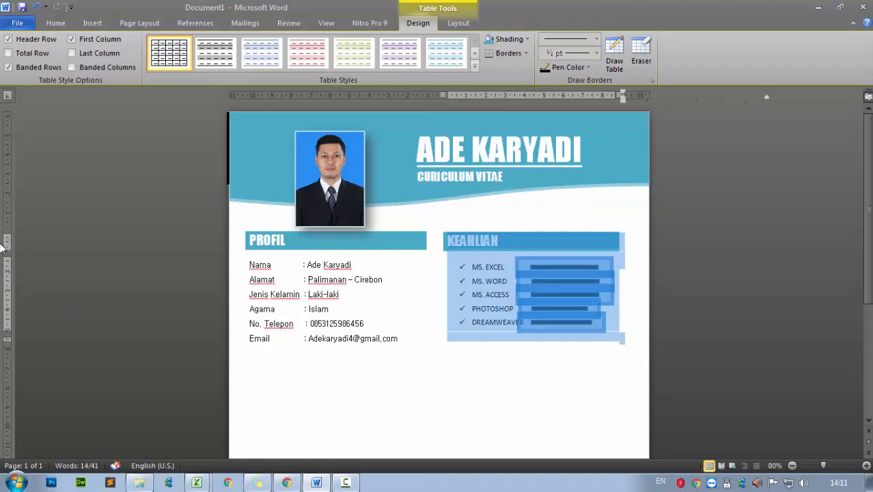
{"action": "left_click_drag", "start_coordinate": [9, 252], "coordinate": [9, 247]}
{"action": "left_click", "coordinate": [473, 257]}
{"action": "left_click", "coordinate": [439, 228]}
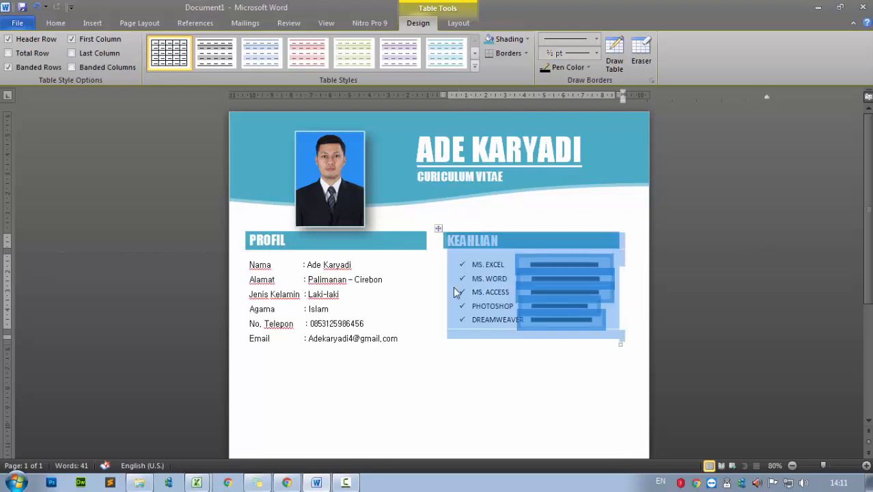
{"action": "left_click", "coordinate": [499, 404]}
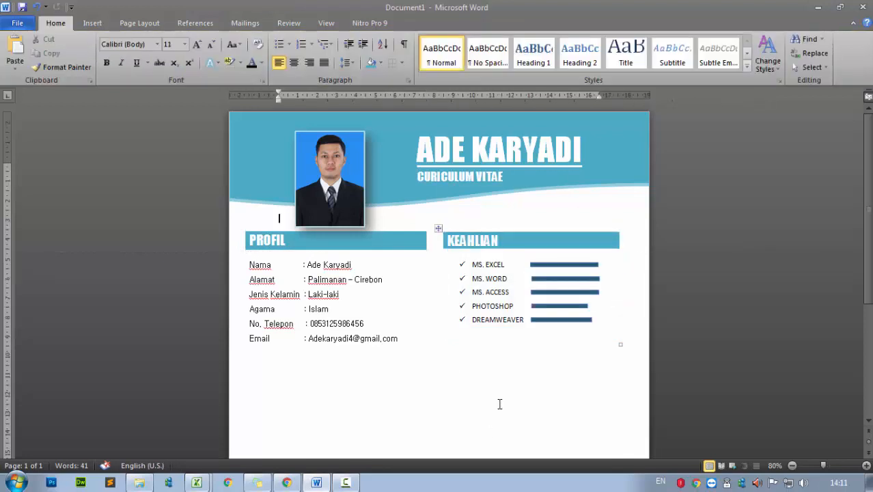
{"action": "left_click", "coordinate": [532, 249]}
{"action": "left_click_drag", "start_coordinate": [527, 250], "coordinate": [523, 252]}
{"action": "left_click", "coordinate": [437, 395]}
{"action": "scroll", "coordinate": [477, 375], "scroll_direction": "down", "scroll_amount": 2}
{"action": "scroll", "coordinate": [478, 374], "scroll_direction": "up", "scroll_amount": 2}
{"action": "scroll", "coordinate": [477, 374], "scroll_direction": "down", "scroll_amount": 3}
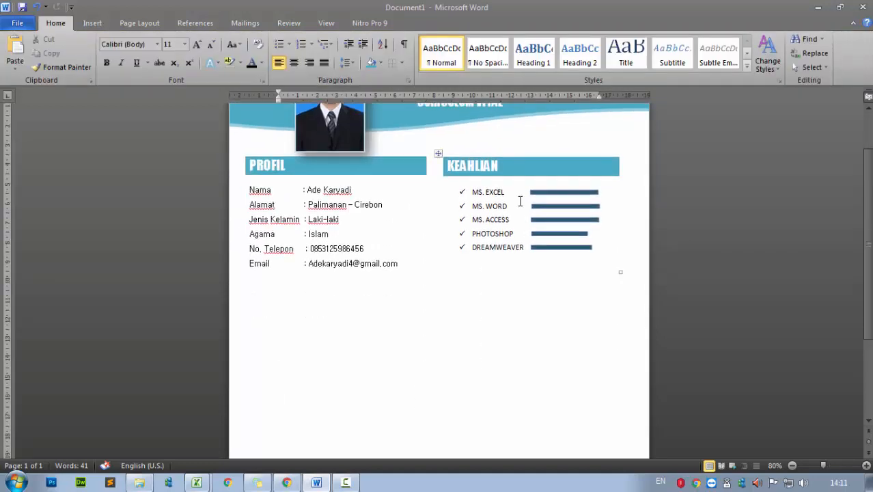
{"action": "left_click", "coordinate": [438, 152]}
Paste a copy of the KEAHLIAN table in the right column, then undo it
{"action": "key", "text": "ctrl+v"}
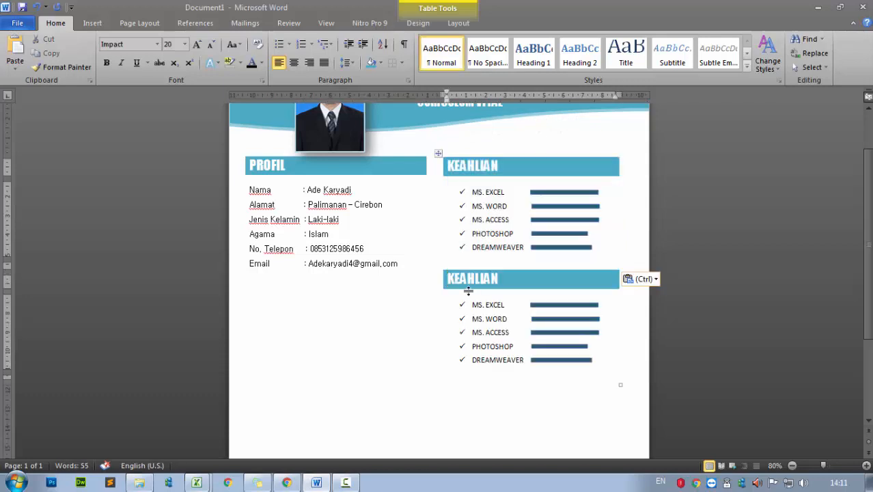
{"action": "left_click", "coordinate": [409, 342]}
{"action": "left_click", "coordinate": [492, 319]}
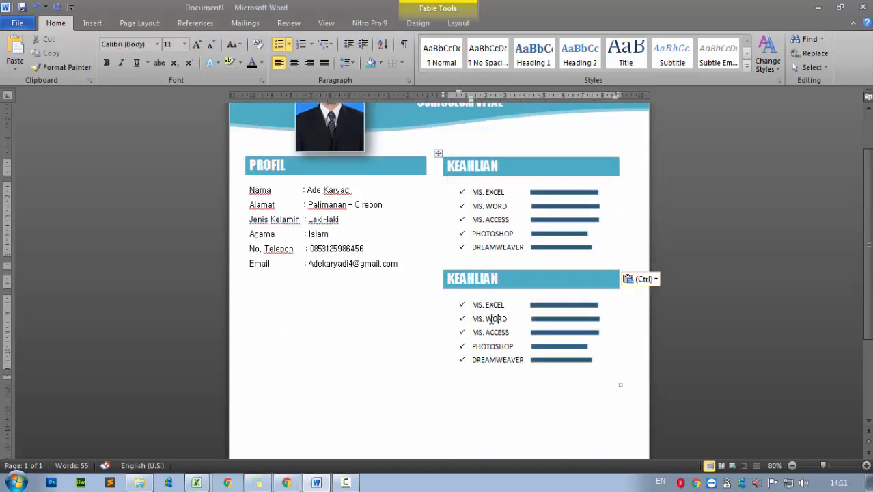
{"action": "double_click", "coordinate": [455, 279]}
{"action": "left_click", "coordinate": [494, 223]}
{"action": "left_click", "coordinate": [439, 152]}
{"action": "left_click", "coordinate": [464, 285]}
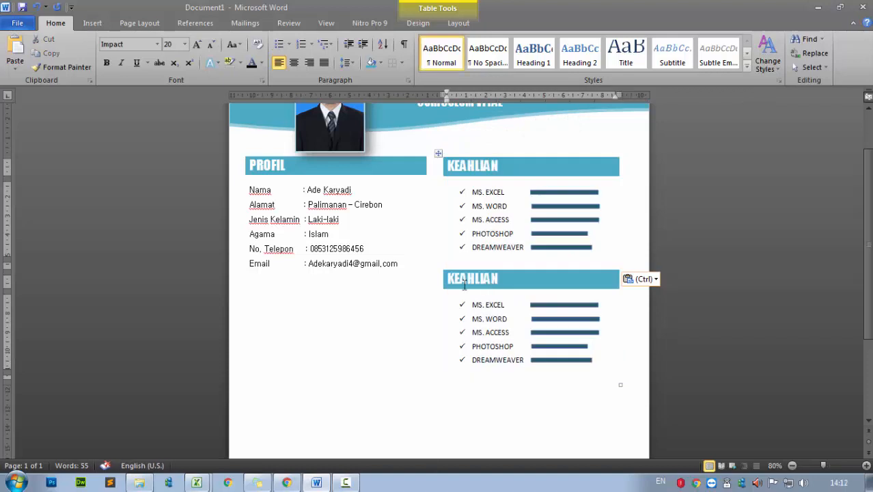
{"action": "left_click_drag", "start_coordinate": [455, 285], "coordinate": [563, 353]}
{"action": "key", "text": "Delete"}
{"action": "key", "text": "ctrl+z"}
{"action": "left_click", "coordinate": [454, 333]}
{"action": "key", "text": "ctrl+z"}
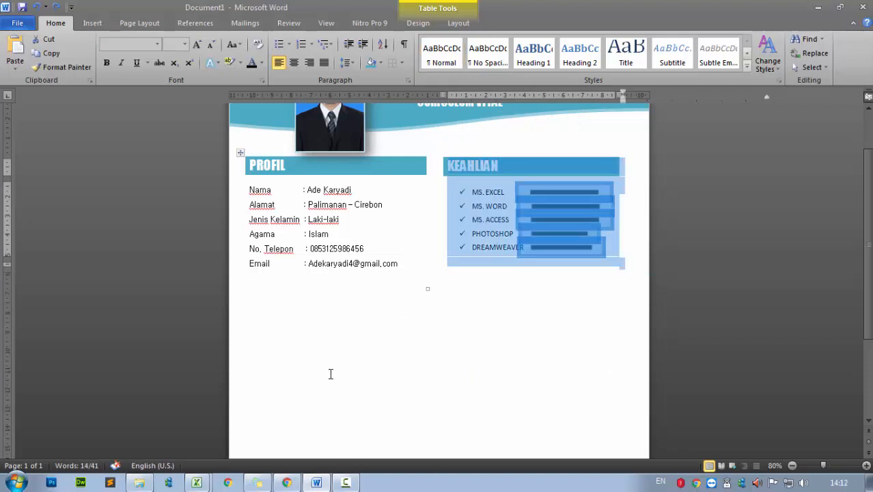
Paste the KEAHLIAN table again below the PROFIL details and align it with PROFIL
{"action": "left_click", "coordinate": [281, 330]}
{"action": "key", "text": "ctrl+v"}
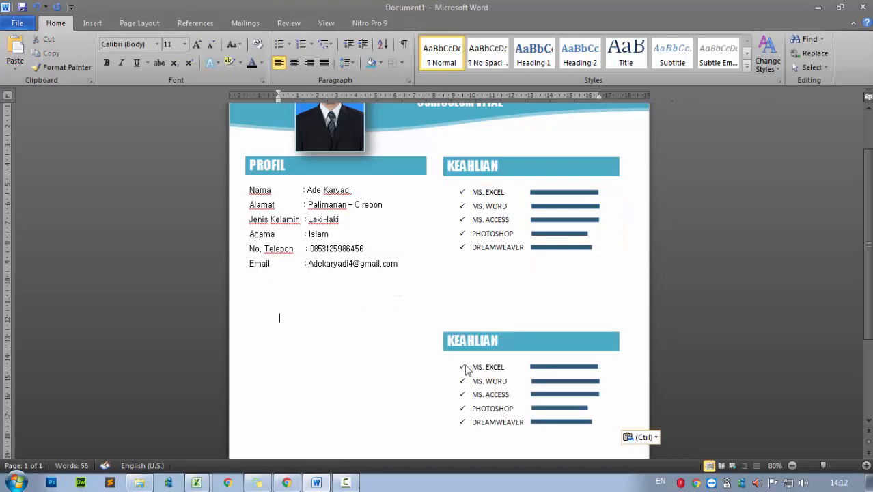
{"action": "left_click_drag", "start_coordinate": [437, 331], "coordinate": [241, 286]}
{"action": "left_click_drag", "start_coordinate": [234, 170], "coordinate": [240, 300]}
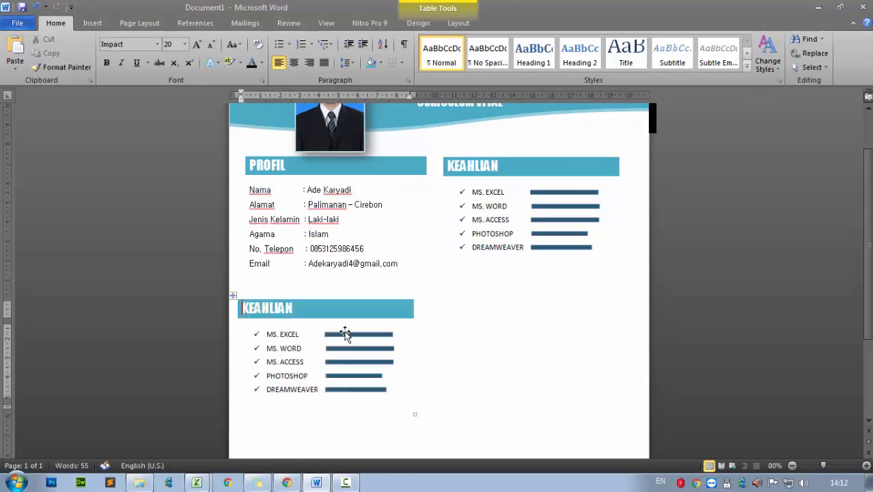
{"action": "left_click", "coordinate": [233, 293]}
{"action": "left_click_drag", "start_coordinate": [239, 95], "coordinate": [247, 96]}
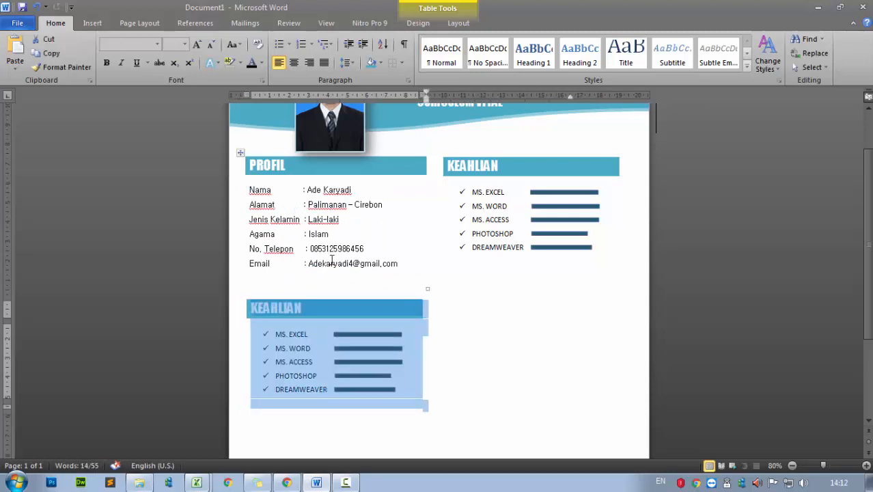
{"action": "left_click", "coordinate": [512, 269]}
{"action": "scroll", "coordinate": [523, 341], "scroll_direction": "down", "scroll_amount": 4}
{"action": "scroll", "coordinate": [521, 345], "scroll_direction": "up", "scroll_amount": 5}
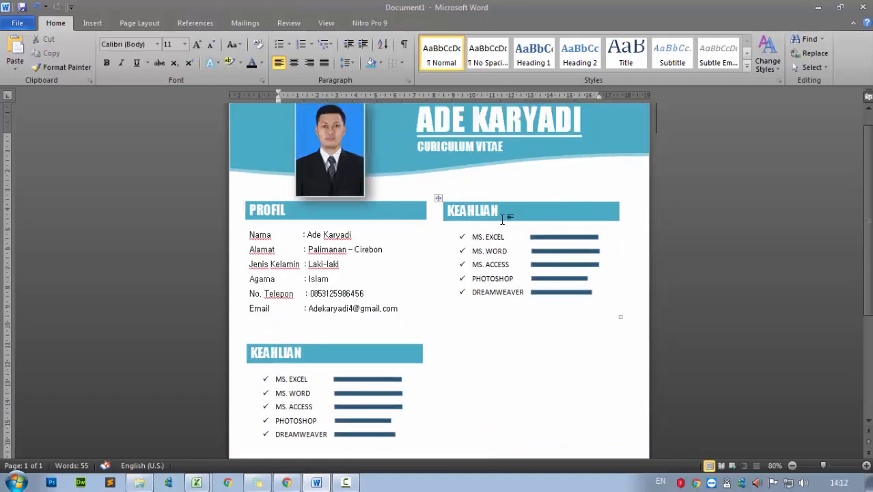
Rename the right KEAHLIAN heading to PENDIDIKAN and delete its skill bars and skill names
{"action": "double_click", "coordinate": [503, 210]}
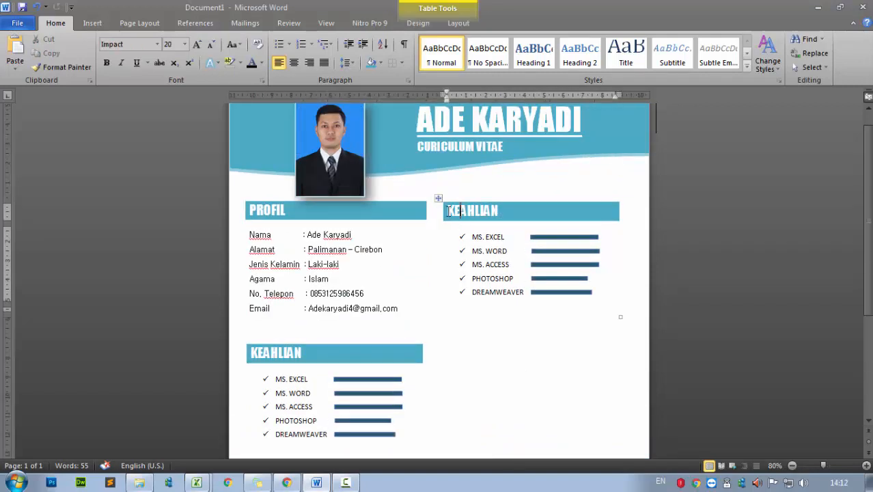
{"action": "type", "text": "PENDIDIKAN"}
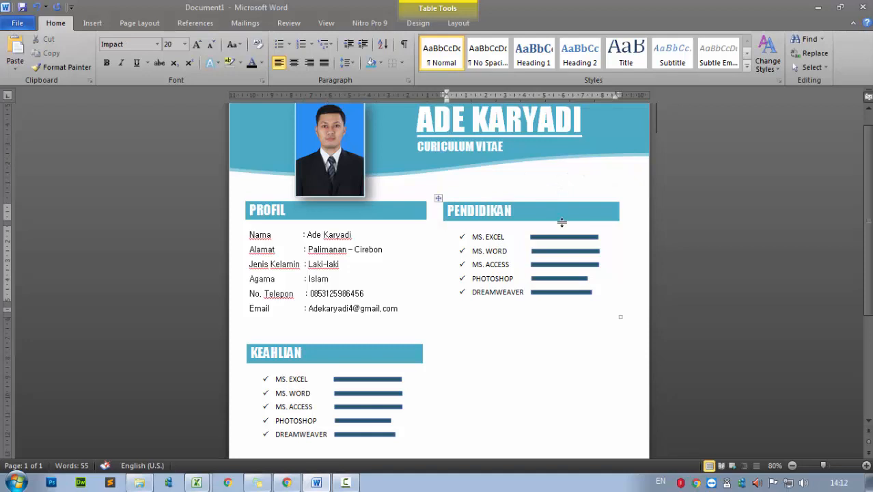
{"action": "left_click", "coordinate": [534, 238]}
{"action": "key", "text": "Delete"}
{"action": "left_click", "coordinate": [539, 251]}
{"action": "key", "text": "Delete"}
{"action": "left_click", "coordinate": [544, 265]}
{"action": "key", "text": "Delete"}
{"action": "left_click", "coordinate": [544, 279]}
{"action": "key", "text": "Delete"}
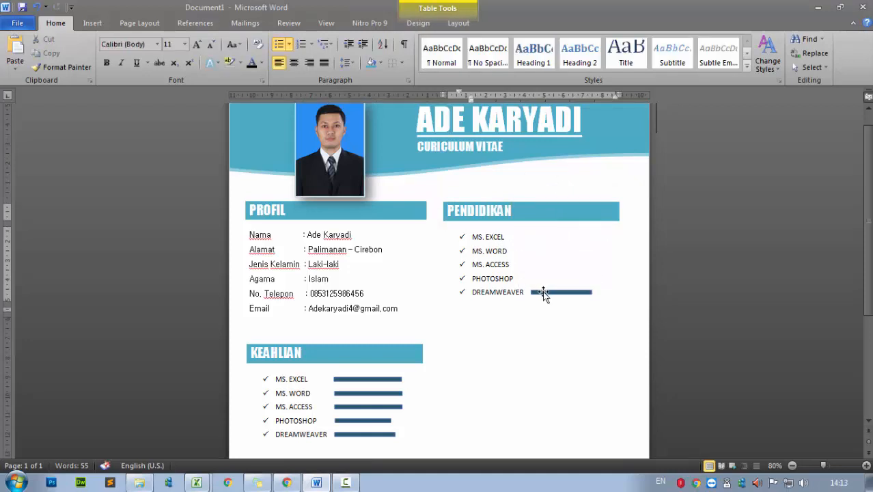
{"action": "left_click_drag", "start_coordinate": [482, 249], "coordinate": [526, 292]}
{"action": "key", "text": "Delete"}
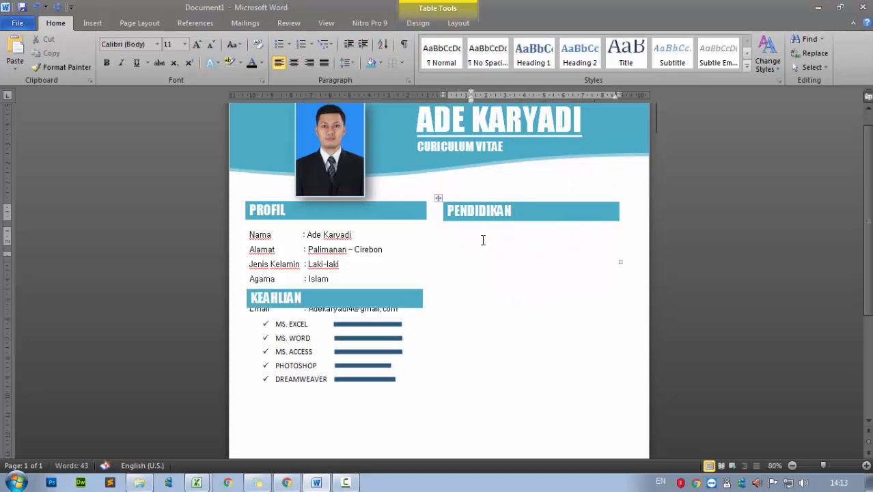
Move the left KEAHLIAN table down, shift the PENDIDIKAN indent left, and delete stray SD text
{"action": "left_click_drag", "start_coordinate": [242, 285], "coordinate": [245, 331]}
{"action": "left_click", "coordinate": [473, 238]}
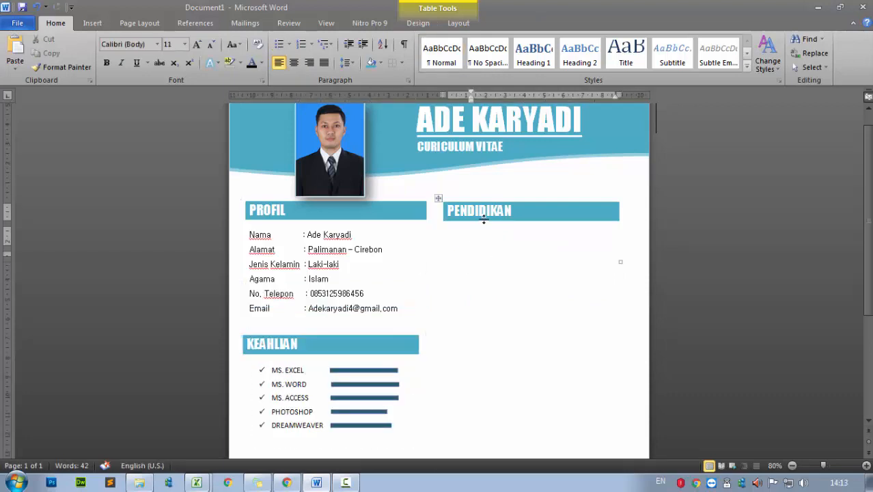
{"action": "left_click_drag", "start_coordinate": [471, 99], "coordinate": [447, 95]}
{"action": "key", "text": "BackSpace"}
{"action": "key", "text": "BackSpace"}
{"action": "left_click", "coordinate": [157, 44]}
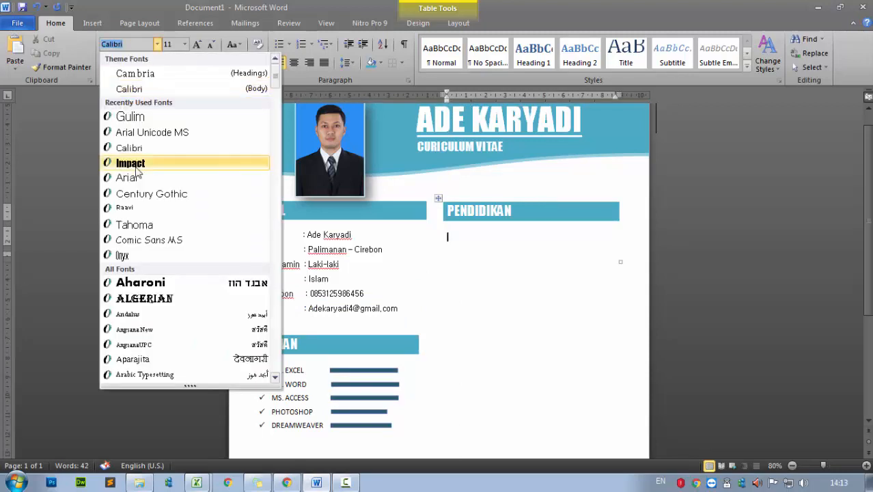
{"action": "left_click", "coordinate": [471, 238]}
Set the left KEAHLIAN skill names in Gulim and shift the list indent slightly left
{"action": "left_click", "coordinate": [374, 255]}
{"action": "left_click", "coordinate": [290, 370]}
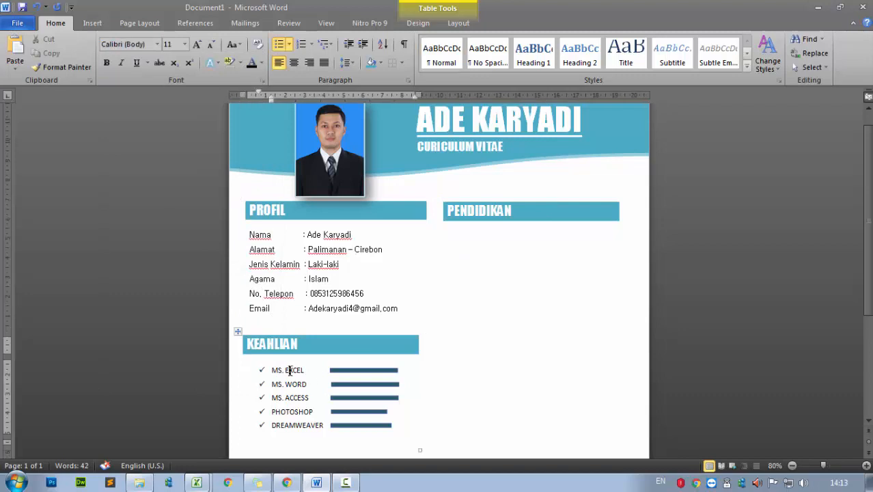
{"action": "left_click_drag", "start_coordinate": [271, 370], "coordinate": [307, 429]}
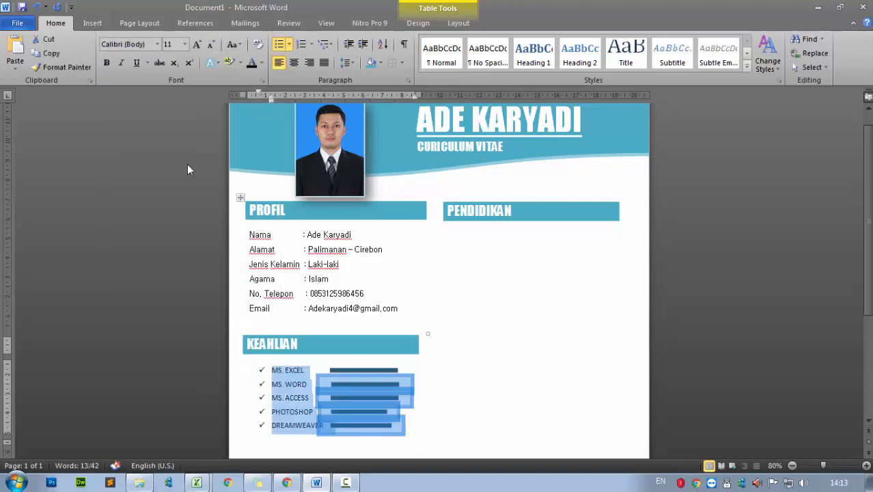
{"action": "left_click", "coordinate": [158, 43]}
{"action": "left_click", "coordinate": [134, 116]}
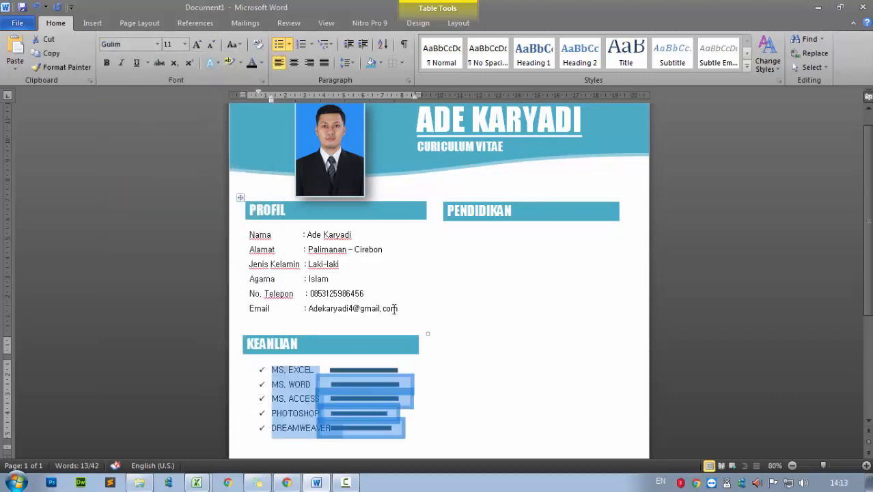
{"action": "left_click_drag", "start_coordinate": [271, 99], "coordinate": [263, 102]}
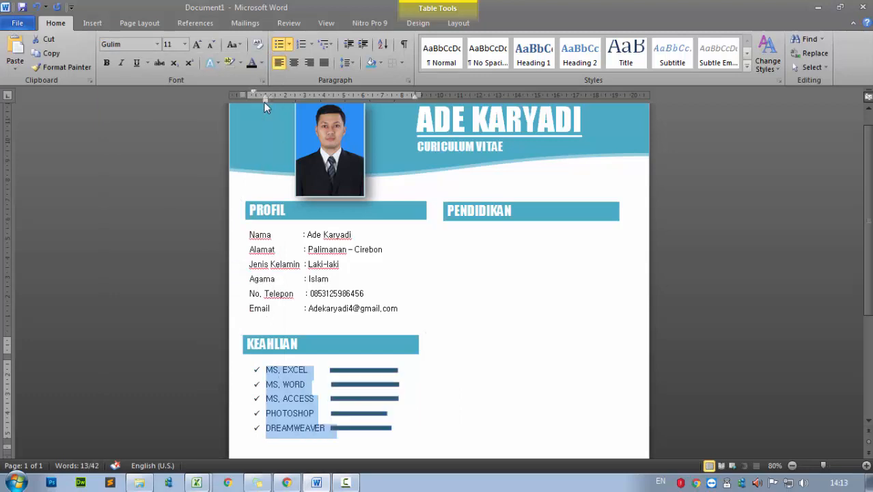
{"action": "left_click", "coordinate": [478, 377]}
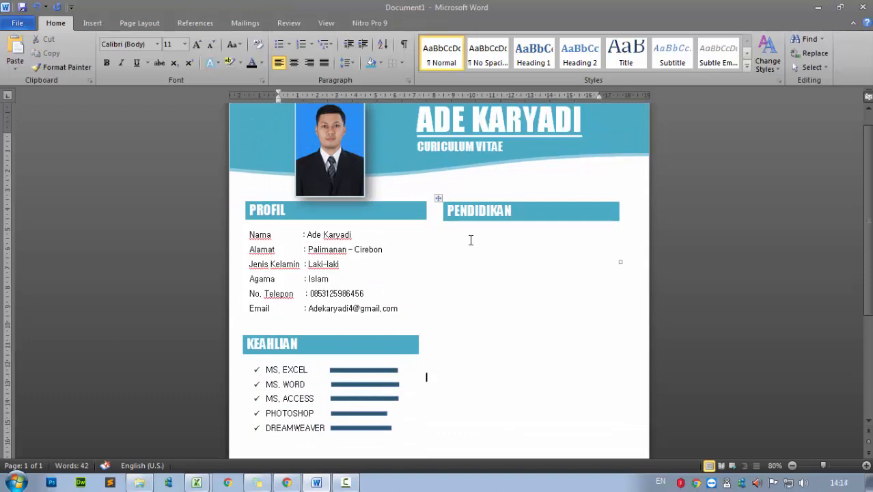
{"action": "left_click", "coordinate": [471, 239]}
{"action": "left_click", "coordinate": [157, 44]}
Format the PENDIDIKAN cell as bold Gulim text with filled-circle bullets
{"action": "left_click", "coordinate": [130, 112]}
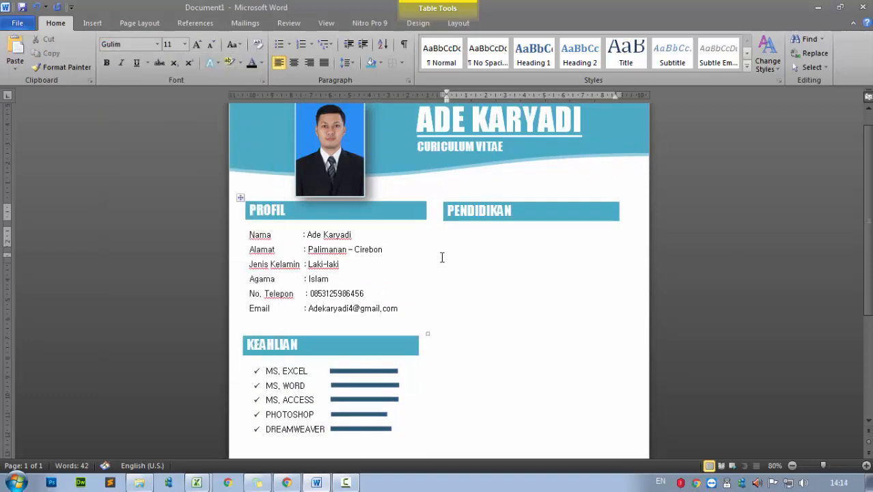
{"action": "key", "text": "ctrl+b"}
{"action": "type", "text": "S"}
{"action": "left_click", "coordinate": [300, 44]}
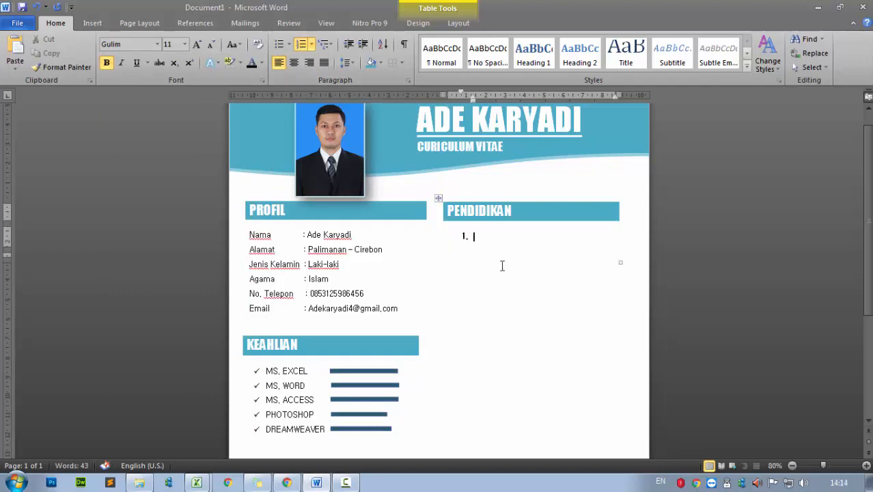
{"action": "left_click", "coordinate": [280, 46]}
{"action": "left_click", "coordinate": [289, 45]}
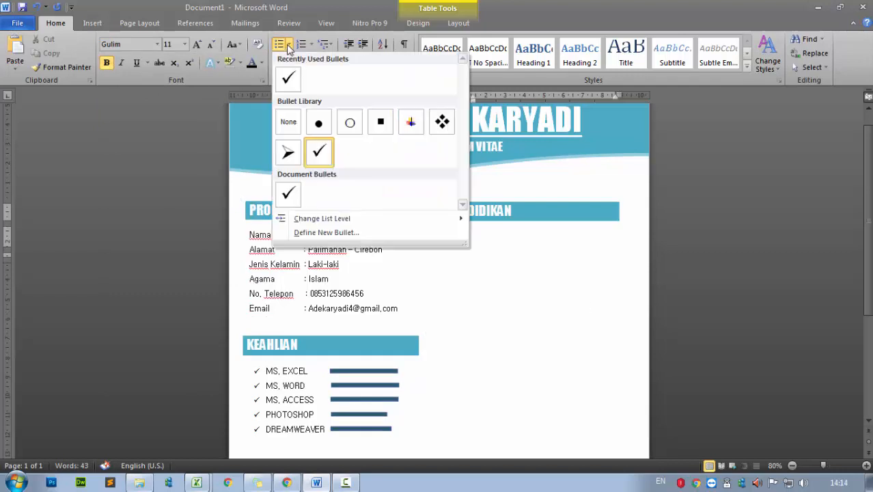
{"action": "left_click", "coordinate": [318, 122]}
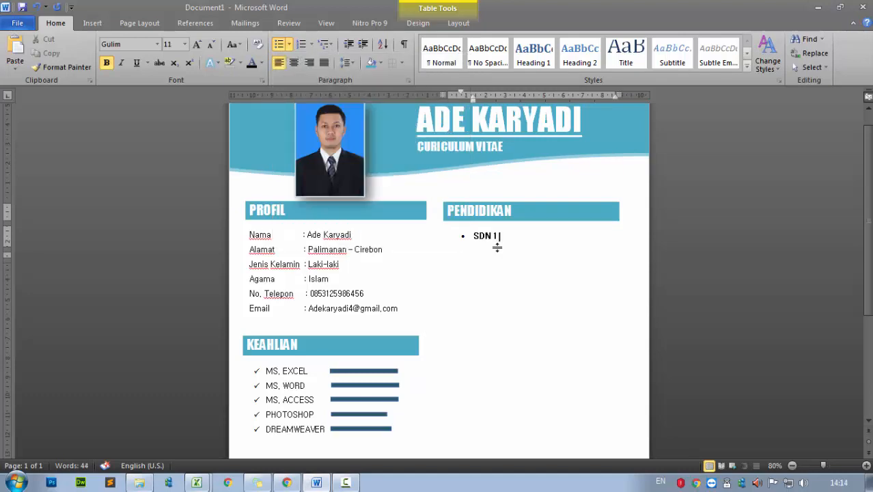
Type the schools SDN 1 BALERANTE, SMPN 2 PALIMANAN and SMA PLUMBON as separate bullets
{"action": "key", "text": "BackSpace"}
{"action": "double_click", "coordinate": [540, 235]}
{"action": "type", "text": "XXX"}
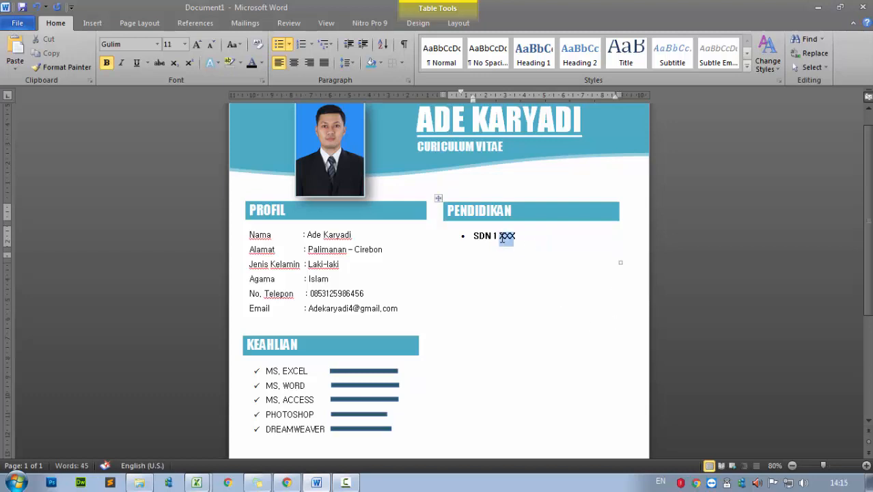
{"action": "type", "text": "BALERANTE"}
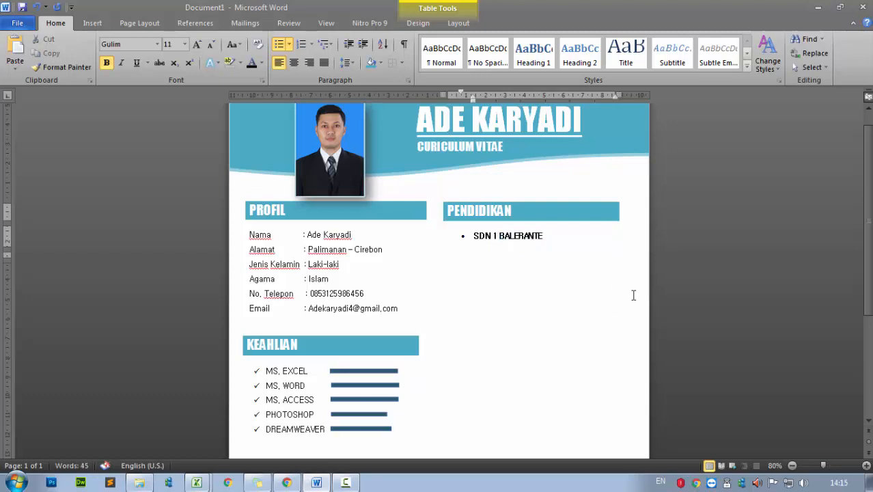
{"action": "key", "text": "Return"}
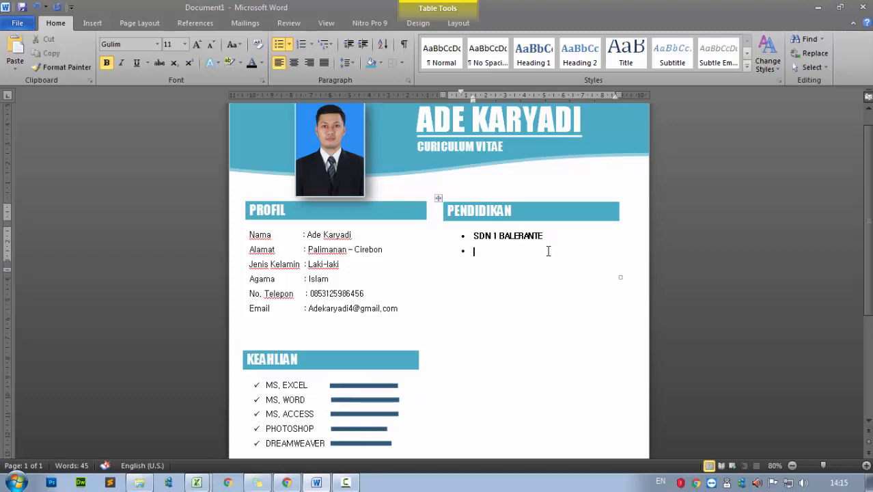
{"action": "type", "text": "SMPN 2 PALIMANAN"}
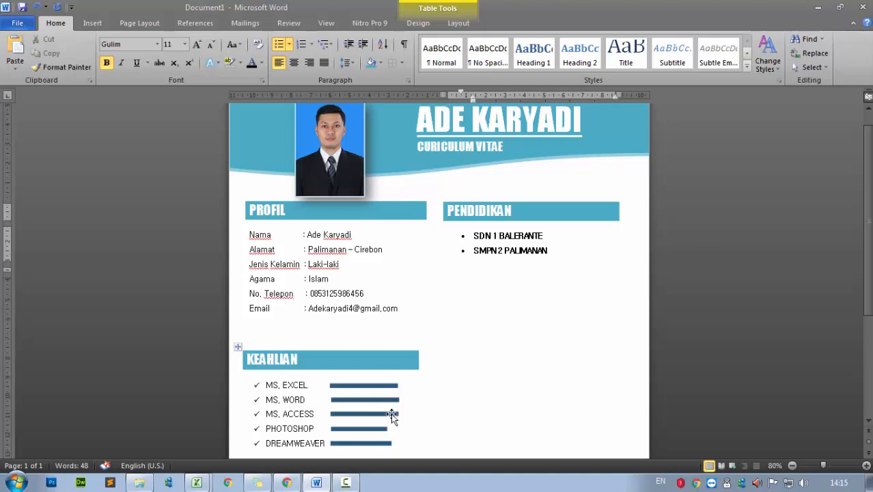
{"action": "key", "text": "Return"}
{"action": "type", "text": "SMA PLUMBON"}
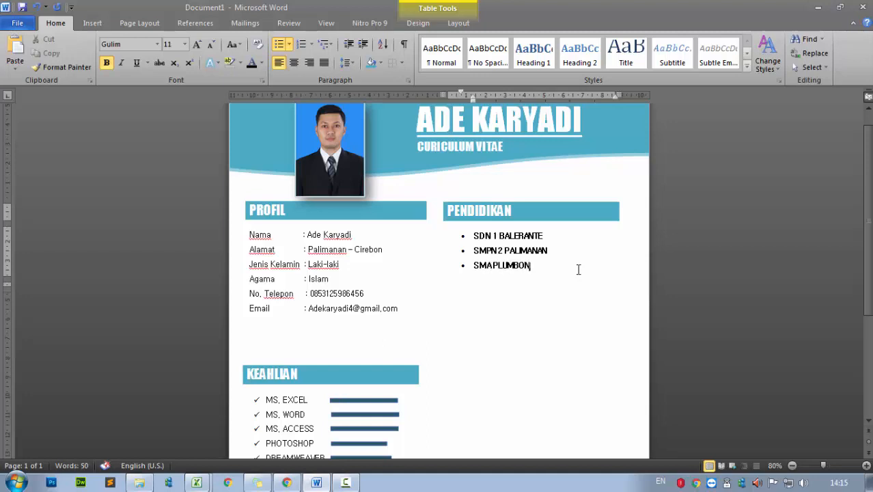
{"action": "scroll", "coordinate": [578, 270], "scroll_direction": "up", "scroll_amount": 1}
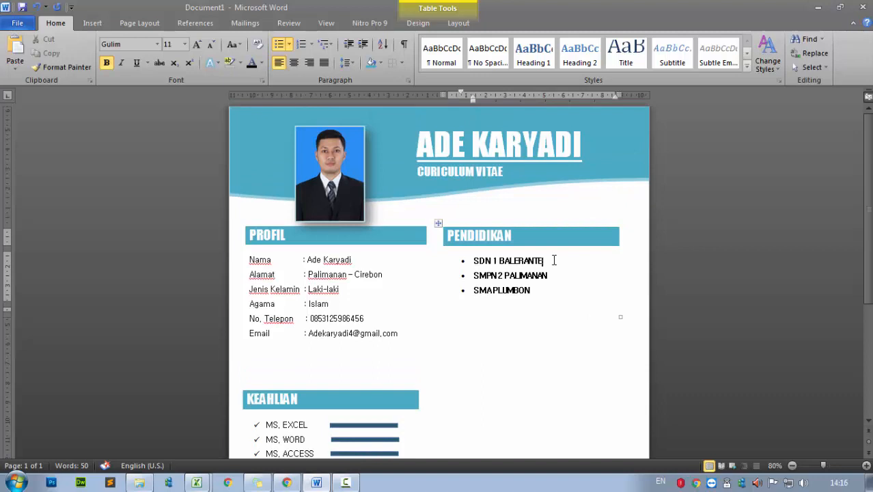
Add an unbulleted, non-bold 'Lulusan tahun' line under SDN 1 BALERANTE
{"action": "key", "text": "Return"}
{"action": "left_click", "coordinate": [278, 45]}
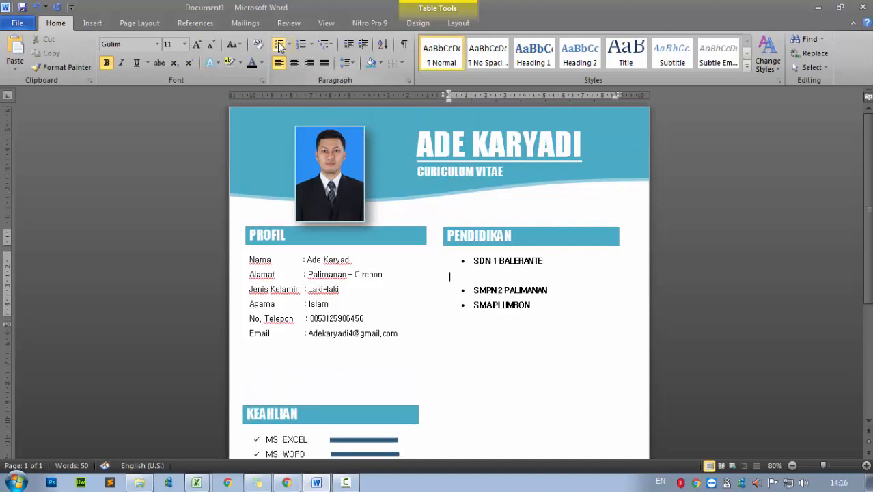
{"action": "key", "text": "Down"}
{"action": "key", "text": "Down"}
{"action": "key", "text": "Down"}
{"action": "left_click", "coordinate": [473, 278]}
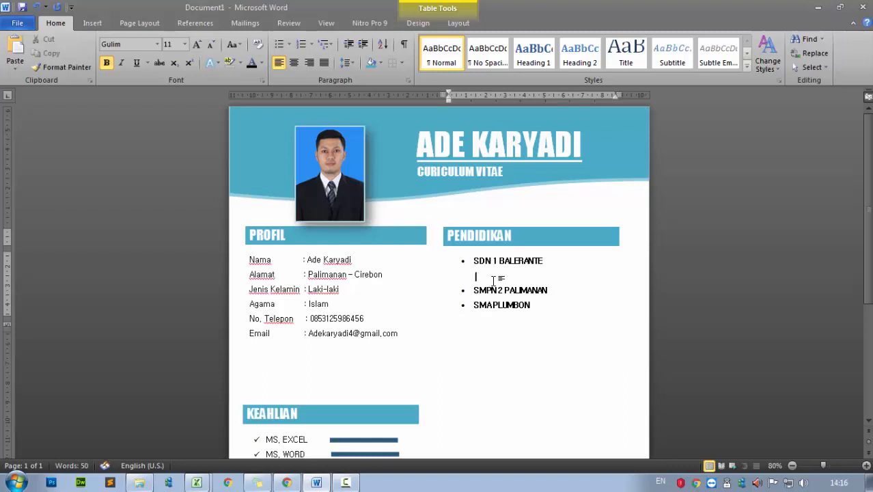
{"action": "left_click", "coordinate": [106, 62]}
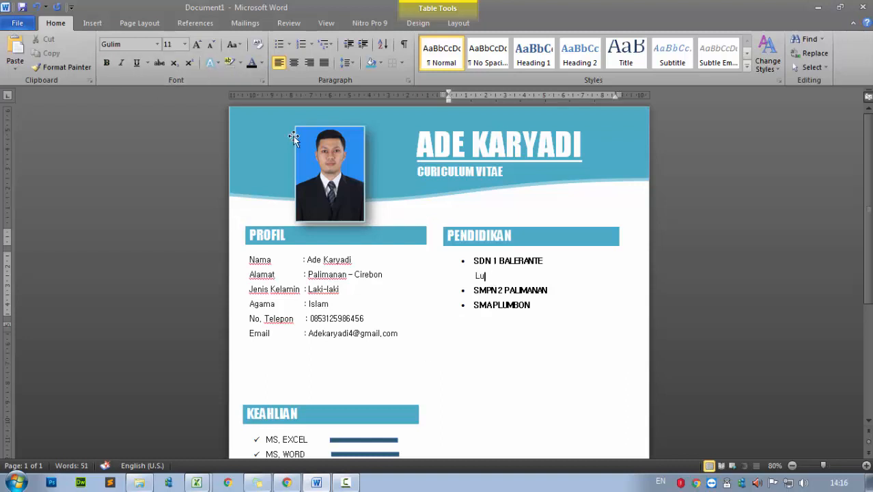
{"action": "type", "text": "Lulusan tahu"}
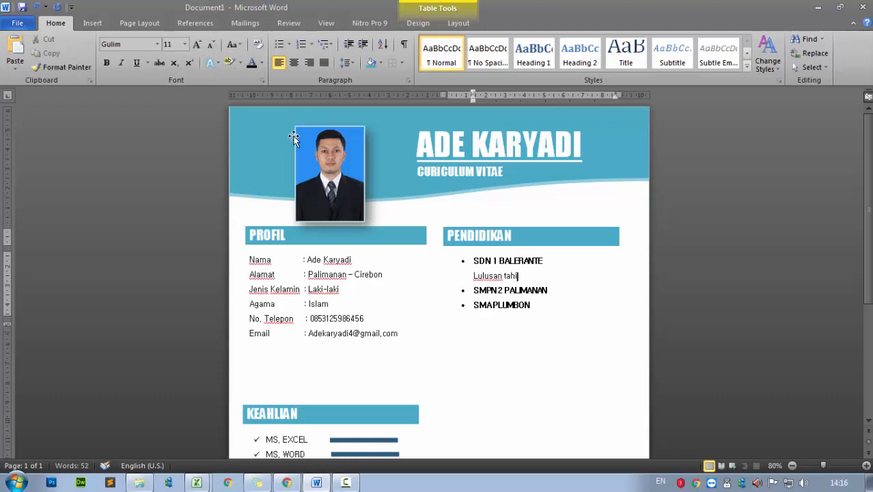
{"action": "type", "text": "n"}
Add non-bold graduation lines under SMPN 2 PALIMANAN and SMA PLUMBON, including 'Lulusan tahun 2010'
{"action": "left_click", "coordinate": [550, 290]}
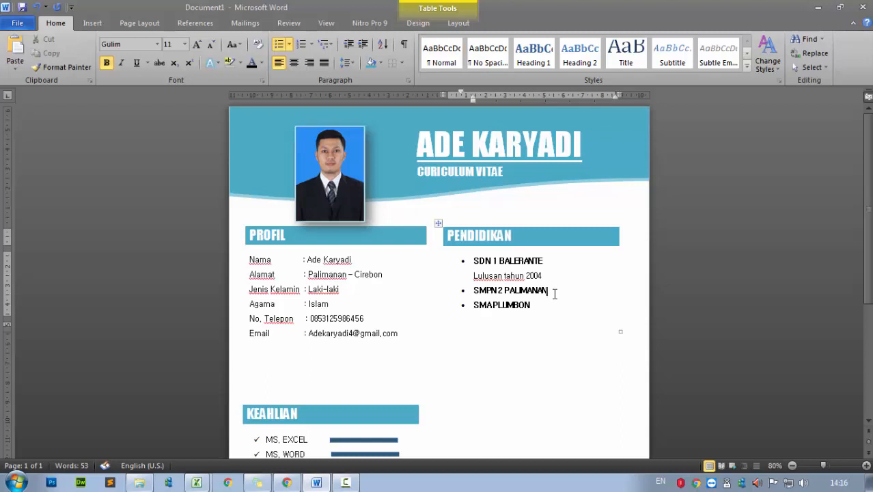
{"action": "key", "text": "Return"}
{"action": "left_click", "coordinate": [107, 63]}
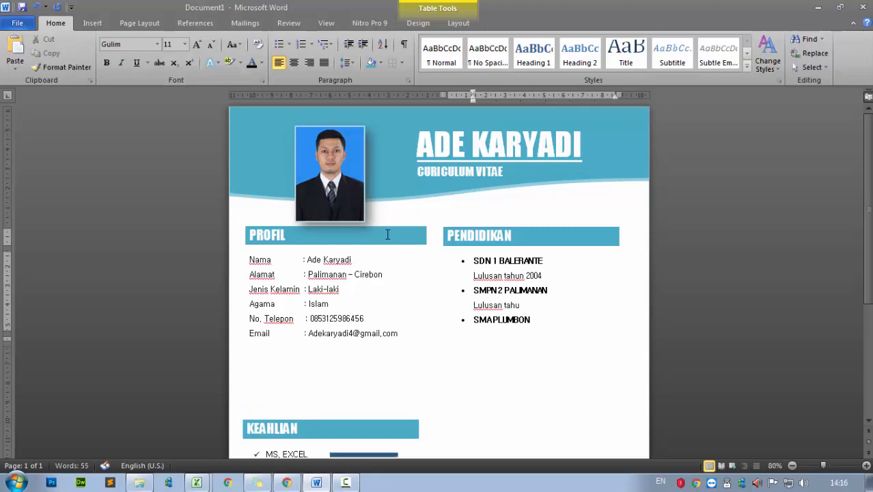
{"action": "left_click", "coordinate": [539, 324]}
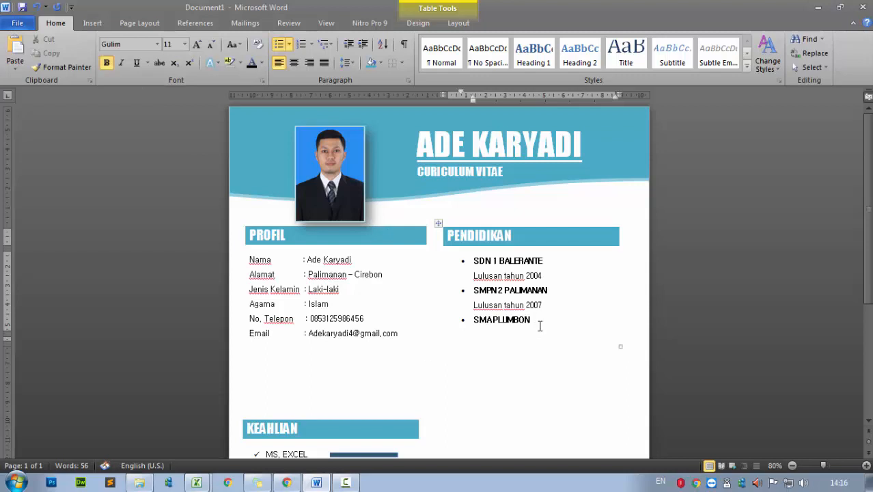
{"action": "key", "text": "Return"}
{"action": "key", "text": "BackSpace"}
{"action": "key", "text": "ctrl+b"}
{"action": "type", "text": "L"}
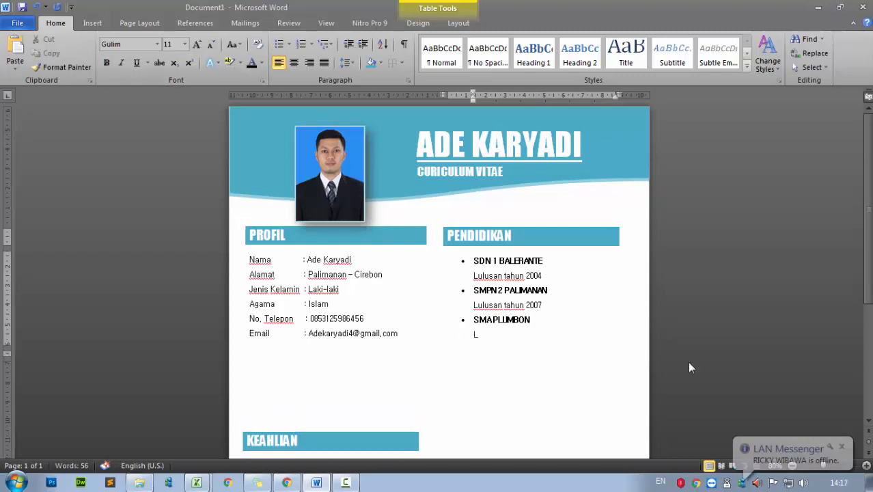
{"action": "type", "text": "ulusan tahun 2010"}
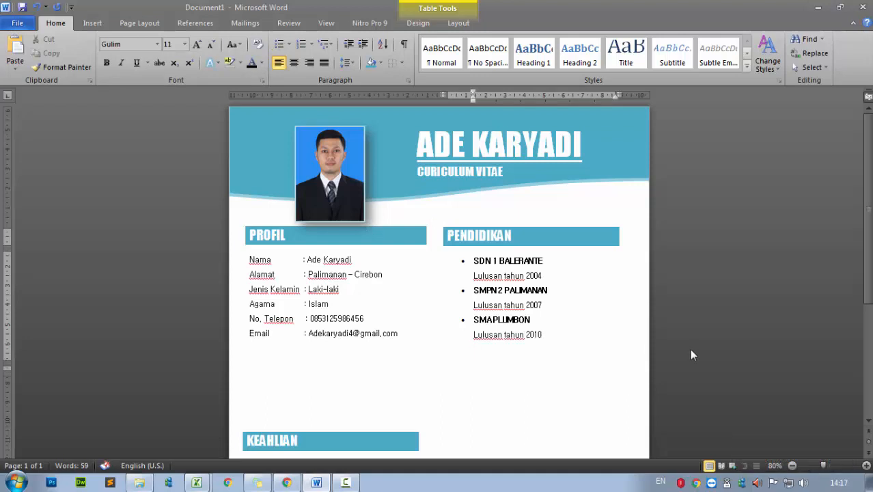
Add a bold bulleted STMIK IKMI CIREBON entry using Format Painter, with 'Lulusan tahun 2017' below
{"action": "left_click_drag", "start_coordinate": [541, 321], "coordinate": [474, 320]}
{"action": "left_click", "coordinate": [62, 67]}
{"action": "left_click", "coordinate": [505, 354]}
{"action": "type", "text": "D"}
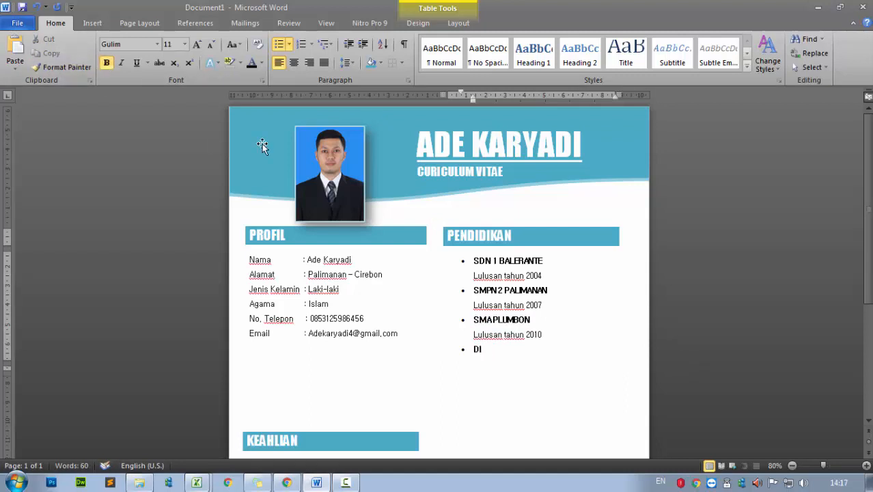
{"action": "key", "text": "BackSpace"}
{"action": "key", "text": "BackSpace"}
{"action": "key", "text": "BackSpace"}
{"action": "key", "text": "ctrl+b"}
{"action": "type", "text": "STMIK IKMI CIREBON"}
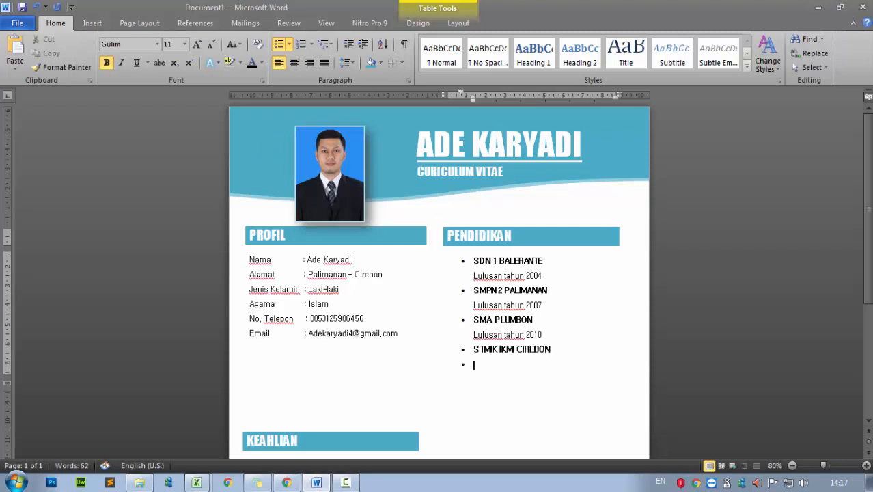
{"action": "key", "text": "ctrl+b"}
{"action": "type", "text": "Lulusan tahun 2017"}
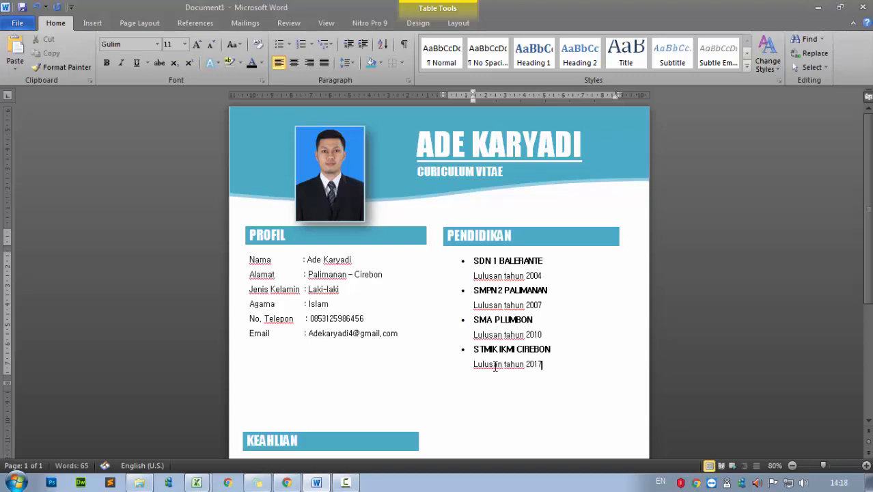
Duplicate the KEAHLIAN table and place the copy in the right column below PENDIDIKAN
{"action": "scroll", "coordinate": [537, 359], "scroll_direction": "down", "scroll_amount": 2}
{"action": "scroll", "coordinate": [538, 357], "scroll_direction": "up", "scroll_amount": 2}
{"action": "scroll", "coordinate": [532, 359], "scroll_direction": "down", "scroll_amount": 4}
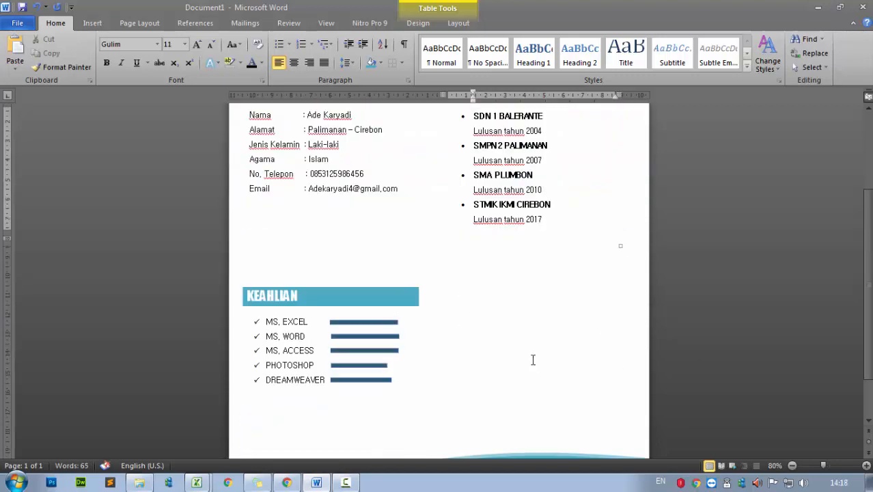
{"action": "left_click_drag", "start_coordinate": [238, 281], "coordinate": [242, 231]}
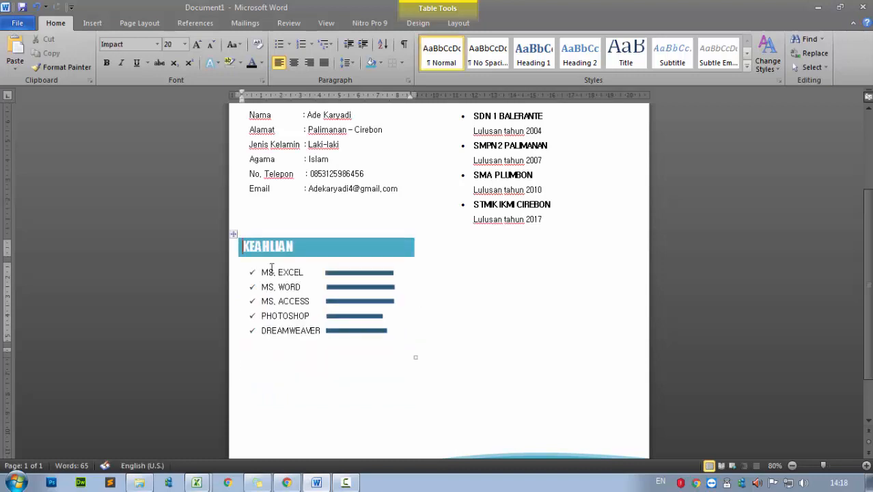
{"action": "left_click", "coordinate": [234, 279]}
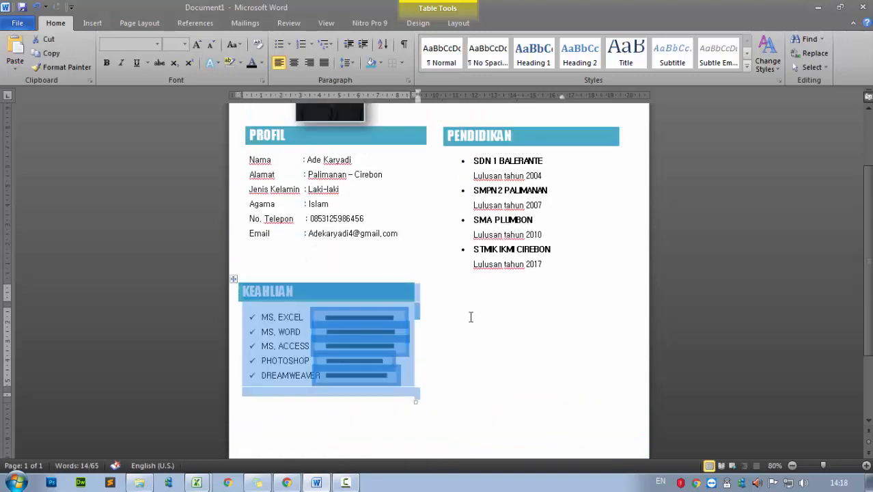
{"action": "left_click", "coordinate": [469, 307]}
{"action": "left_click", "coordinate": [435, 288]}
{"action": "left_click", "coordinate": [482, 294]}
{"action": "key", "text": "Return"}
{"action": "key", "text": "BackSpace"}
{"action": "key", "text": "ctrl+v"}
{"action": "left_click_drag", "start_coordinate": [233, 296], "coordinate": [428, 283]}
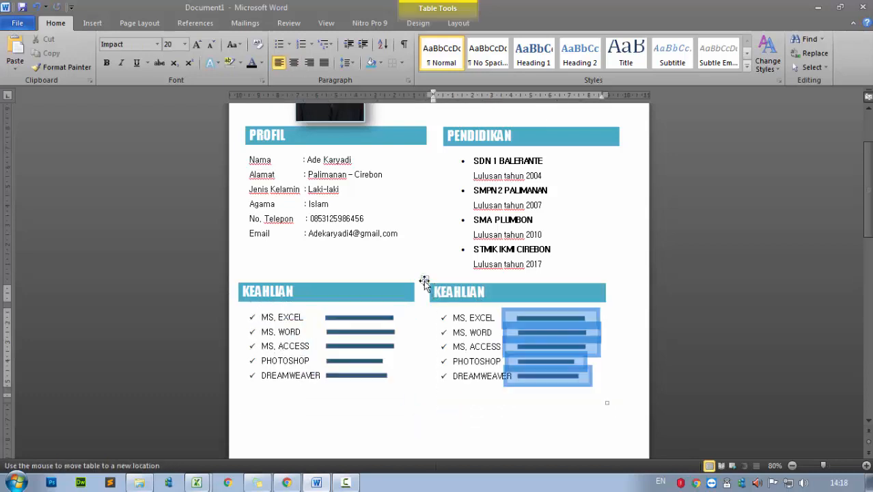
{"action": "left_click_drag", "start_coordinate": [442, 95], "coordinate": [443, 96]}
{"action": "left_click", "coordinate": [516, 345]}
Delete the copy's skill rows, leftover skill bar and check bullet, leaving only the teal heading
{"action": "left_click_drag", "start_coordinate": [467, 317], "coordinate": [584, 367]}
{"action": "key", "text": "Delete"}
{"action": "key", "text": "Delete"}
{"action": "key", "text": "Delete"}
{"action": "left_click", "coordinate": [538, 319]}
{"action": "key", "text": "Delete"}
{"action": "left_click_drag", "start_coordinate": [518, 318], "coordinate": [468, 322]}
{"action": "key", "text": "Delete"}
{"action": "key", "text": "BackSpace"}
{"action": "scroll", "coordinate": [490, 346], "scroll_direction": "down", "scroll_amount": 1}
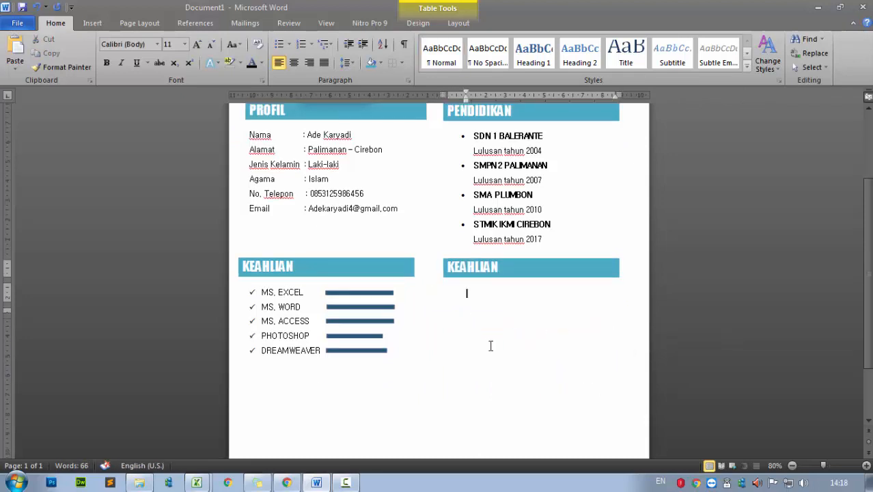
{"action": "scroll", "coordinate": [489, 346], "scroll_direction": "up", "scroll_amount": 2}
Colour SDN 1 BALERANTE, SMPN 2 PALIMANAN and the other school names teal
{"action": "left_click_drag", "start_coordinate": [546, 186], "coordinate": [474, 186]}
{"action": "left_click", "coordinate": [261, 63]}
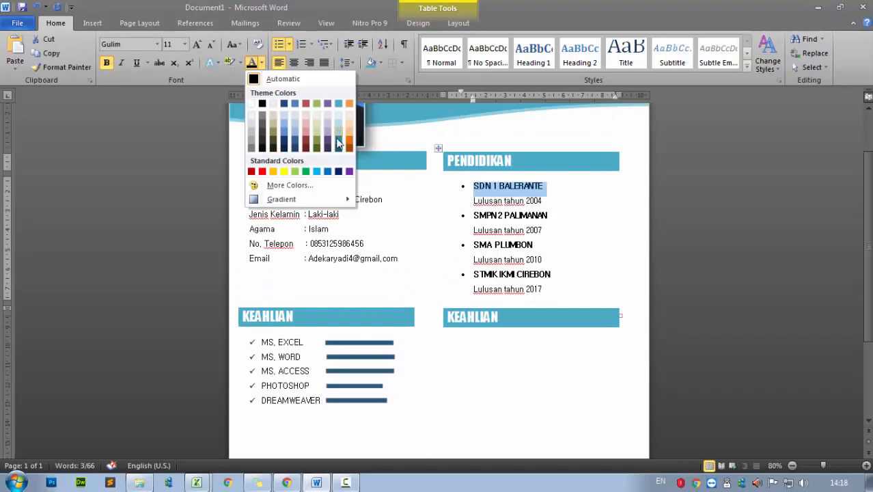
{"action": "left_click", "coordinate": [338, 148]}
{"action": "left_click_drag", "start_coordinate": [548, 216], "coordinate": [474, 216]}
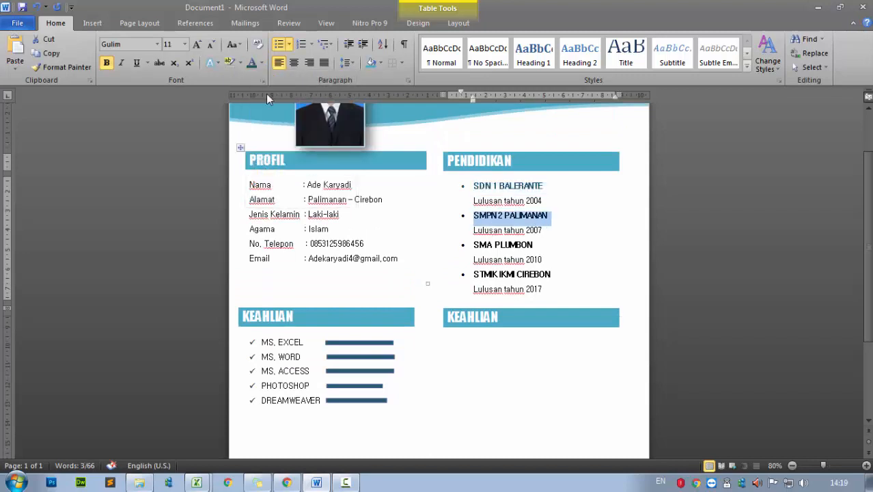
{"action": "key", "text": "F4"}
{"action": "left_click_drag", "start_coordinate": [535, 245], "coordinate": [473, 244]}
{"action": "key", "text": "F4"}
{"action": "left_click_drag", "start_coordinate": [554, 275], "coordinate": [473, 274]}
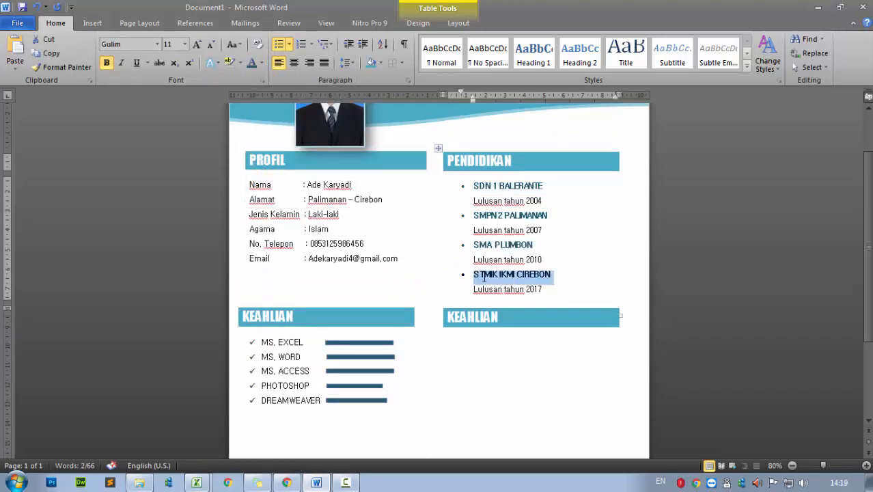
Place the insertion point under the second KEAHLIAN heading
{"action": "left_click", "coordinate": [252, 64]}
{"action": "left_click", "coordinate": [521, 260]}
{"action": "scroll", "coordinate": [523, 308], "scroll_direction": "down", "scroll_amount": 1}
{"action": "scroll", "coordinate": [525, 342], "scroll_direction": "up", "scroll_amount": 3}
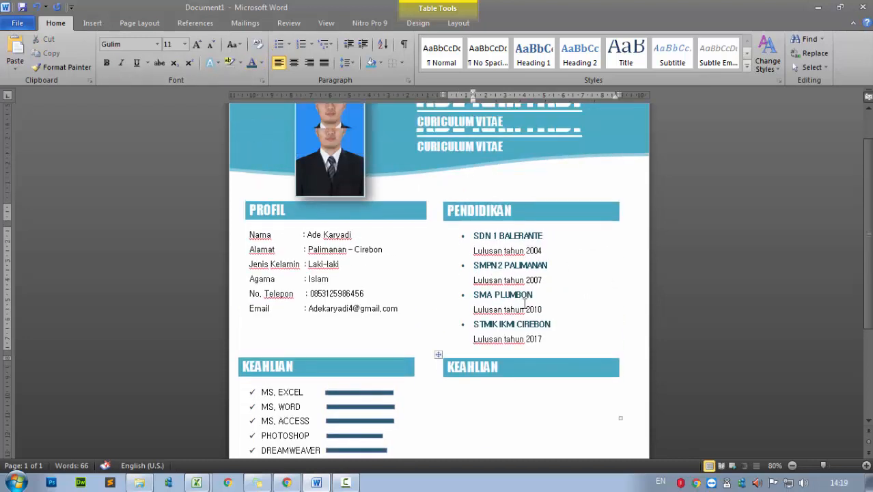
{"action": "scroll", "coordinate": [585, 296], "scroll_direction": "up", "scroll_amount": 1}
{"action": "scroll", "coordinate": [572, 384], "scroll_direction": "down", "scroll_amount": 5}
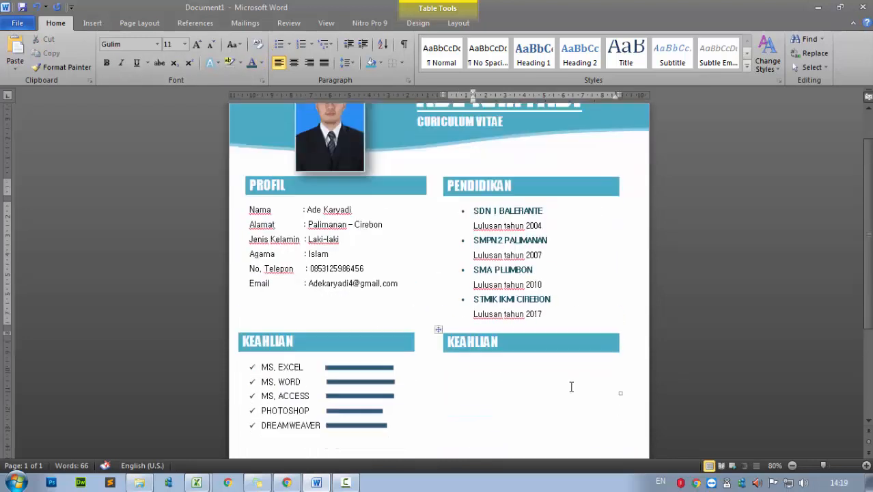
{"action": "left_click", "coordinate": [470, 231]}
{"action": "scroll", "coordinate": [478, 235], "scroll_direction": "up", "scroll_amount": 2}
Move the skills table under the right KEAHLIAN heading and PENDIDIKAN into the left column below PROFIL
{"action": "scroll", "coordinate": [506, 260], "scroll_direction": "down", "scroll_amount": 1}
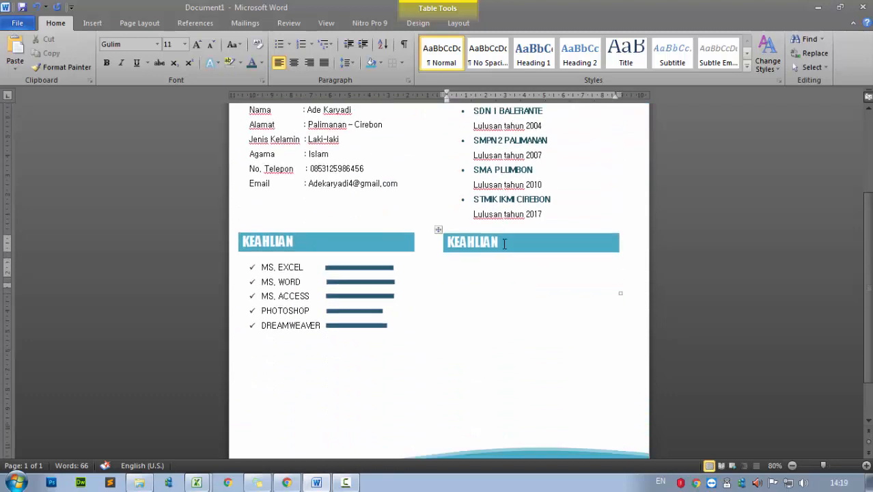
{"action": "scroll", "coordinate": [515, 273], "scroll_direction": "up", "scroll_amount": 2}
{"action": "left_click_drag", "start_coordinate": [234, 286], "coordinate": [451, 311]}
{"action": "left_click_drag", "start_coordinate": [438, 123], "coordinate": [244, 263]}
{"action": "left_click_drag", "start_coordinate": [236, 137], "coordinate": [235, 265]}
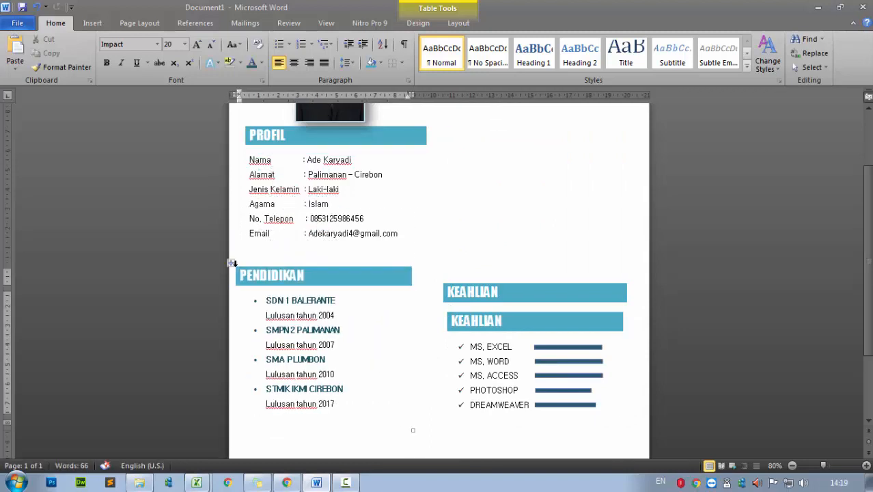
{"action": "left_click", "coordinate": [230, 262]}
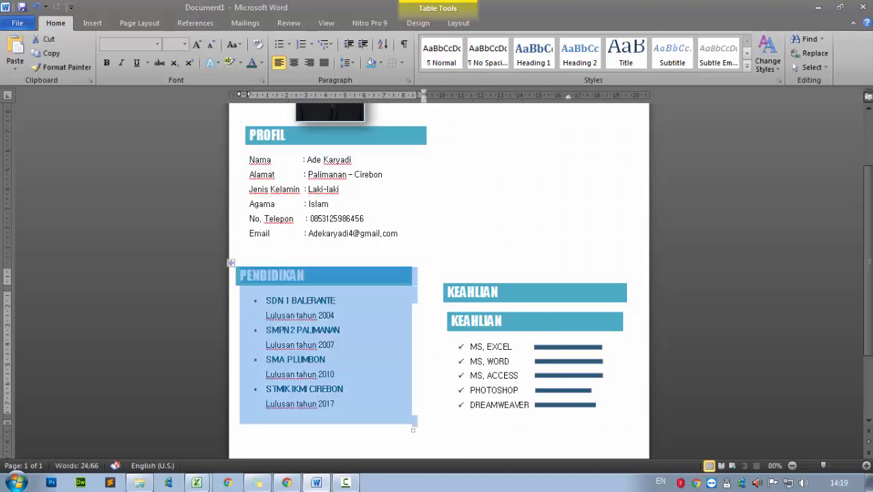
Position the KEAHLIAN skills table at the top of the right column beside PROFIL
{"action": "left_click_drag", "start_coordinate": [442, 309], "coordinate": [445, 121]}
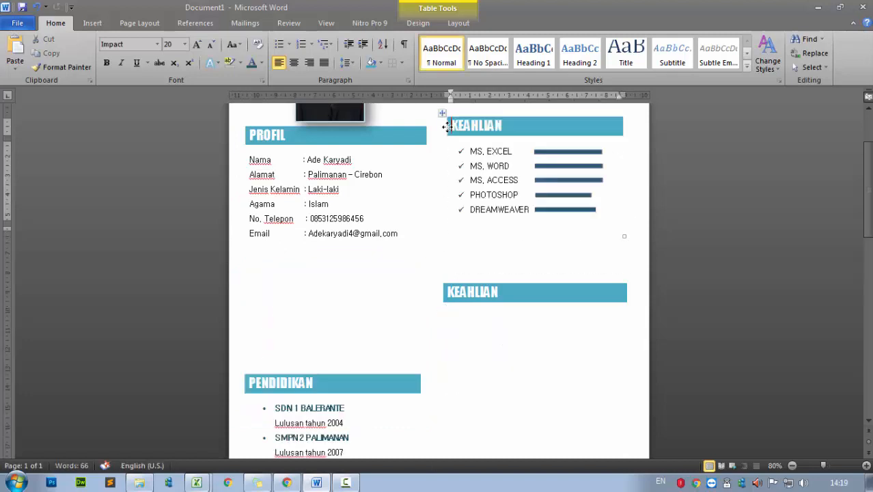
{"action": "scroll", "coordinate": [485, 281], "scroll_direction": "up", "scroll_amount": 2}
{"action": "left_click", "coordinate": [443, 190]}
{"action": "left_click_drag", "start_coordinate": [442, 190], "coordinate": [437, 197]}
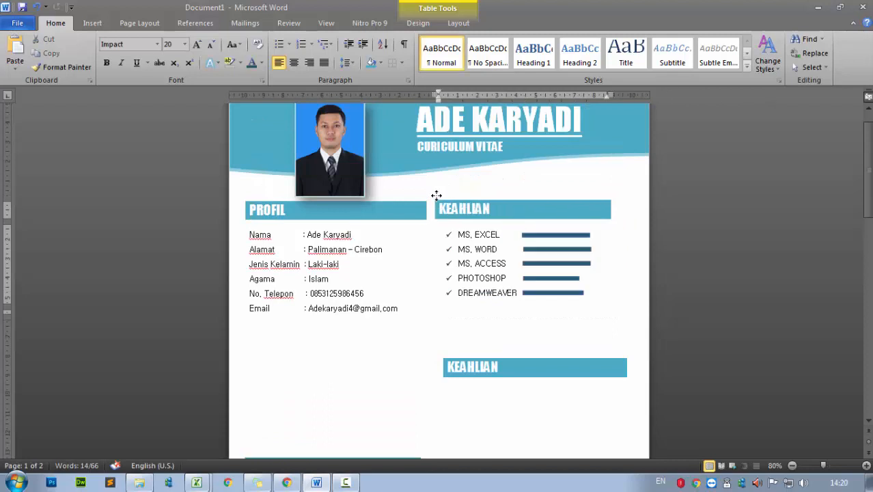
{"action": "left_click", "coordinate": [503, 383]}
{"action": "left_click", "coordinate": [431, 198]}
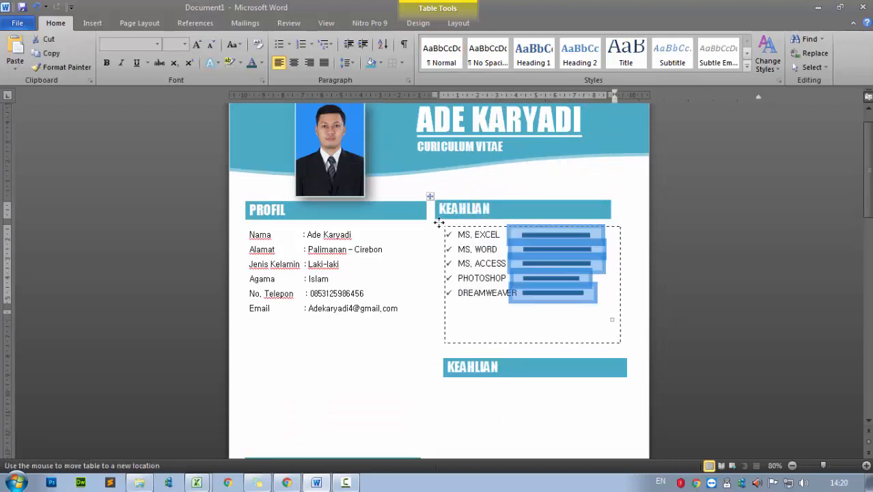
{"action": "left_click_drag", "start_coordinate": [432, 197], "coordinate": [432, 198]}
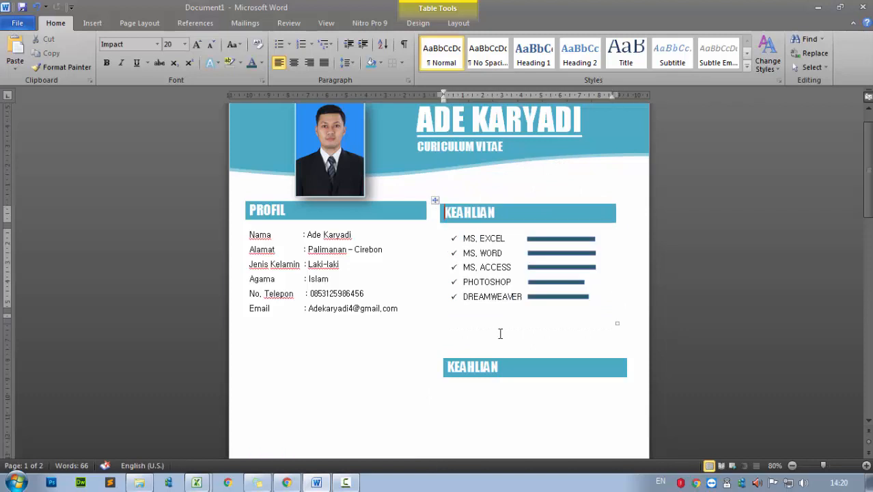
{"action": "left_click", "coordinate": [436, 199]}
{"action": "left_click_drag", "start_coordinate": [438, 199], "coordinate": [433, 197]}
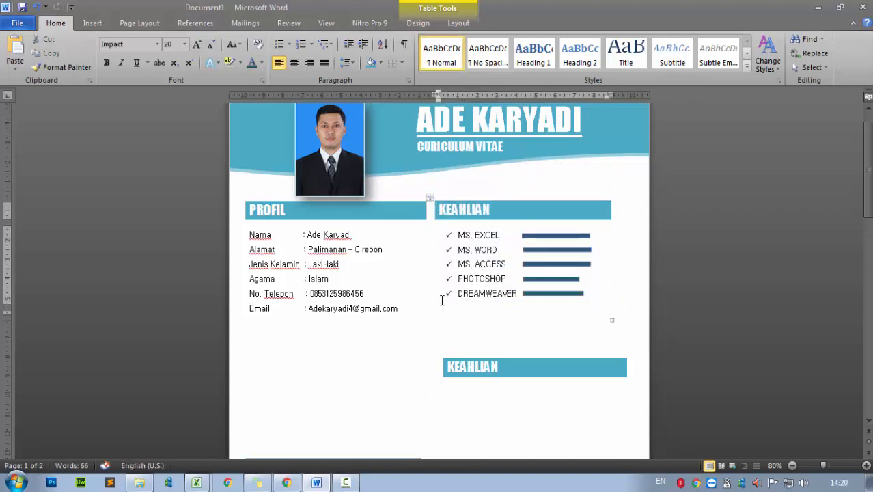
{"action": "left_click", "coordinate": [431, 197]}
{"action": "left_click_drag", "start_coordinate": [435, 95], "coordinate": [448, 95]}
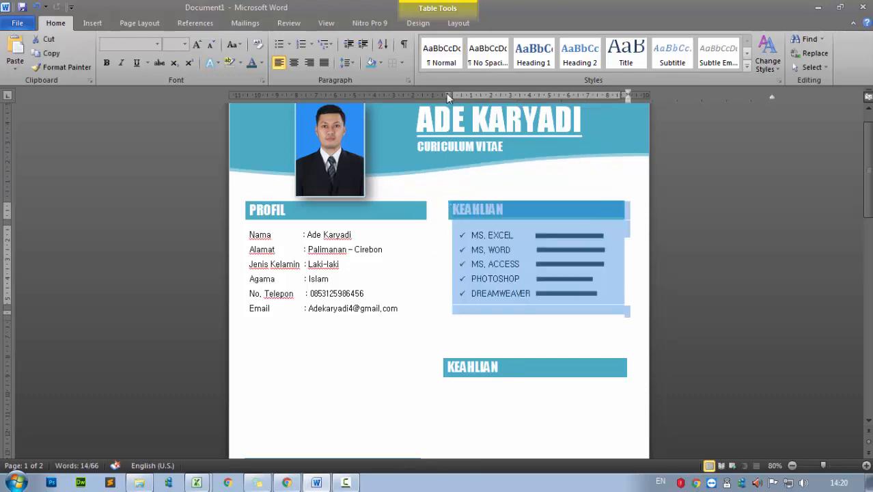
{"action": "left_click", "coordinate": [499, 337]}
{"action": "left_click", "coordinate": [497, 363]}
Move PENDIDIKAN directly under PROFIL, level with the empty KEAHLIAN heading beside it
{"action": "scroll", "coordinate": [471, 361], "scroll_direction": "down", "scroll_amount": 3}
{"action": "left_click_drag", "start_coordinate": [241, 332], "coordinate": [236, 224]}
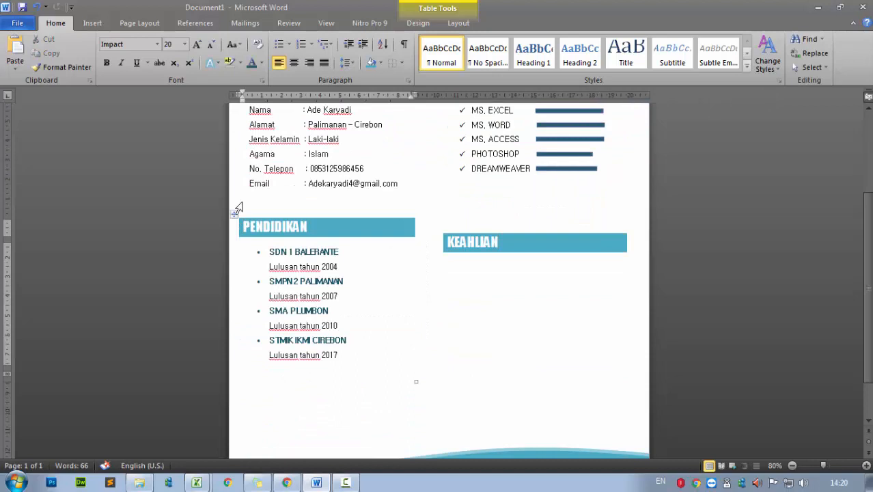
{"action": "left_click", "coordinate": [235, 213]}
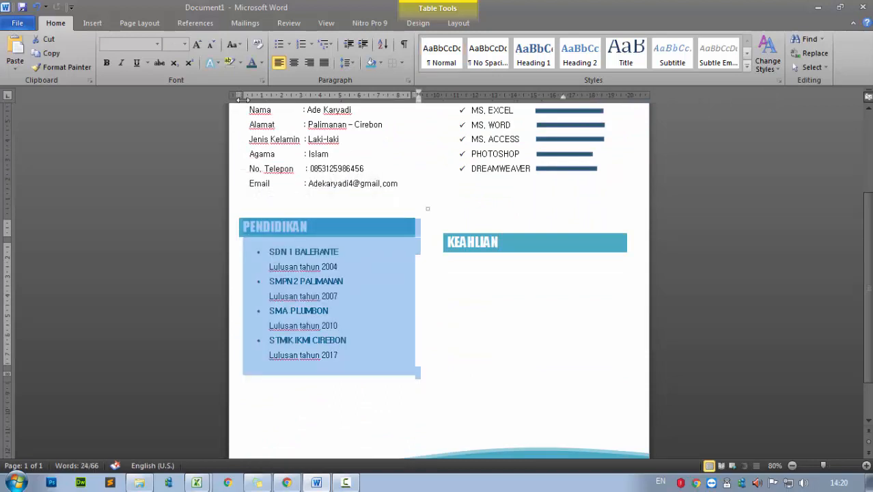
{"action": "scroll", "coordinate": [244, 98], "scroll_direction": "up", "scroll_amount": 3}
{"action": "left_click_drag", "start_coordinate": [245, 97], "coordinate": [244, 96]}
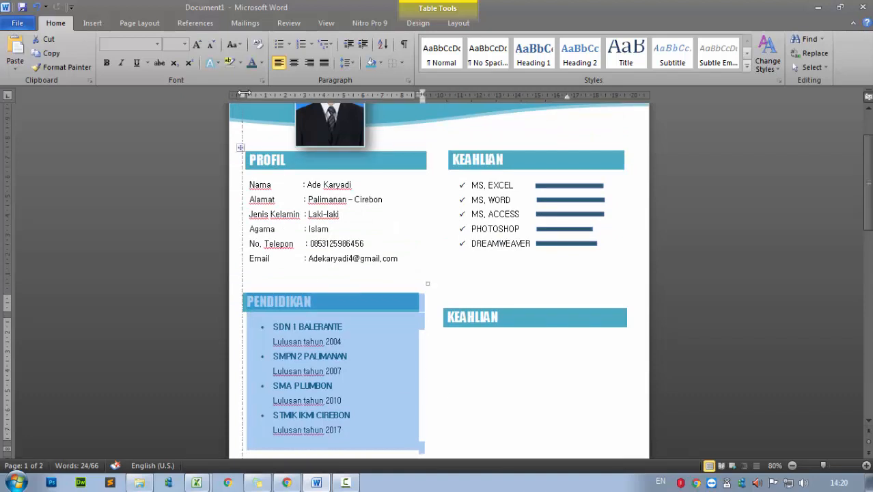
{"action": "mouse_move", "coordinate": [439, 305]}
{"action": "left_mouse_down"}
{"action": "mouse_move", "coordinate": [431, 267]}
{"action": "mouse_move", "coordinate": [446, 292]}
{"action": "left_mouse_up"}
{"action": "left_click", "coordinate": [438, 266]}
{"action": "left_click", "coordinate": [433, 265]}
{"action": "left_click", "coordinate": [439, 277]}
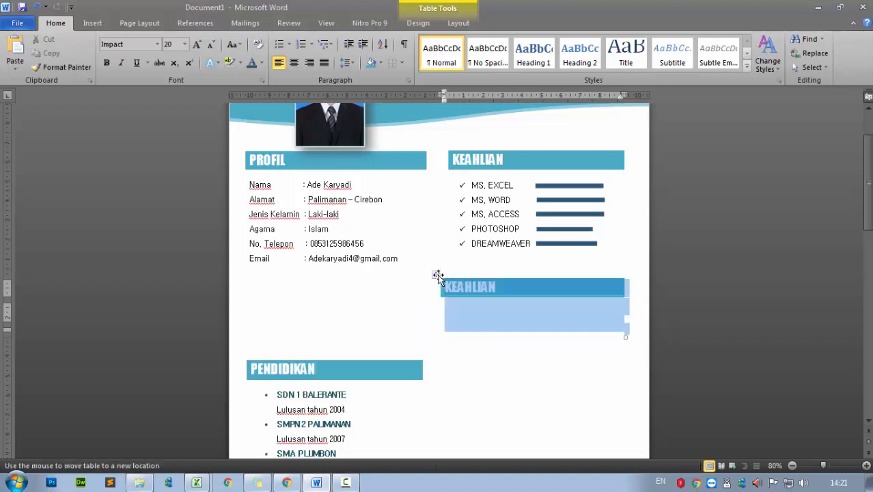
{"action": "left_click_drag", "start_coordinate": [241, 356], "coordinate": [244, 293]}
{"action": "scroll", "coordinate": [480, 398], "scroll_direction": "down", "scroll_amount": 3}
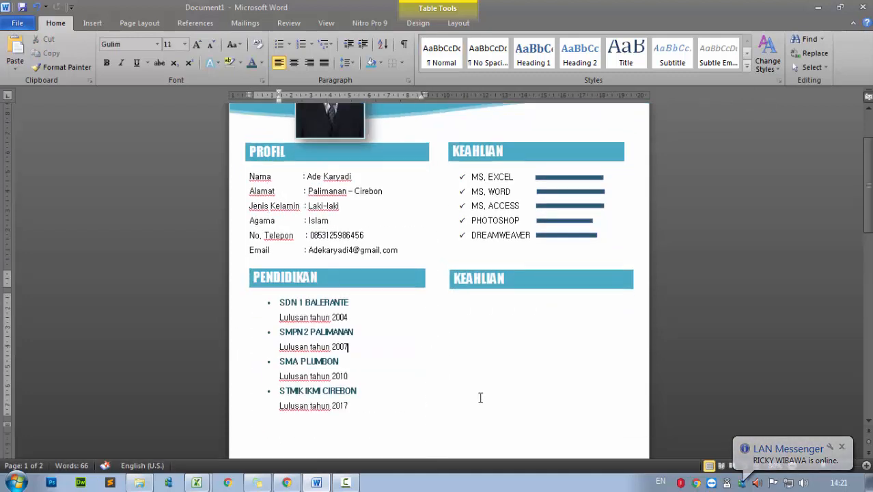
{"action": "left_click", "coordinate": [244, 191]}
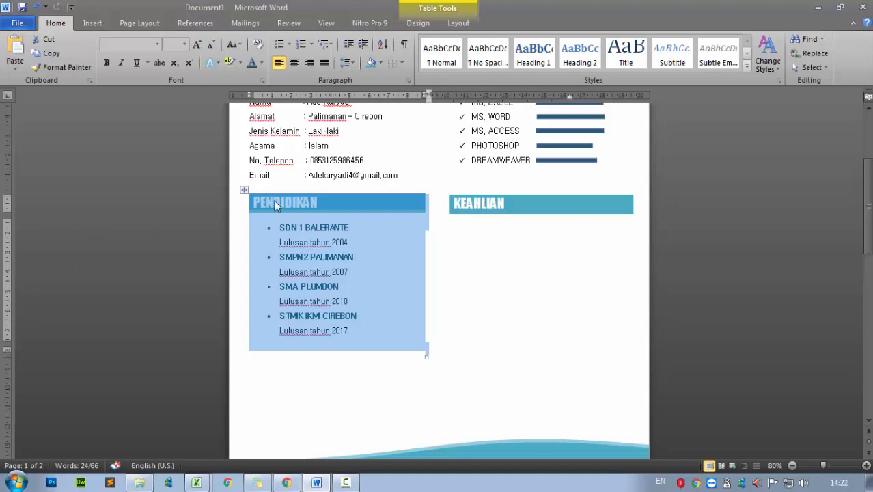
Retitle the empty right-hand KEAHLIAN heading to PENGALAMAN KERJA
{"action": "left_click", "coordinate": [482, 236]}
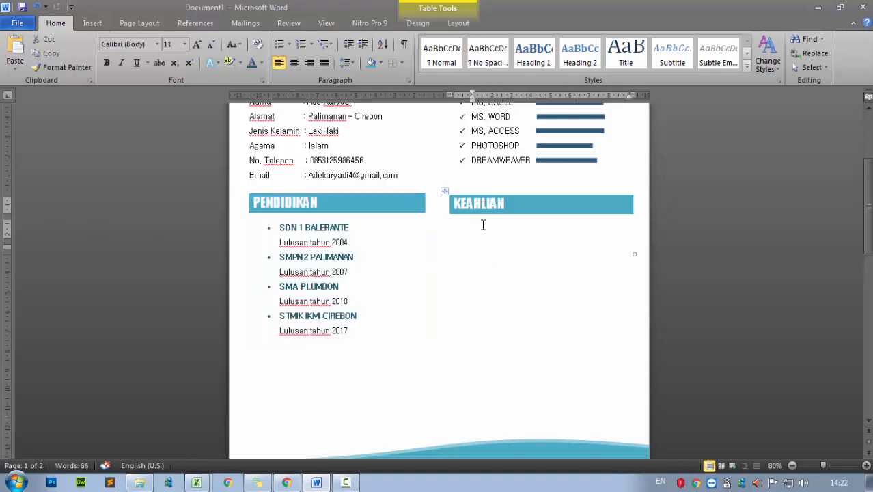
{"action": "double_click", "coordinate": [516, 202]}
{"action": "type", "text": "PENGAL"}
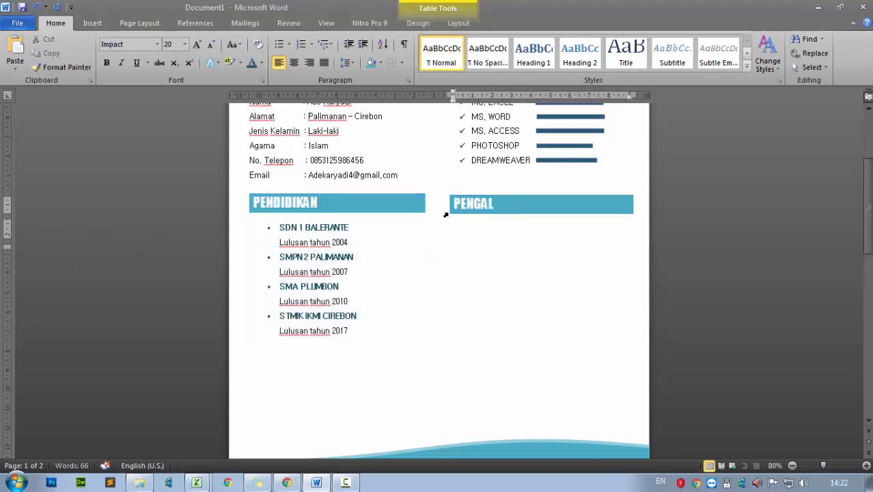
{"action": "type", "text": "AMAN"}
Set the PENDIDIKAN bullet list to 2.0 line spacing
{"action": "left_click", "coordinate": [426, 270]}
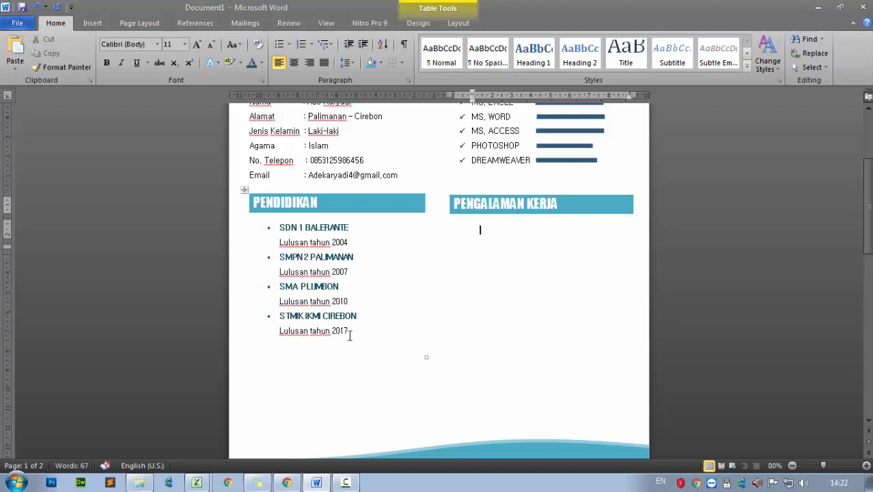
{"action": "left_click_drag", "start_coordinate": [349, 335], "coordinate": [269, 227]}
{"action": "left_click", "coordinate": [347, 63]}
{"action": "left_click", "coordinate": [364, 125]}
{"action": "scroll", "coordinate": [510, 335], "scroll_direction": "up", "scroll_amount": 3}
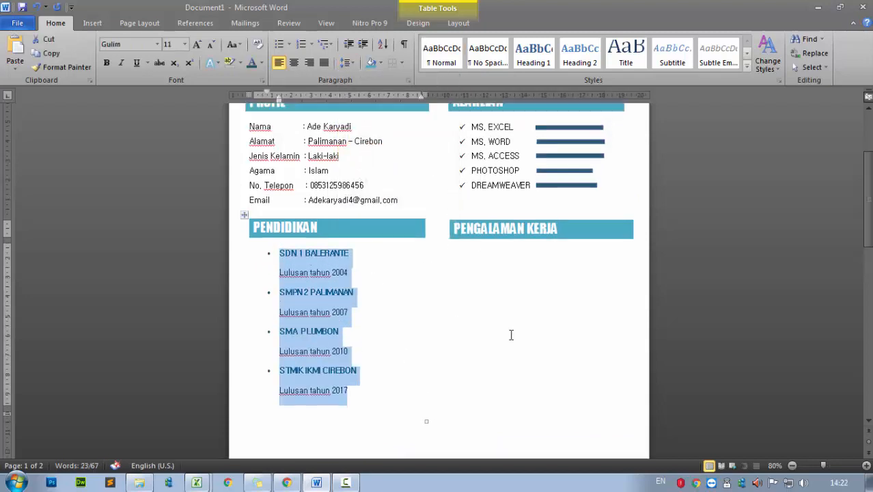
Set the KEAHLIAN skills list to 1.5 line spacing
{"action": "left_click_drag", "start_coordinate": [531, 234], "coordinate": [470, 175]}
{"action": "left_click", "coordinate": [347, 62]}
{"action": "left_click", "coordinate": [362, 125]}
{"action": "left_click", "coordinate": [346, 62]}
{"action": "left_click", "coordinate": [358, 109]}
{"action": "left_click", "coordinate": [525, 332]}
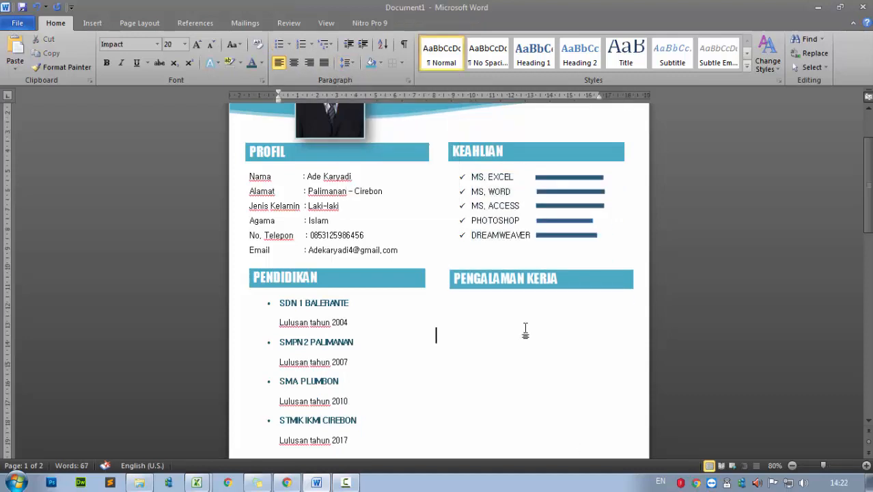
Shift the PENDIDIKAN list slightly left with the ruler indent and place the caret under PENGALAMAN KERJA
{"action": "scroll", "coordinate": [526, 332], "scroll_direction": "down", "scroll_amount": 3}
{"action": "left_click_drag", "start_coordinate": [352, 341], "coordinate": [281, 203]}
{"action": "left_click_drag", "start_coordinate": [279, 101], "coordinate": [269, 106]}
{"action": "scroll", "coordinate": [389, 336], "scroll_direction": "up", "scroll_amount": 4}
{"action": "scroll", "coordinate": [389, 337], "scroll_direction": "down", "scroll_amount": 3}
{"action": "left_click", "coordinate": [372, 261]}
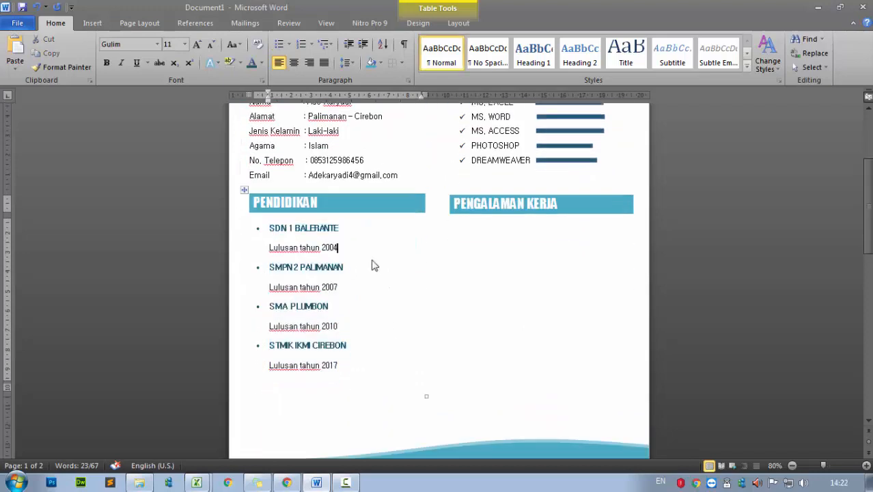
{"action": "scroll", "coordinate": [540, 278], "scroll_direction": "up", "scroll_amount": 2}
{"action": "left_click", "coordinate": [531, 345]}
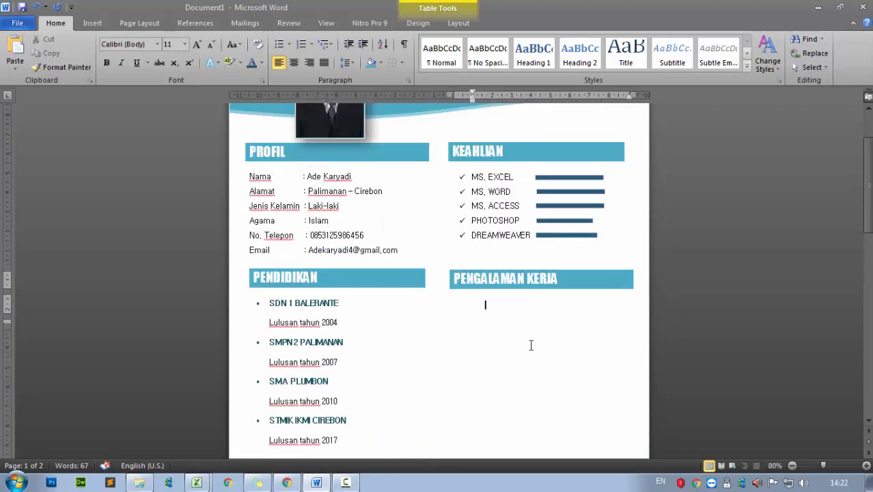
{"action": "left_click", "coordinate": [289, 45]}
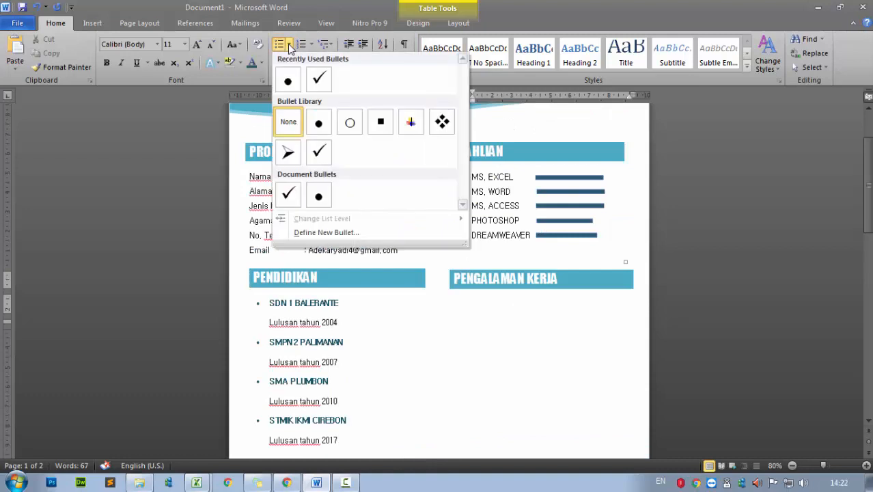
Start an arrow-bulleted list under PENGALAMAN KERJA in bold, dark teal Gulim text
{"action": "left_click", "coordinate": [288, 152]}
{"action": "left_click_drag", "start_coordinate": [509, 99], "coordinate": [473, 99]}
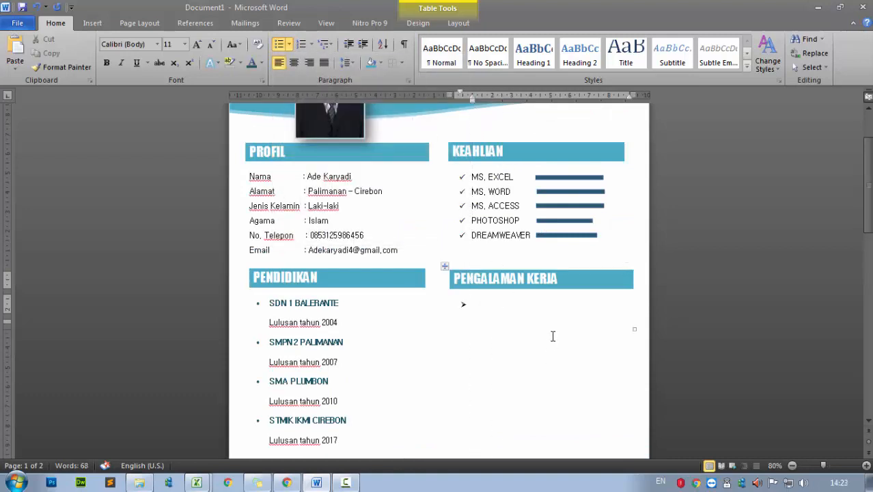
{"action": "left_click", "coordinate": [261, 63]}
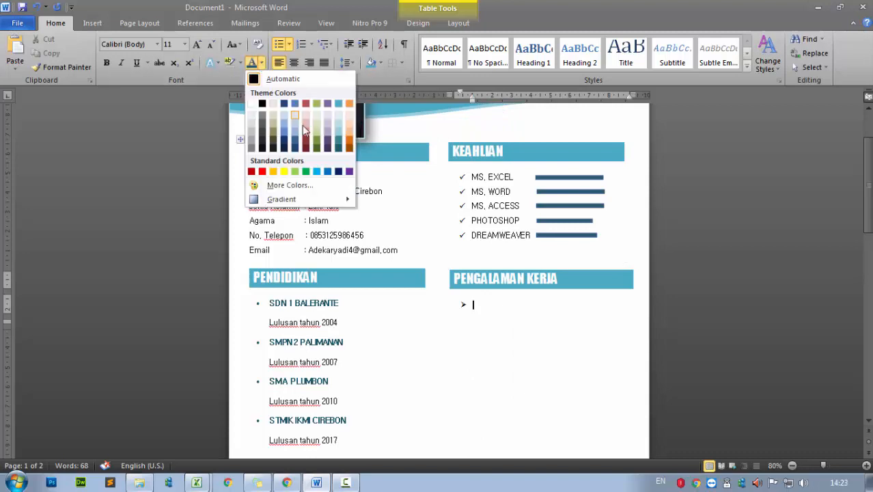
{"action": "left_click", "coordinate": [339, 151]}
{"action": "type", "text": "d"}
{"action": "key", "text": "BackSpace"}
{"action": "left_click", "coordinate": [158, 44]}
{"action": "left_click", "coordinate": [143, 117]}
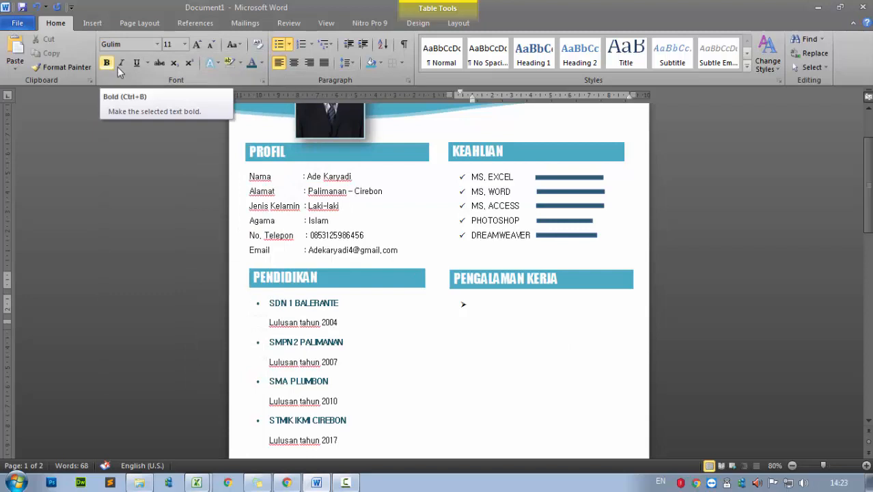
{"action": "left_click", "coordinate": [261, 63]}
{"action": "left_click", "coordinate": [338, 152]}
{"action": "key", "text": "ctrl+b"}
{"action": "type", "text": "ad"}
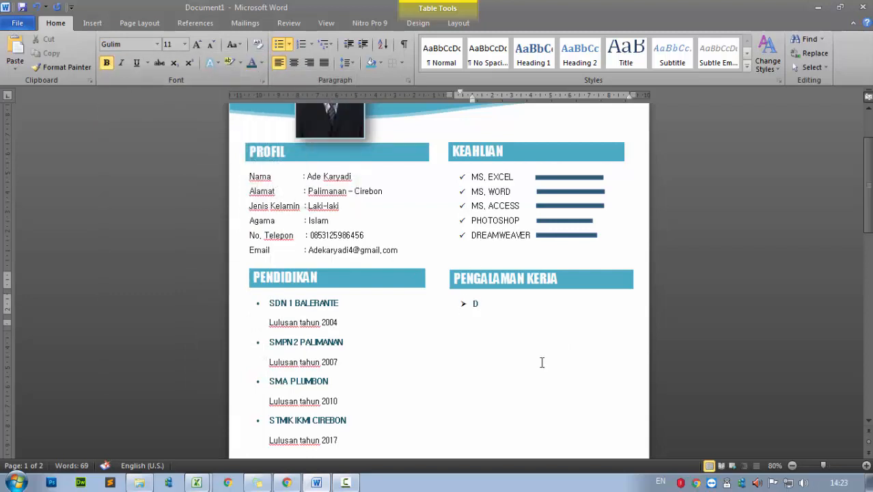
{"action": "key", "text": "BackSpace"}
Enter PT. MATAHARI DEPARTMENT STORE and PT. SURAMAJU INDOMESIA with wider line spacing
{"action": "type", "text": "PT. MATAHARI DE"}
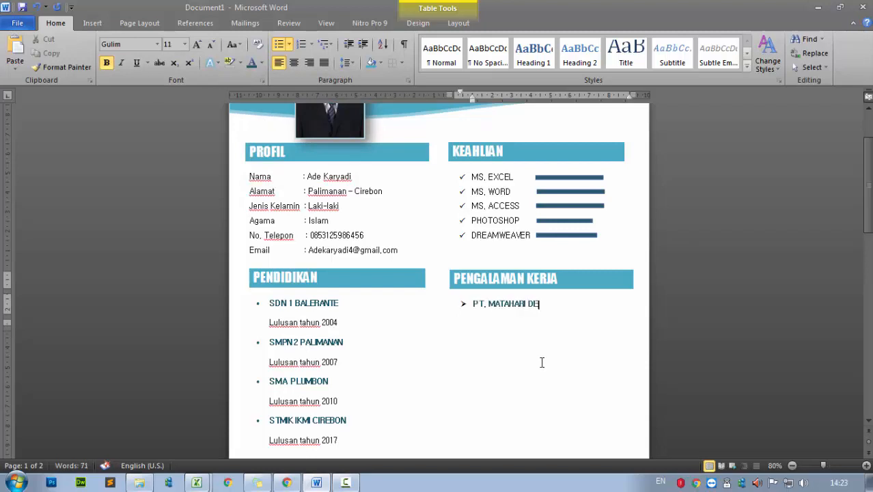
{"action": "type", "text": "PARTMENT STORE"}
{"action": "key", "text": "Return"}
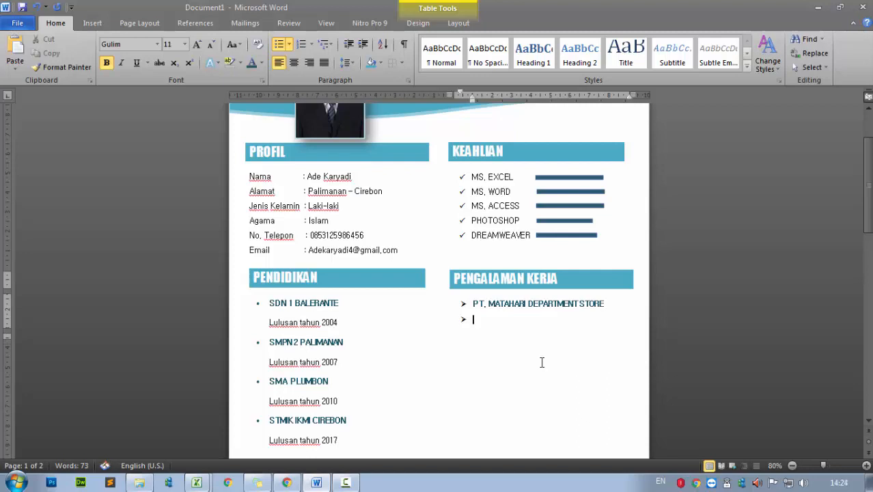
{"action": "type", "text": "PT. SURAMAJU INDOMESIA"}
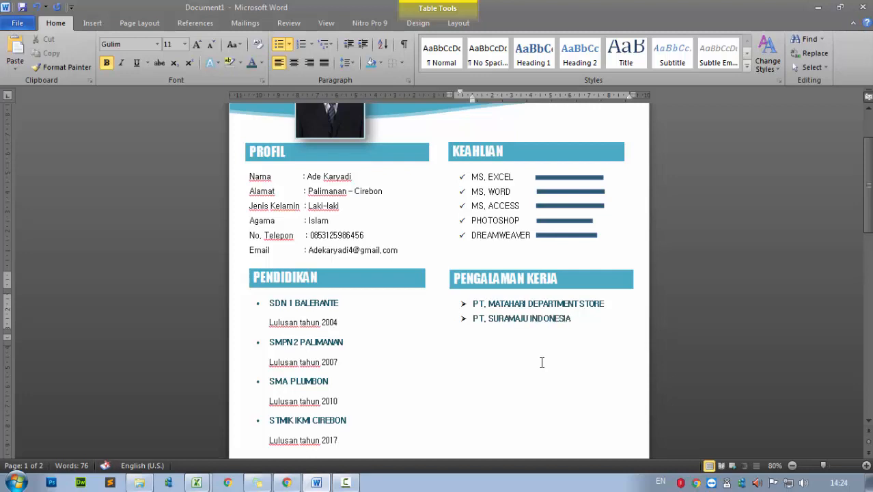
{"action": "left_click_drag", "start_coordinate": [573, 320], "coordinate": [473, 302]}
{"action": "left_click", "coordinate": [348, 62]}
{"action": "left_click", "coordinate": [362, 111]}
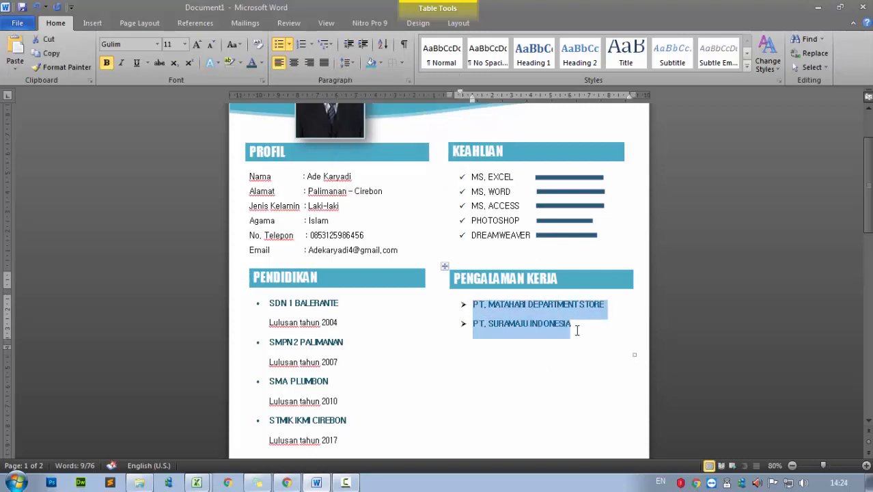
Add PT. PERMODALAN NASIONAL MADANI and a fourth PT. CIPTA company, correcting a company name to SURABRAJA MANDIRI
{"action": "left_click", "coordinate": [579, 328]}
{"action": "key", "text": "Return"}
{"action": "type", "text": "PT."}
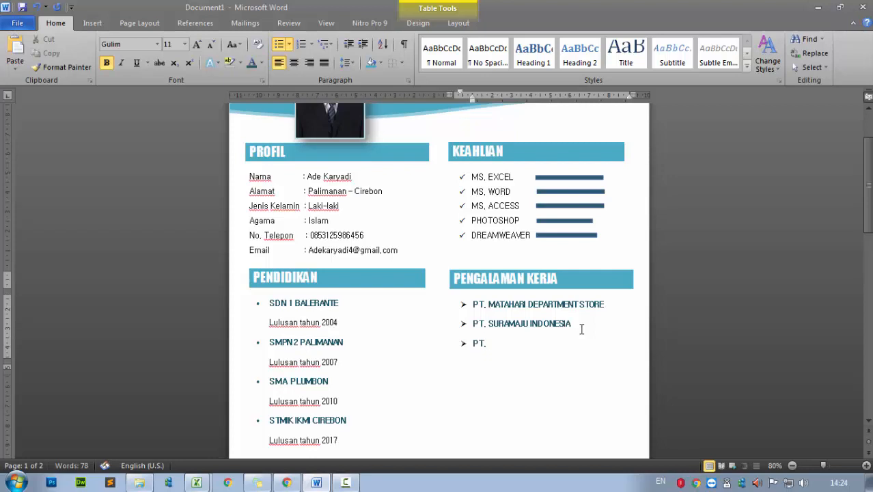
{"action": "type", "text": " PERMODALAN NASIONAL MADANI"}
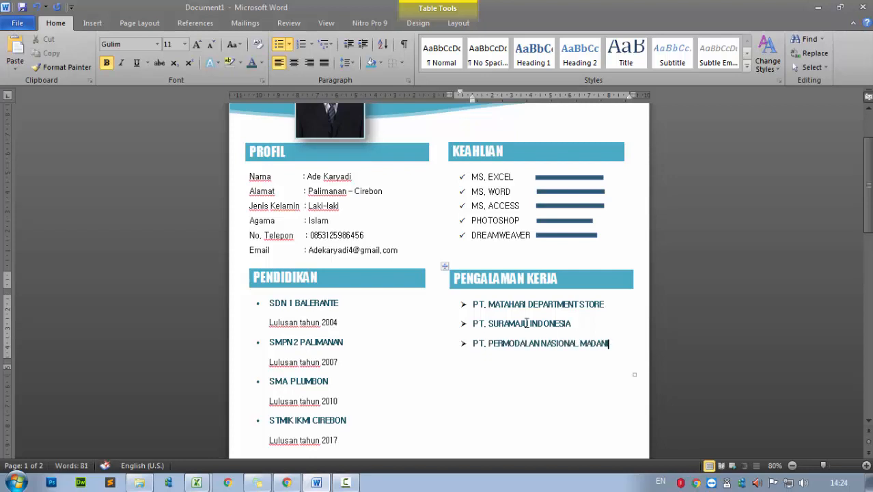
{"action": "left_click_drag", "start_coordinate": [488, 323], "coordinate": [571, 325]}
{"action": "type", "text": "SURABRAJA MANDIRI"}
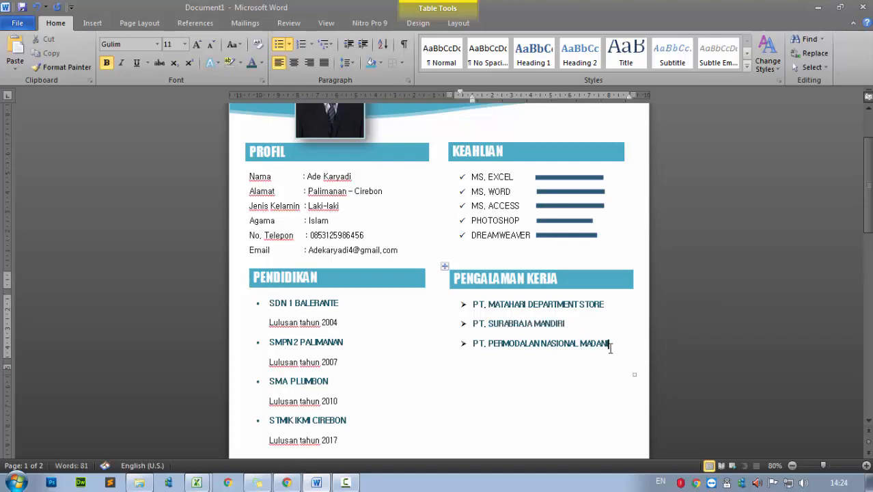
{"action": "key", "text": "Return"}
{"action": "type", "text": "PT. SIPTA HADI"}
{"action": "key", "text": "BackSpace"}
{"action": "key", "text": "BackSpace"}
{"action": "key", "text": "BackSpace"}
{"action": "key", "text": "BackSpace"}
{"action": "key", "text": "BackSpace"}
{"action": "key", "text": "BackSpace"}
{"action": "type", "text": "CIPTA"}
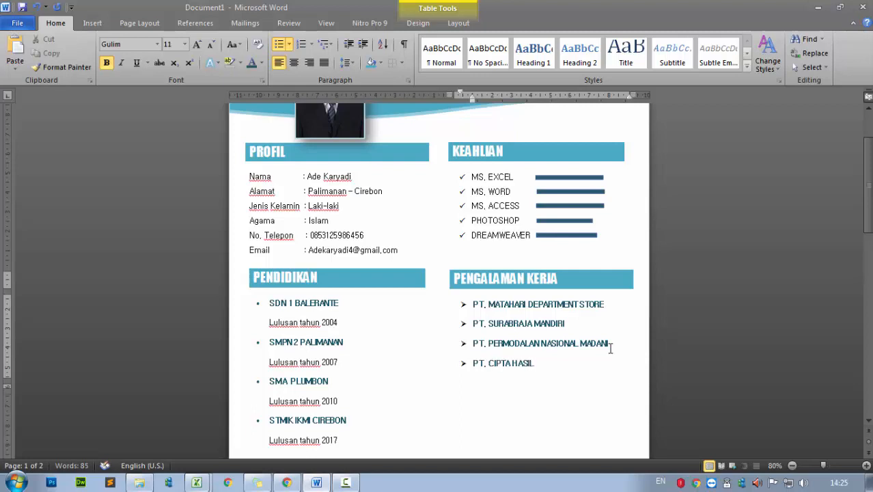
{"action": "scroll", "coordinate": [611, 348], "scroll_direction": "down", "scroll_amount": 3}
Add an empty, unbulleted line beneath each of the first three companies
{"action": "left_click", "coordinate": [605, 230]}
{"action": "key", "text": "Return"}
{"action": "key", "text": "BackSpace"}
{"action": "left_click", "coordinate": [589, 271]}
{"action": "key", "text": "Return"}
{"action": "key", "text": "BackSpace"}
{"action": "key", "text": "BackSpace"}
{"action": "left_click", "coordinate": [626, 306]}
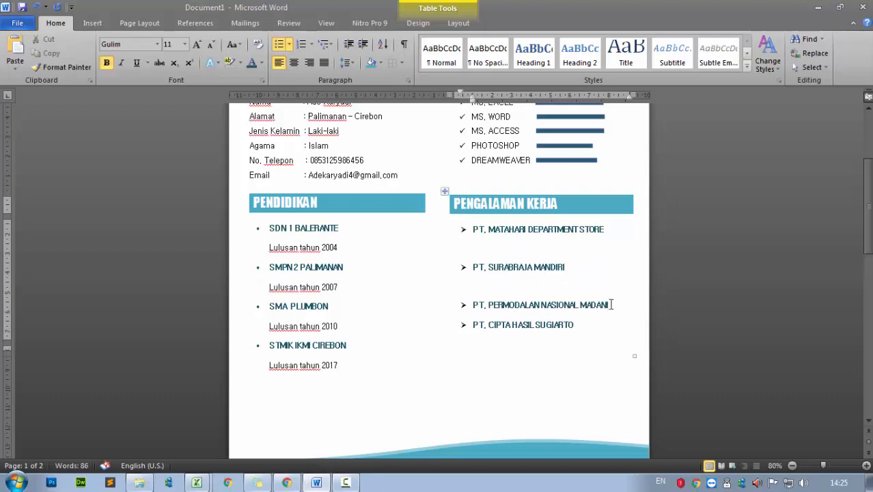
{"action": "key", "text": "Return"}
{"action": "key", "text": "BackSpace"}
{"action": "key", "text": "BackSpace"}
Type 'Sales Promotion Boys' under the first company and set it in Gulim font
{"action": "left_click", "coordinate": [581, 351]}
{"action": "key", "text": "Return"}
{"action": "key", "text": "BackSpace"}
{"action": "type", "text": "sales Promotion"}
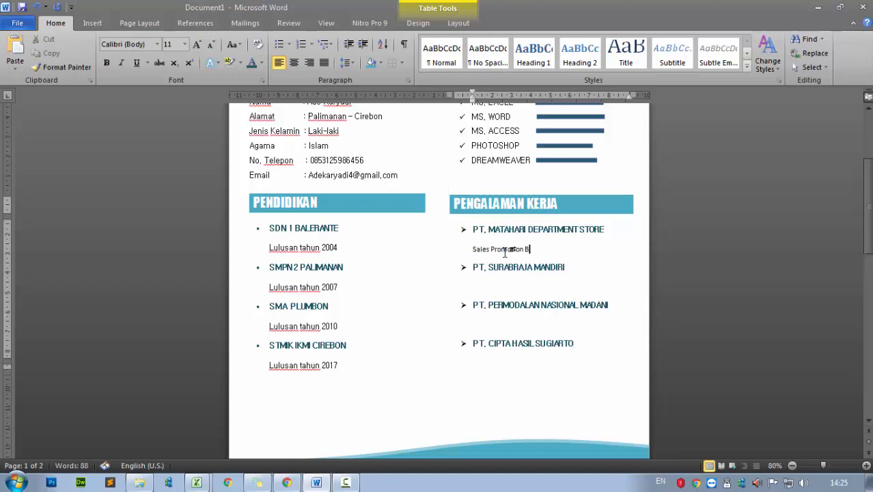
{"action": "left_click_drag", "start_coordinate": [541, 250], "coordinate": [473, 249]}
{"action": "left_click", "coordinate": [157, 44]}
{"action": "left_click", "coordinate": [136, 117]}
Add 'Admin Marketing' under PT. SURABRAJA MANDIRI in Calibri (Body), copying the first title's formatting
{"action": "left_click", "coordinate": [484, 291]}
{"action": "left_click_drag", "start_coordinate": [562, 249], "coordinate": [473, 249]}
{"action": "left_click", "coordinate": [66, 67]}
{"action": "left_click", "coordinate": [490, 298]}
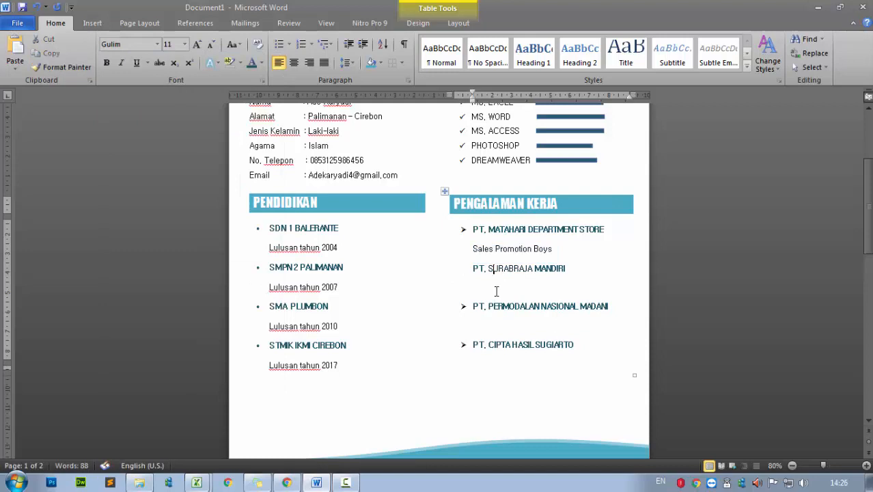
{"action": "left_click_drag", "start_coordinate": [556, 250], "coordinate": [473, 249]}
{"action": "left_click", "coordinate": [66, 67]}
{"action": "left_click", "coordinate": [493, 288]}
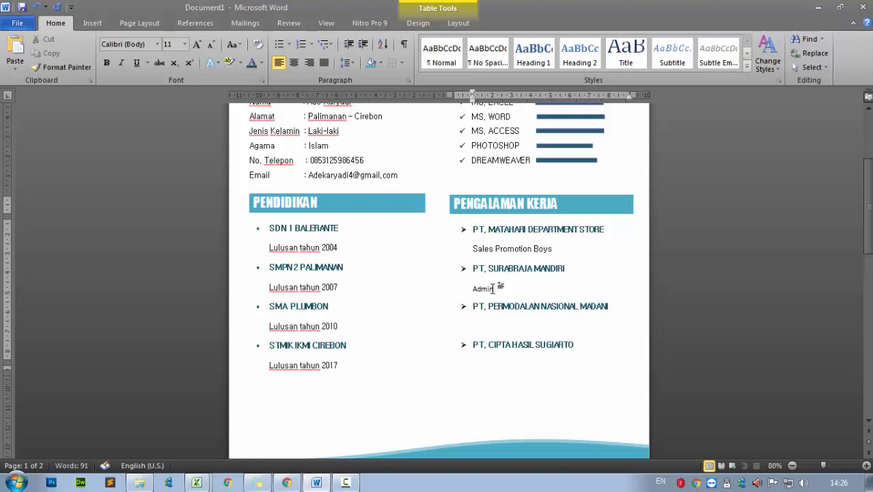
{"action": "type", "text": "Admin Marketing"}
{"action": "scroll", "coordinate": [527, 330], "scroll_direction": "up", "scroll_amount": 1}
{"action": "key", "text": "shift+Home"}
{"action": "left_click", "coordinate": [157, 44]}
{"action": "left_click", "coordinate": [134, 86]}
Add 'Account Officer Mikro' under PT. PERMODALAN NASIONAL MADANI, matching Admin Marketing's formatting
{"action": "left_click", "coordinate": [508, 356]}
{"action": "type", "text": "ffdfd"}
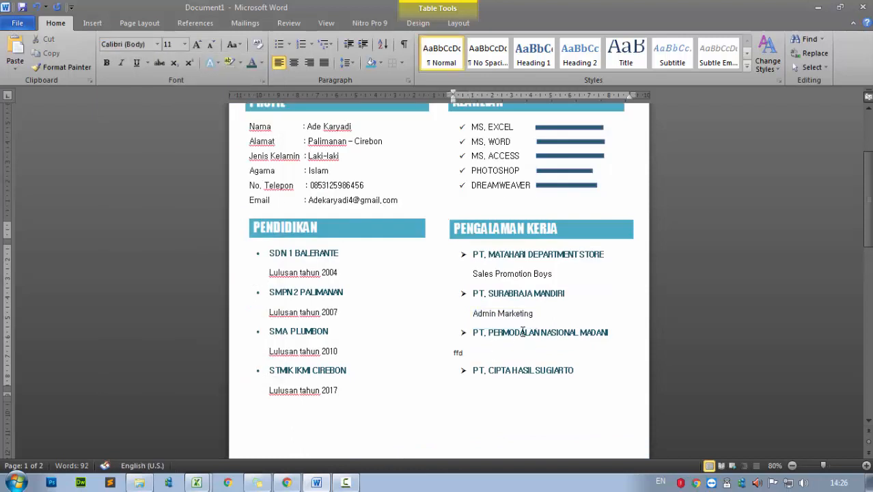
{"action": "left_click_drag", "start_coordinate": [537, 316], "coordinate": [475, 315]}
{"action": "left_click", "coordinate": [76, 71]}
{"action": "left_click_drag", "start_coordinate": [453, 353], "coordinate": [473, 354]}
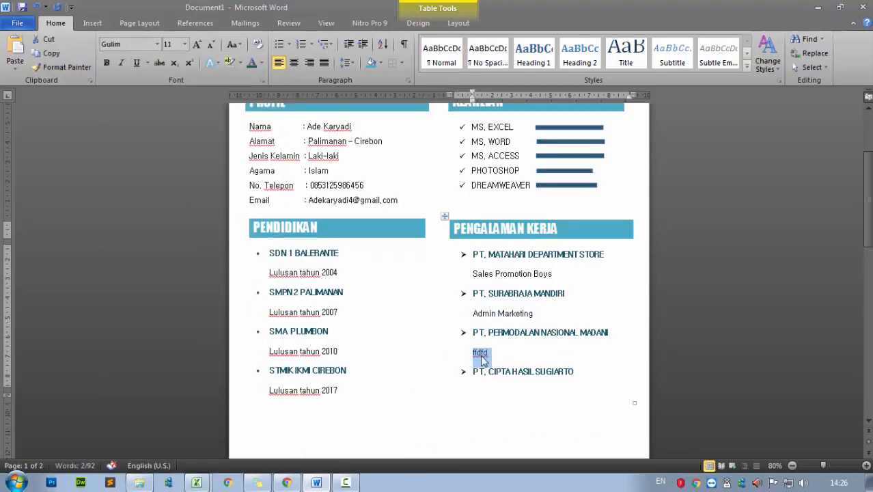
{"action": "type", "text": "Acc"}
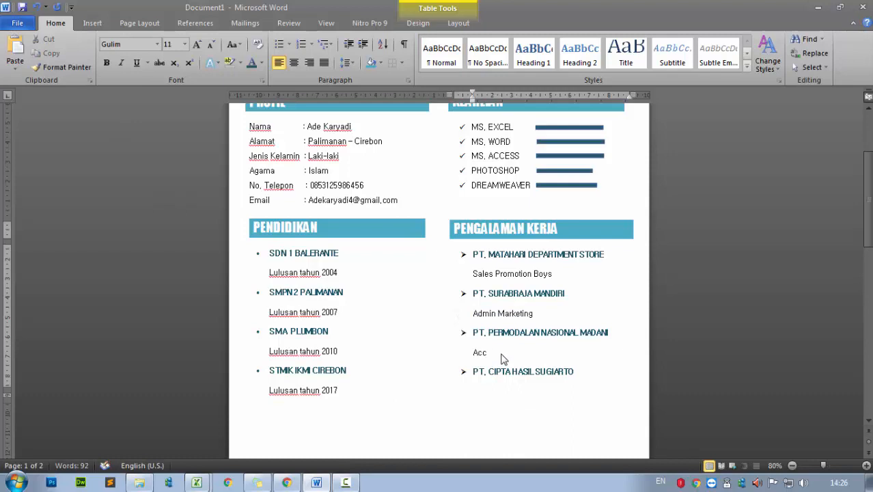
{"action": "type", "text": "ount Officer Mik"}
Add an unbulleted line under PT. CIPTA HASIL SUGIARTO formatted like Account Officer Mikro
{"action": "left_click", "coordinate": [578, 371]}
{"action": "key", "text": "Return"}
{"action": "key", "text": "BackSpace"}
{"action": "triple_click", "coordinate": [570, 353]}
{"action": "left_click", "coordinate": [62, 67]}
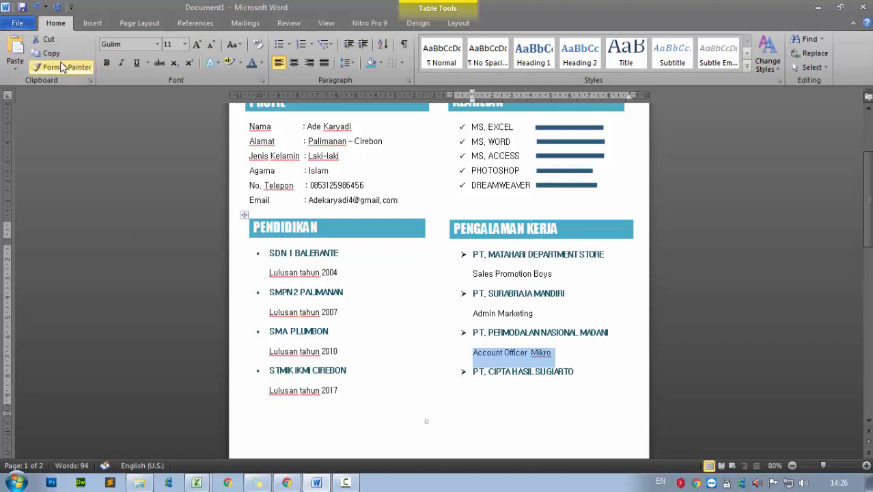
{"action": "left_click", "coordinate": [492, 398]}
Enter 'Marketing Officer' as the last job title, matching Account Officer Mikro's formatting
{"action": "type", "text": "Ad"}
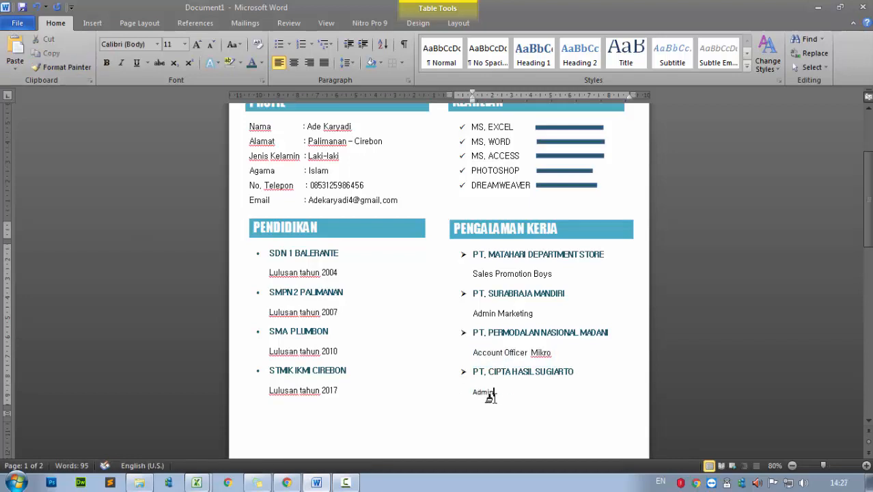
{"action": "type", "text": "min Marketing"}
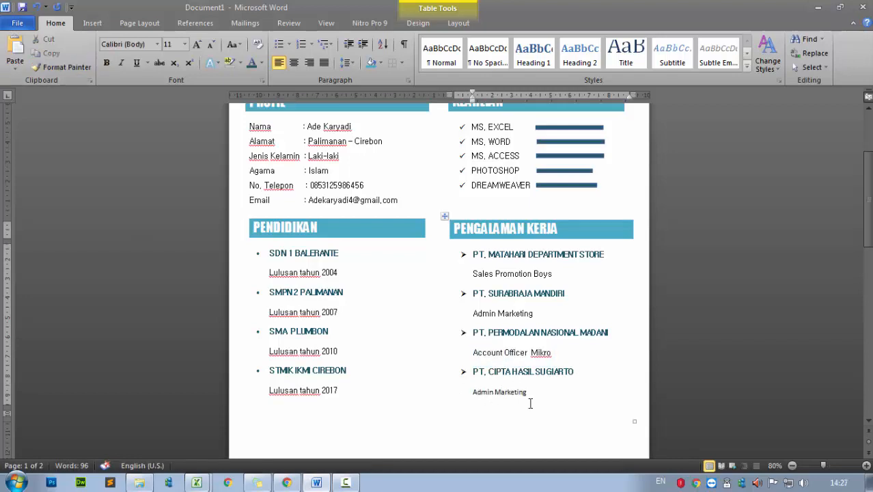
{"action": "triple_click", "coordinate": [553, 351]}
{"action": "left_click", "coordinate": [62, 67]}
{"action": "left_click_drag", "start_coordinate": [528, 393], "coordinate": [476, 394]}
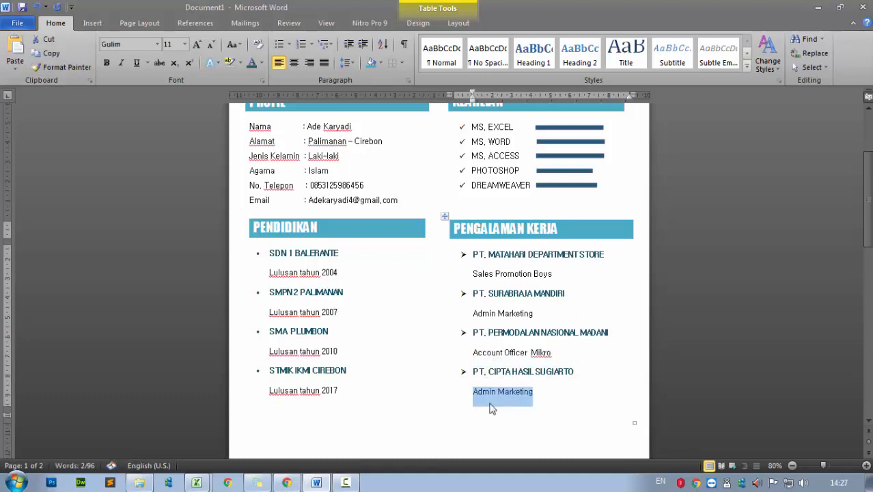
{"action": "scroll", "coordinate": [491, 405], "scroll_direction": "down", "scroll_amount": 1}
{"action": "type", "text": "Marketi"}
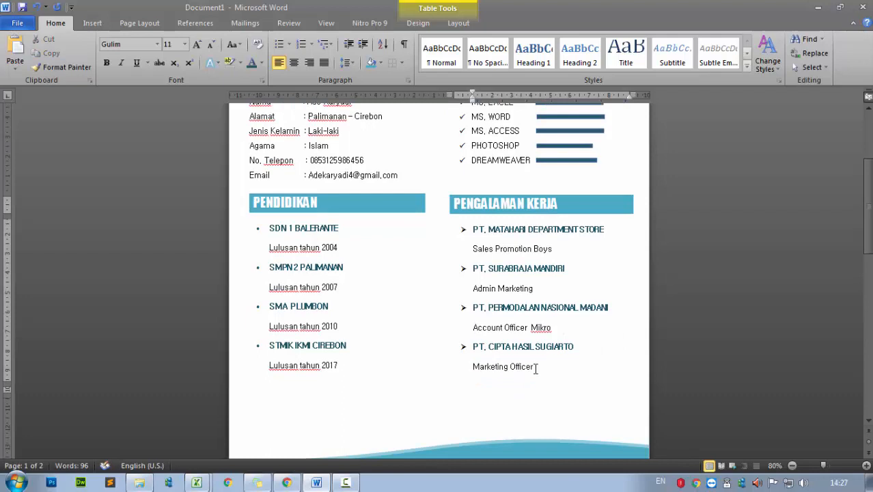
{"action": "scroll", "coordinate": [547, 383], "scroll_direction": "down", "scroll_amount": 8}
Delete the blank paragraph on page 2 so the CV fits on one page
{"action": "left_click", "coordinate": [441, 361]}
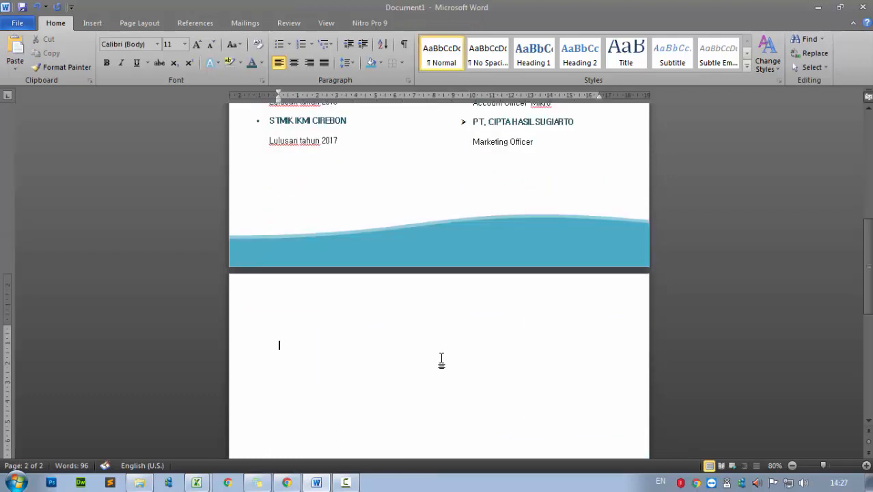
{"action": "key", "text": "BackSpace"}
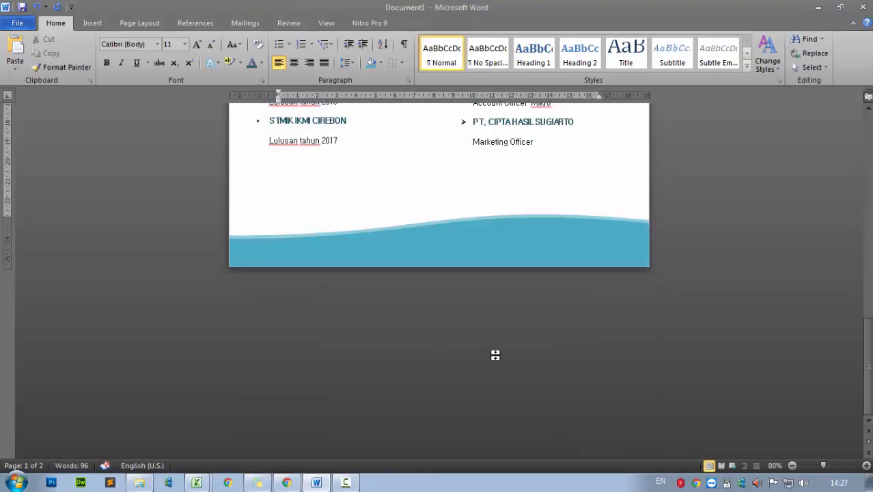
{"action": "scroll", "coordinate": [495, 353], "scroll_direction": "up", "scroll_amount": 10}
Nudge the profile photo up four steps to the top edge of the teal header
{"action": "left_click", "coordinate": [348, 192]}
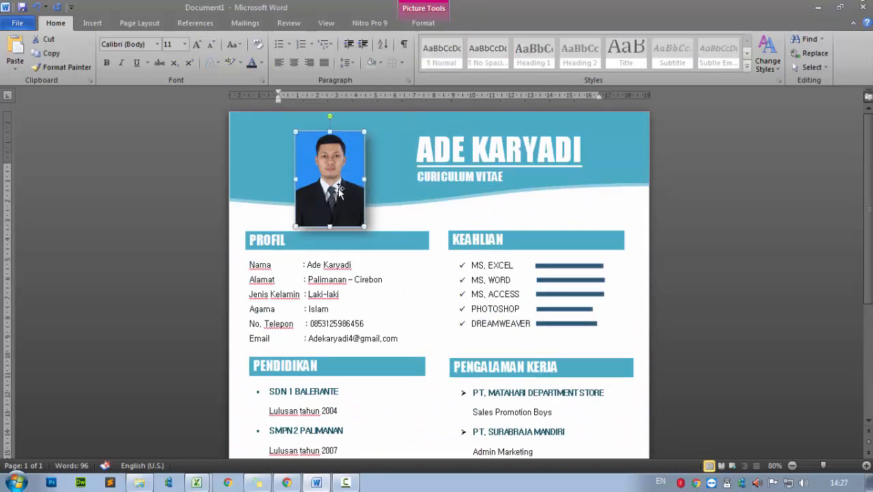
{"action": "key", "text": "Up"}
{"action": "key", "text": "Up"}
{"action": "key", "text": "Up"}
{"action": "key", "text": "Up"}
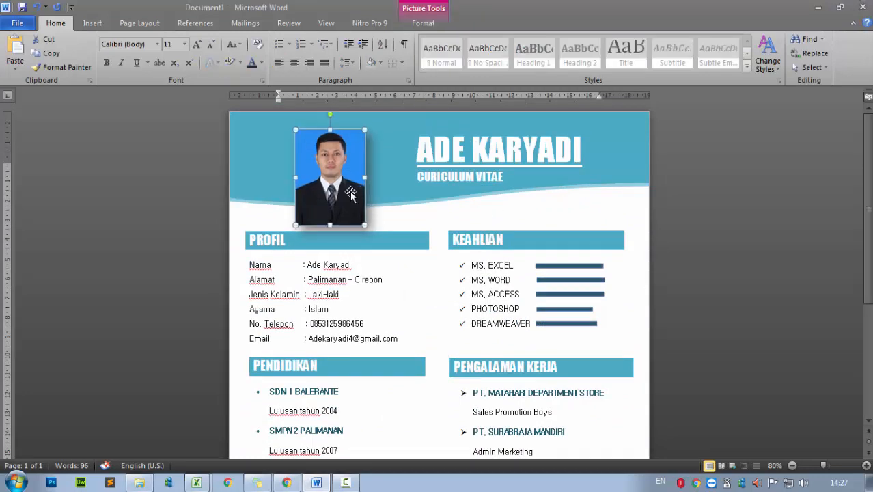
{"action": "key", "text": "Up"}
{"action": "key", "text": "Up"}
{"action": "key", "text": "Up"}
{"action": "key", "text": "Up"}
{"action": "key", "text": "Up"}
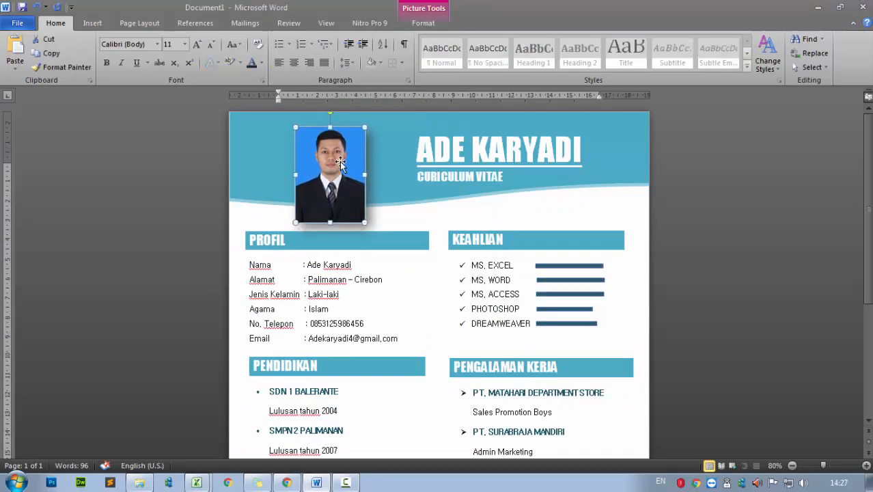
{"action": "key", "text": "Up"}
{"action": "key", "text": "Up"}
{"action": "key", "text": "Up"}
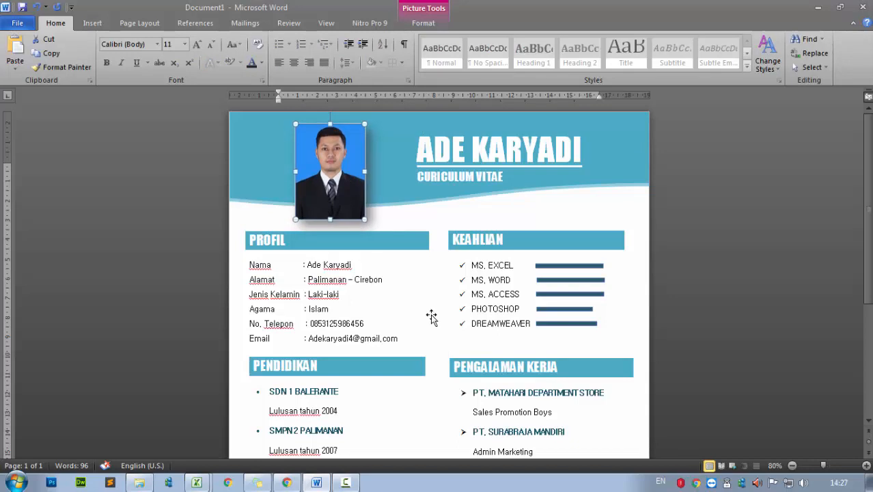
{"action": "key", "text": "Up"}
{"action": "key", "text": "Up"}
{"action": "key", "text": "Up"}
{"action": "key", "text": "Up"}
{"action": "key", "text": "Up"}
{"action": "key", "text": "Up"}
{"action": "key", "text": "Up"}
{"action": "key", "text": "Up"}
{"action": "key", "text": "Up"}
{"action": "key", "text": "Up"}
{"action": "key", "text": "Up"}
{"action": "key", "text": "Up"}
{"action": "key", "text": "Up"}
{"action": "key", "text": "Up"}
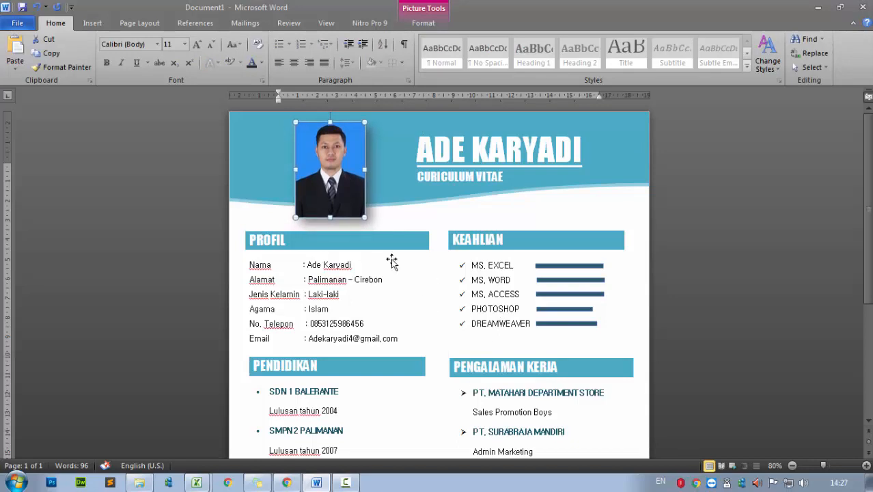